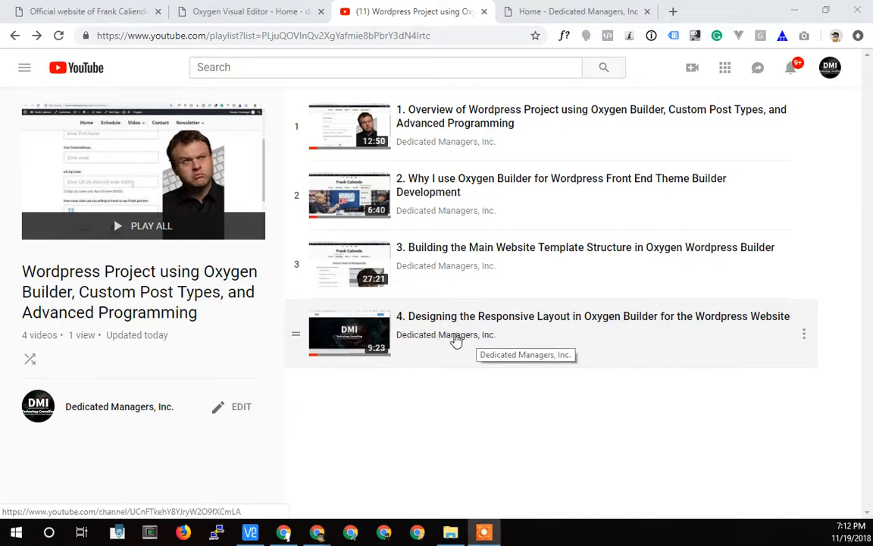
Examine the live site's homepage layout, from the header and banner image to the tour schedule and video sections.
left_click(110, 12)
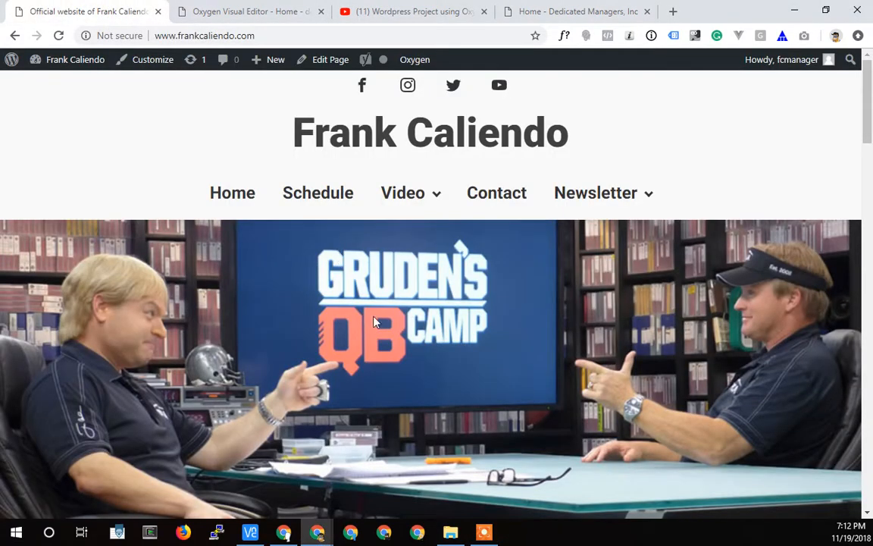
scroll(383, 311, "down", 10)
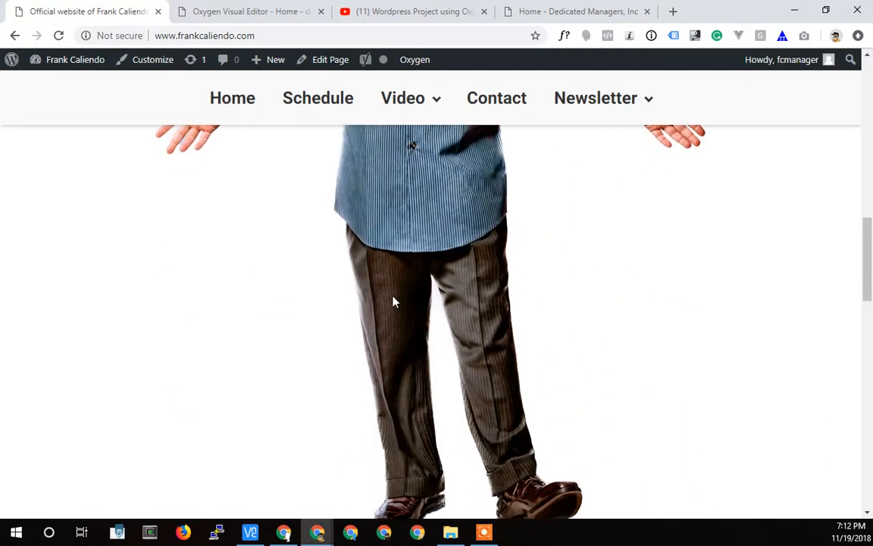
scroll(392, 301, "down", 12)
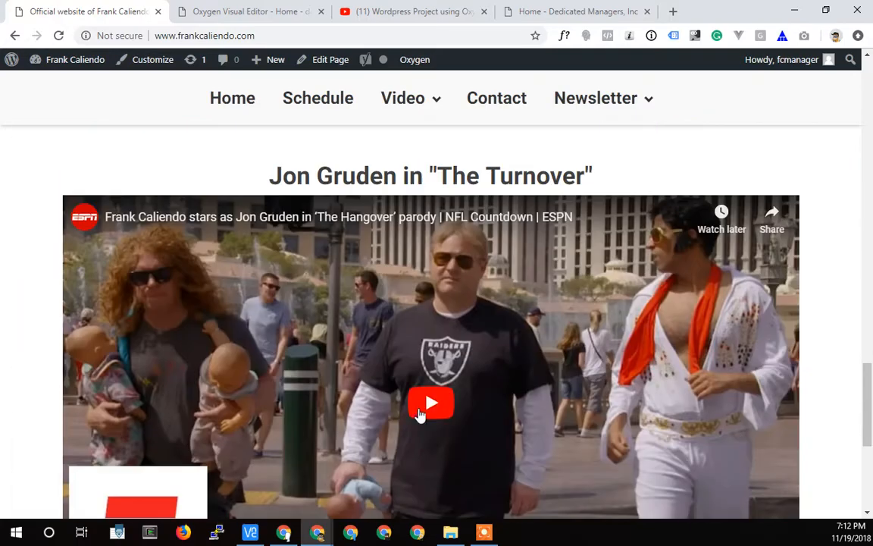
scroll(423, 406, "down", 4)
scroll(427, 423, "up", 10)
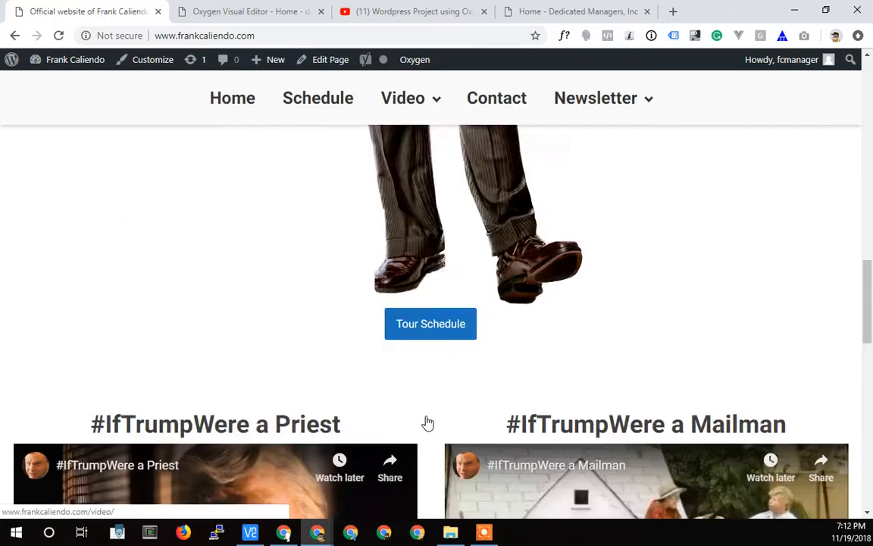
scroll(427, 423, "up", 15)
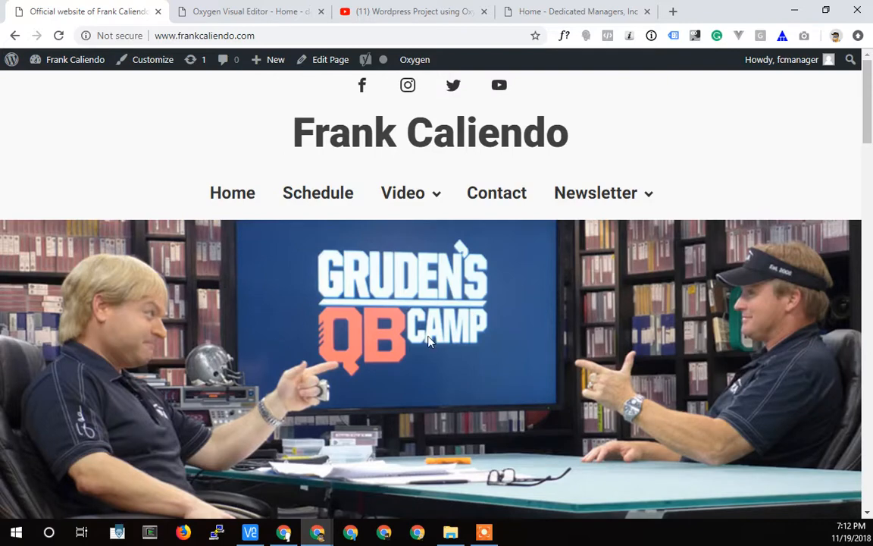
scroll(337, 263, "down", 1)
scroll(414, 269, "up", 1)
Switch to the Oxygen editor and delete the "This is the homepage" heading from the Inner Content structure.
left_click(235, 14)
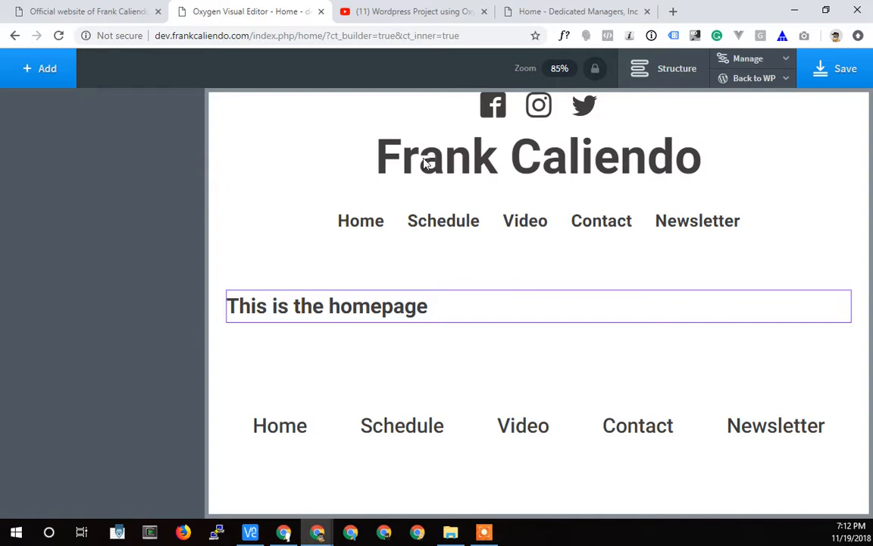
left_click(671, 70)
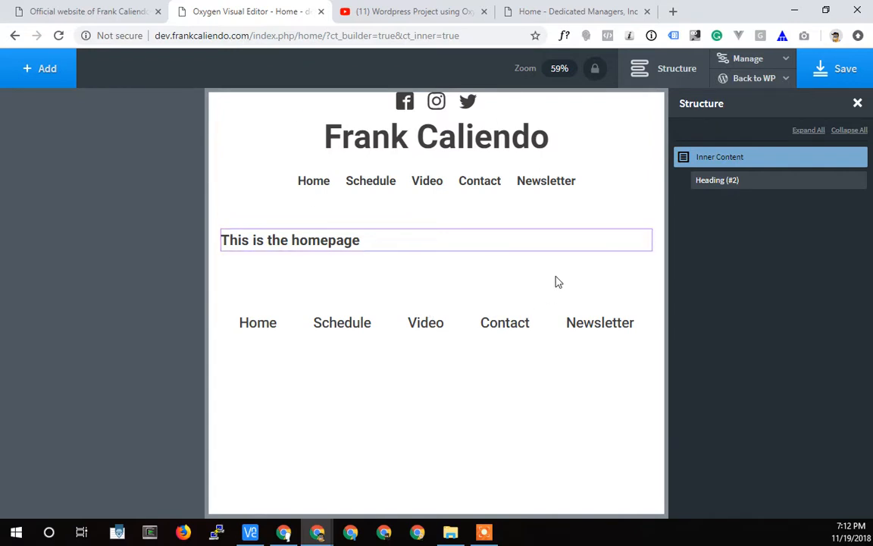
left_click(42, 68)
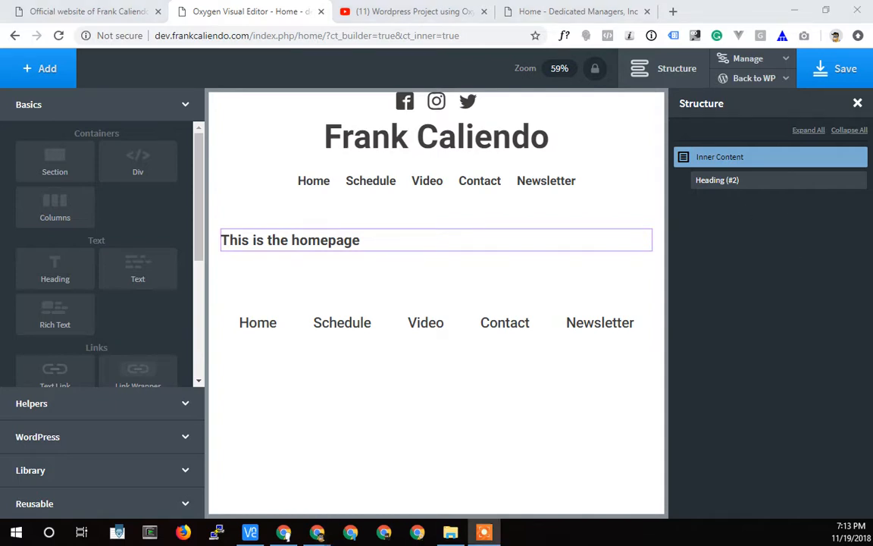
left_click(855, 180)
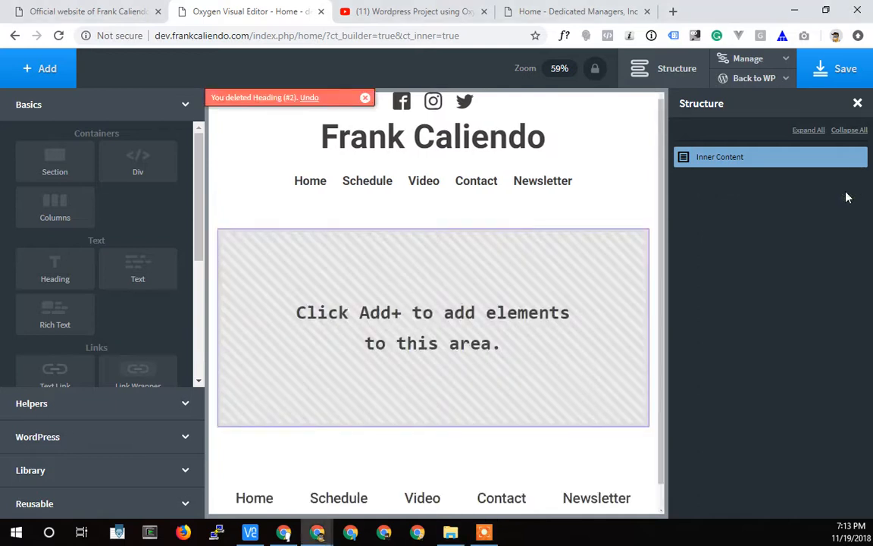
Look over the available Basics and Helpers elements and add a Div container to the empty Inner Content area.
scroll(98, 333, "down", 2)
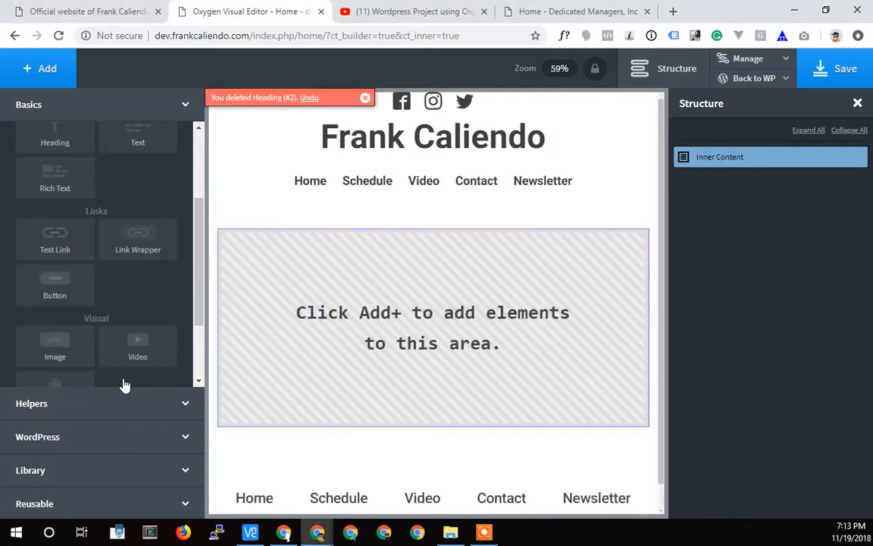
left_click(89, 402)
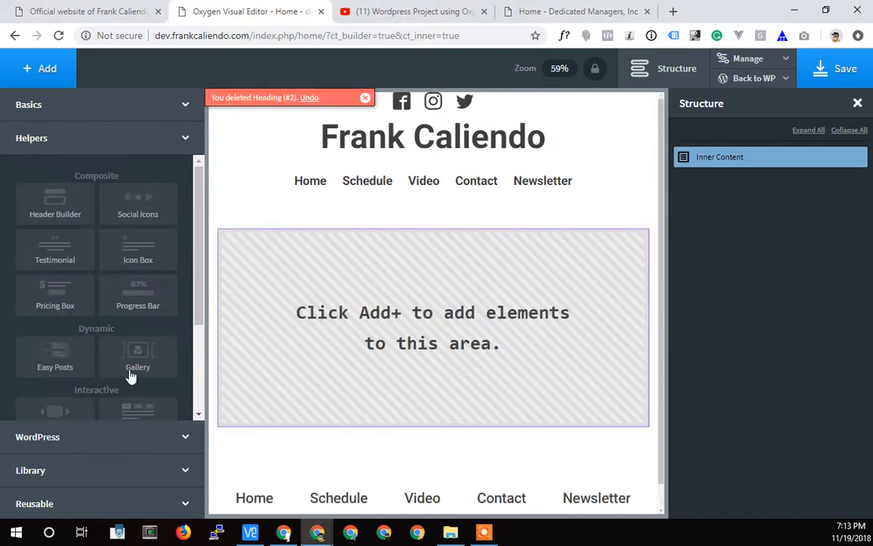
scroll(140, 353, "down", 1)
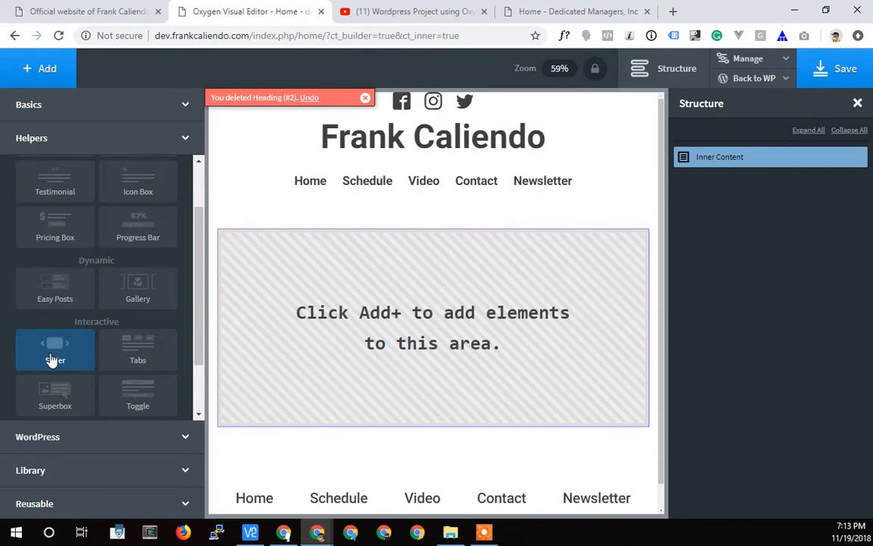
scroll(52, 359, "up", 2)
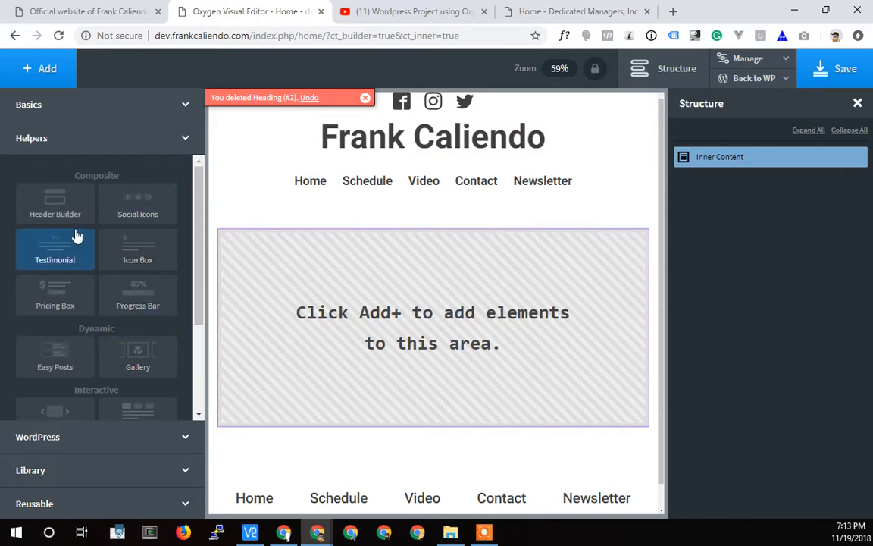
left_click(38, 106)
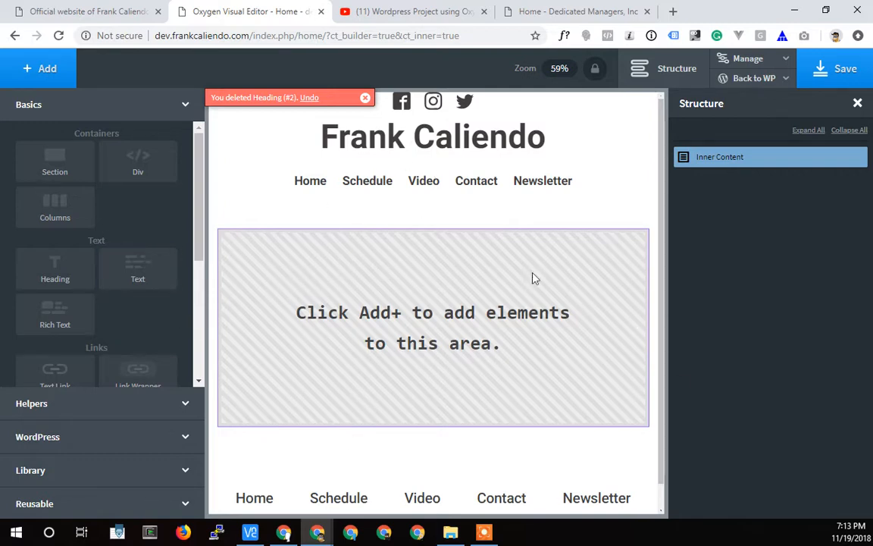
left_click(151, 169)
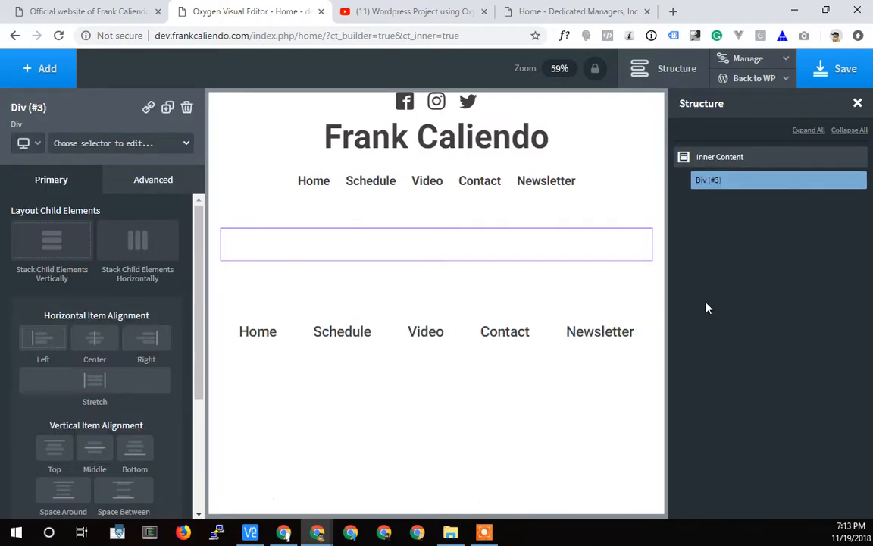
Add an Image element inside the new Div and open the image selection for its URL.
left_click(32, 75)
scroll(85, 281, "down", 5)
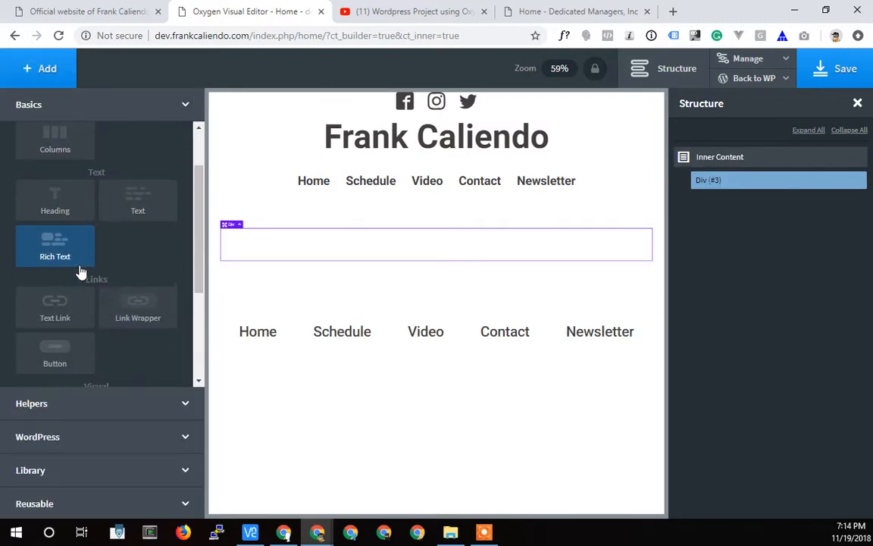
left_click(61, 273)
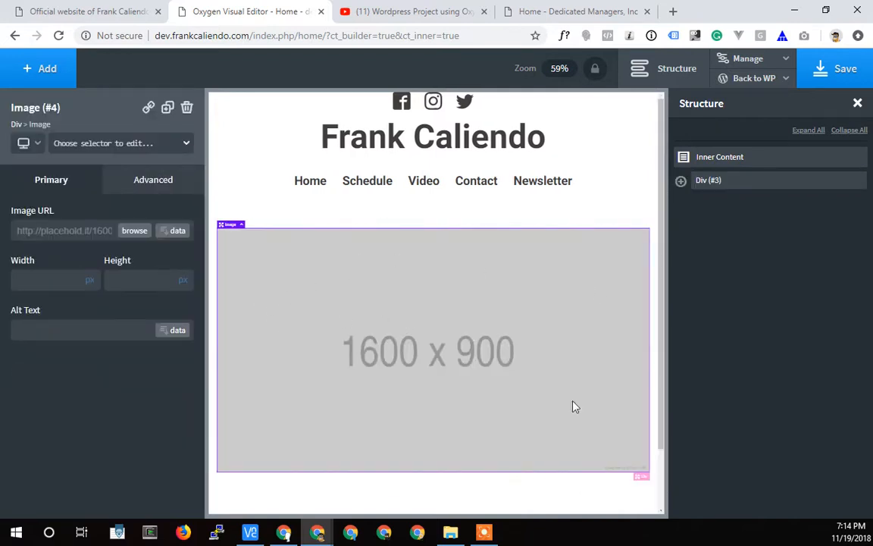
left_click(141, 235)
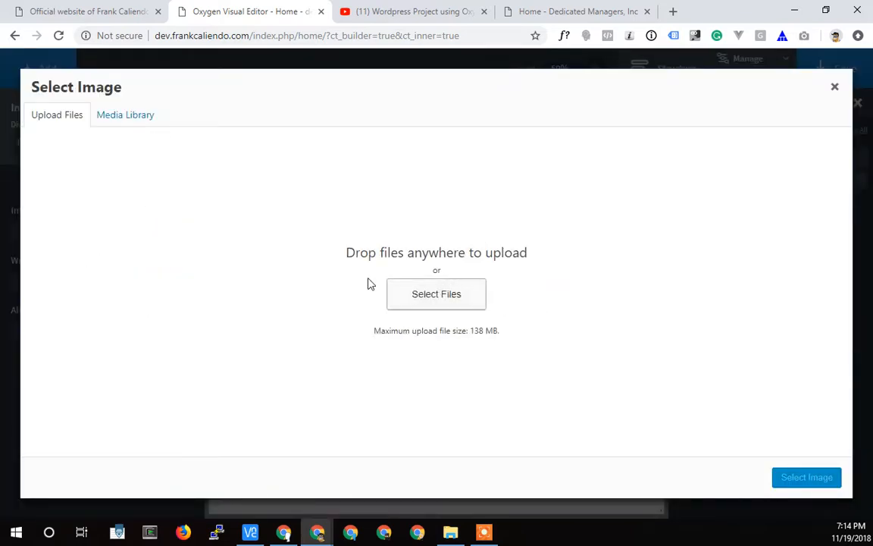
left_click(430, 295)
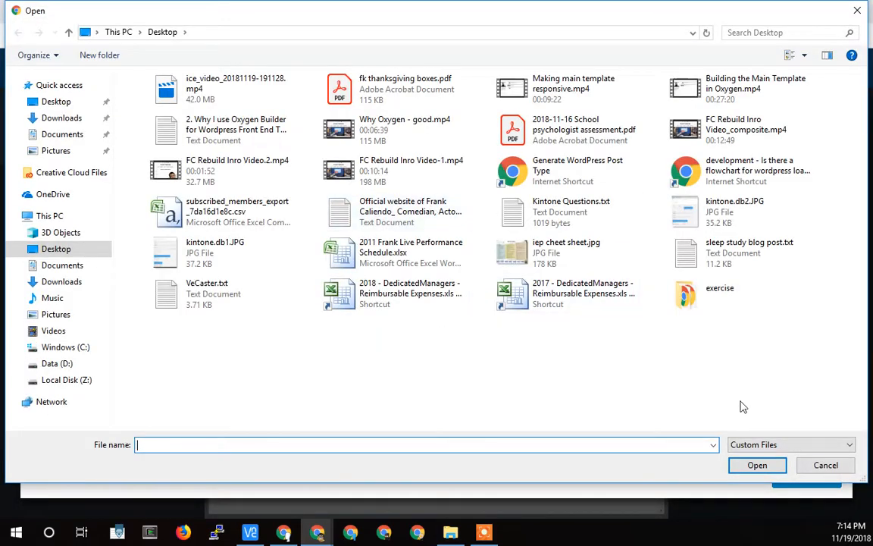
left_click(818, 464)
left_click(110, 117)
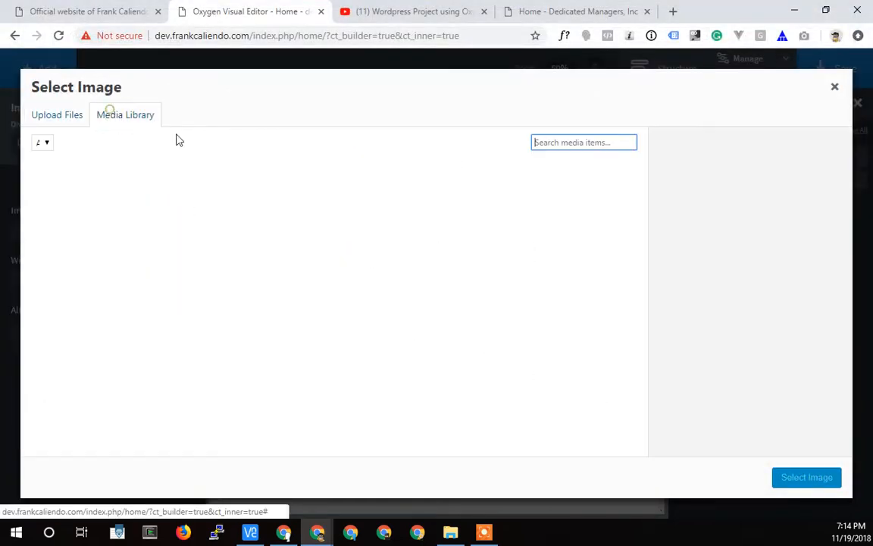
left_click(77, 115)
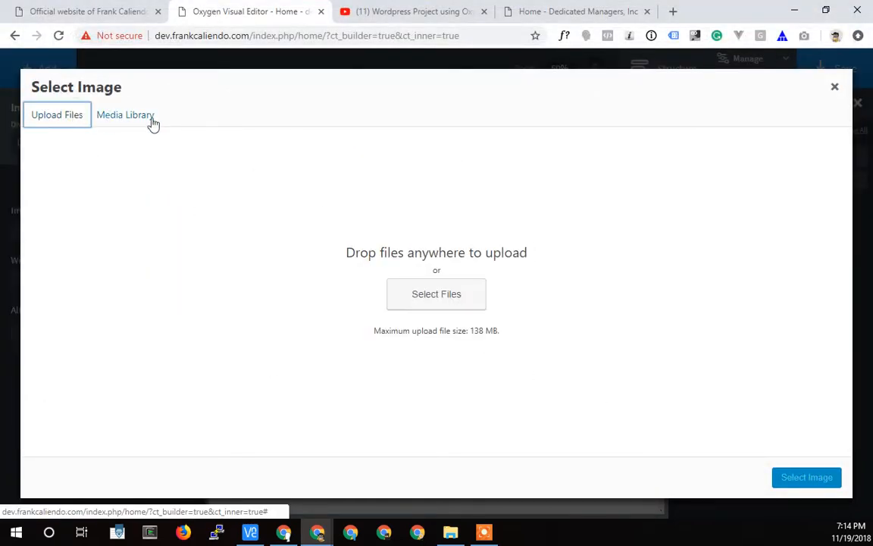
left_click(129, 119)
left_click(45, 119)
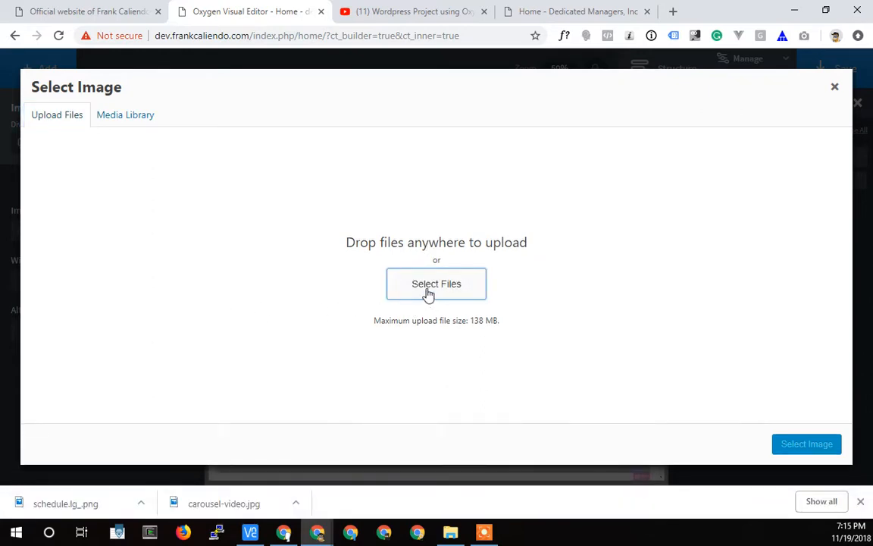
Upload carousel-video.jpg from the fc site folder in Downloads and use it as the Image element's picture.
left_click(429, 291)
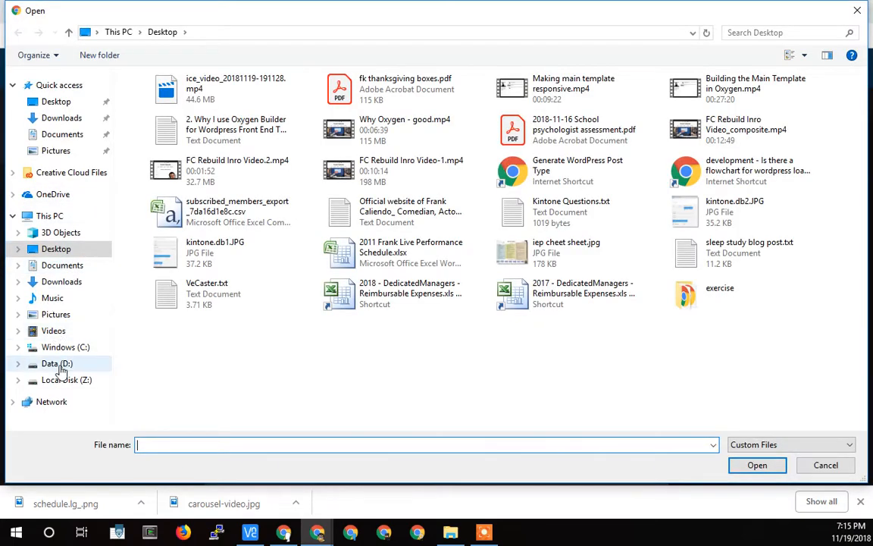
left_click(60, 364)
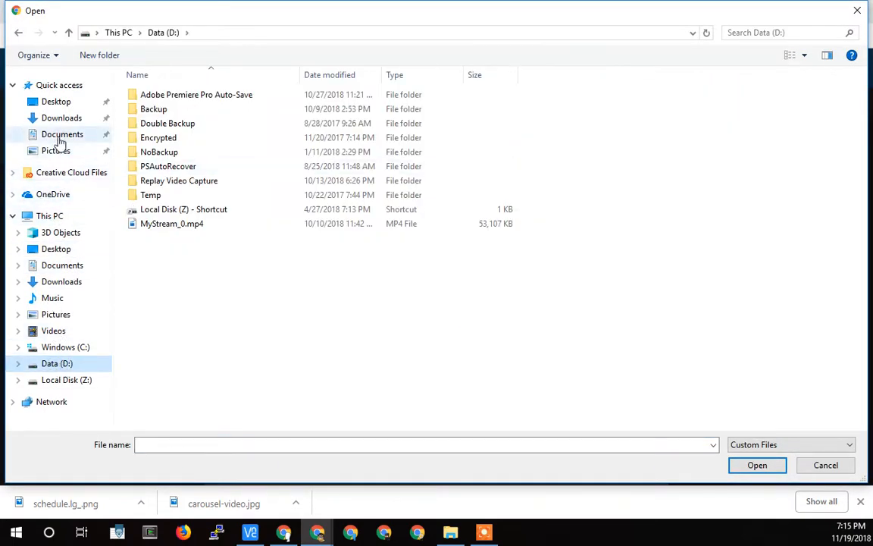
left_click(44, 218)
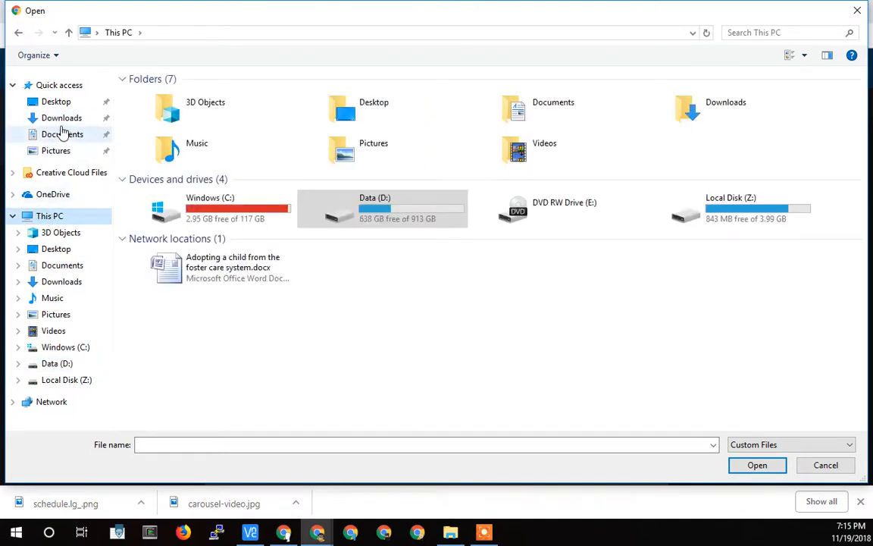
left_click(60, 117)
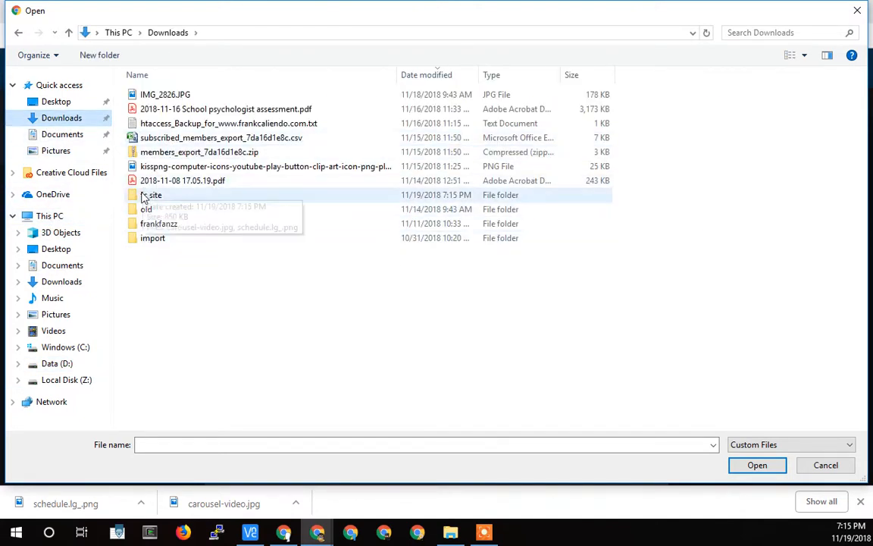
double_click(148, 195)
left_click(160, 140)
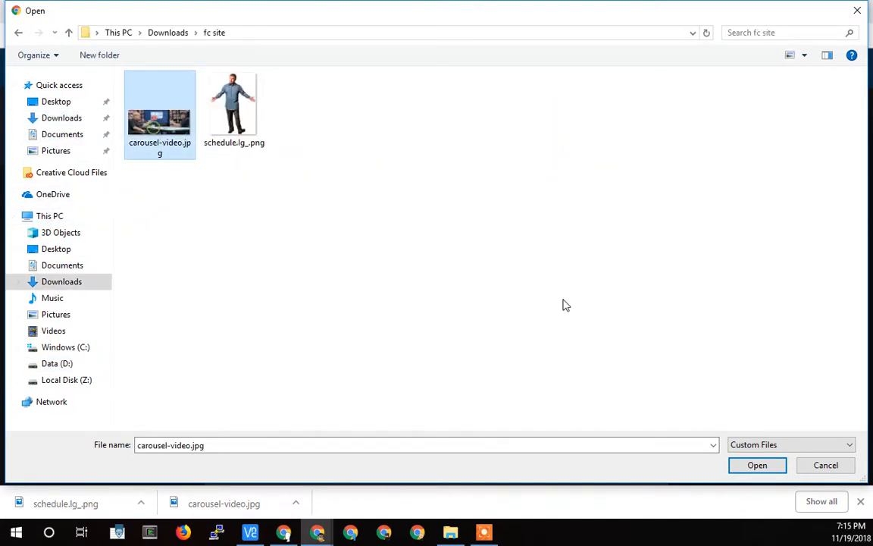
left_click(757, 466)
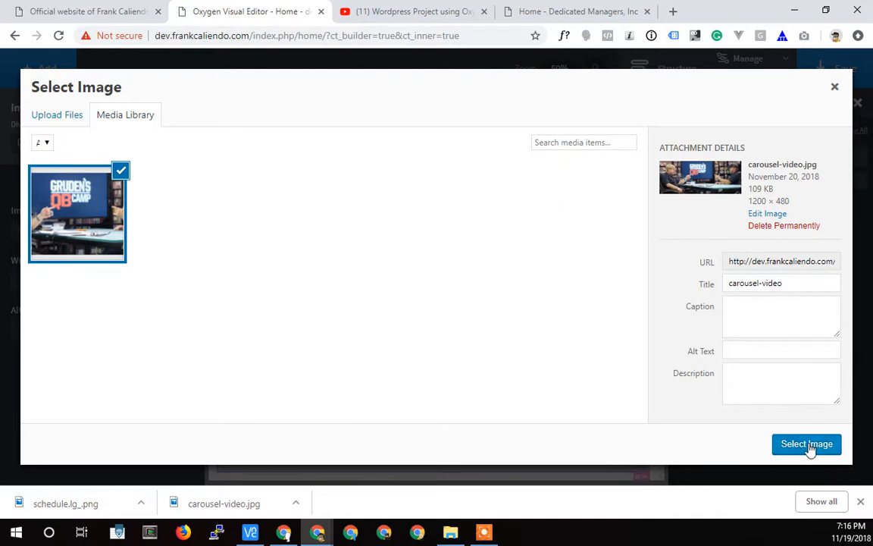
left_click(787, 446)
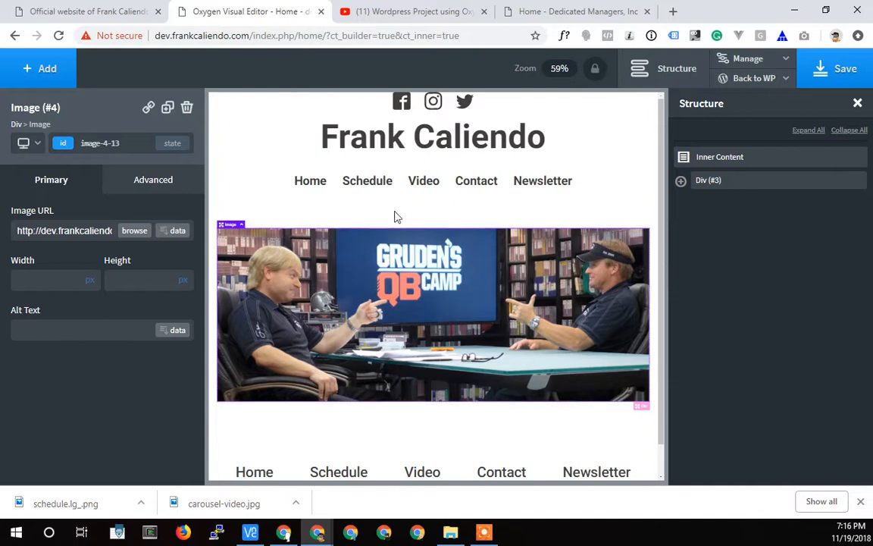
Expand the Div in the structure and compare the page's banner image with the sections of the live homepage.
scroll(420, 279, "down", 1)
scroll(447, 278, "up", 1)
left_click(680, 181)
scroll(431, 298, "down", 1)
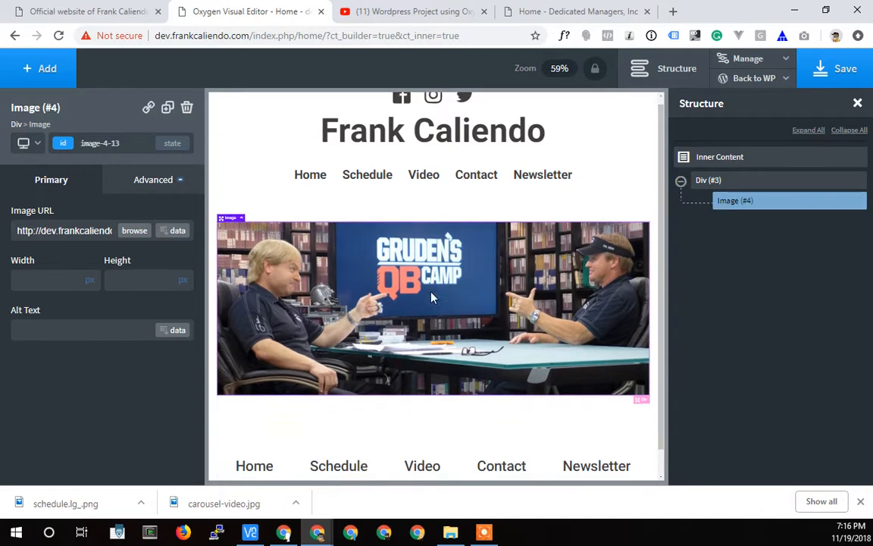
scroll(432, 297, "down", 1)
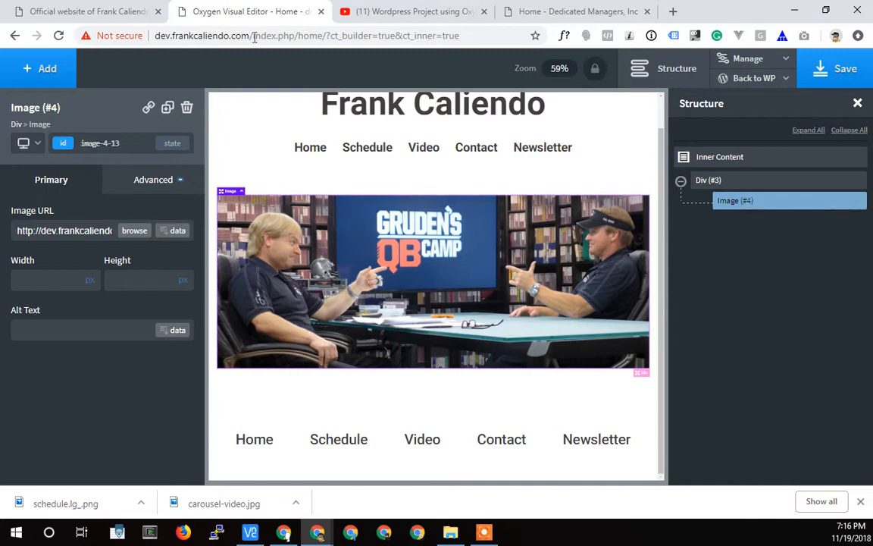
left_click(129, 11)
scroll(340, 331, "down", 2)
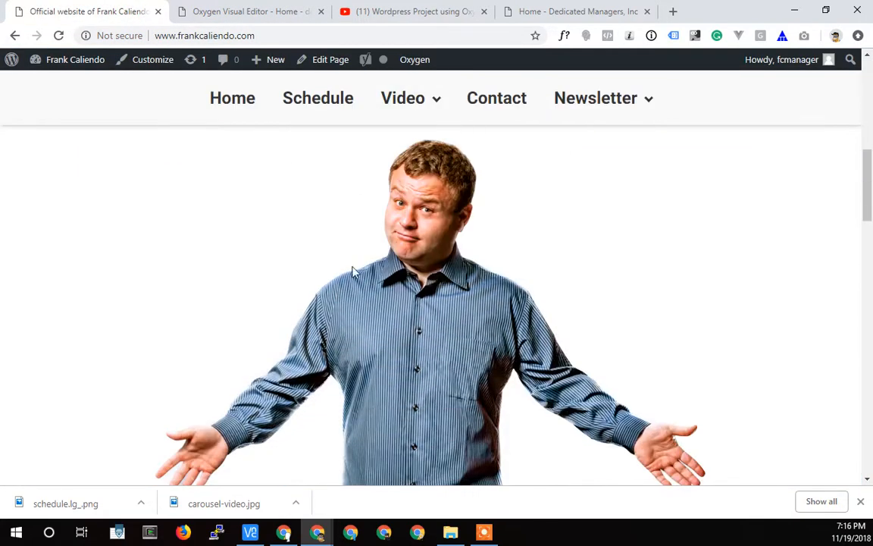
scroll(321, 246, "up", 2)
scroll(425, 288, "down", 9)
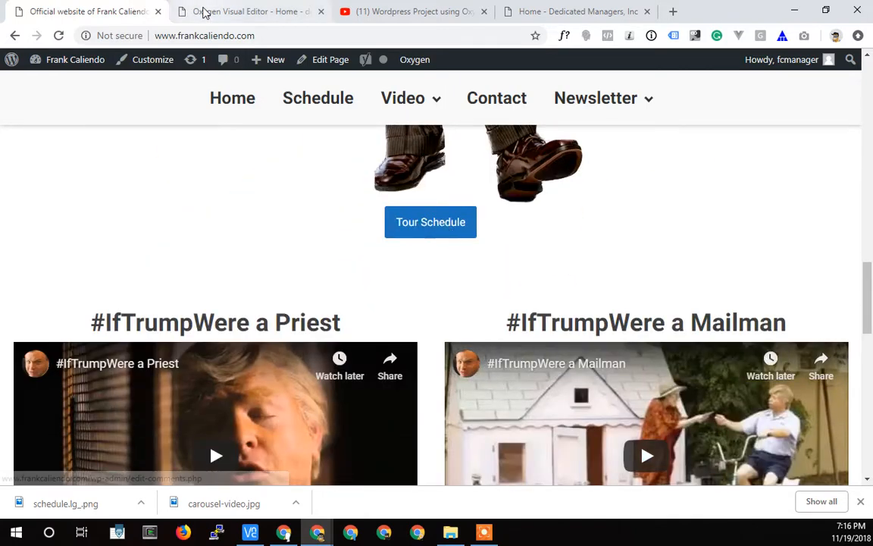
Return to the Oxygen editor and add a Section to the Inner Content below the banner Div.
left_click(227, 11)
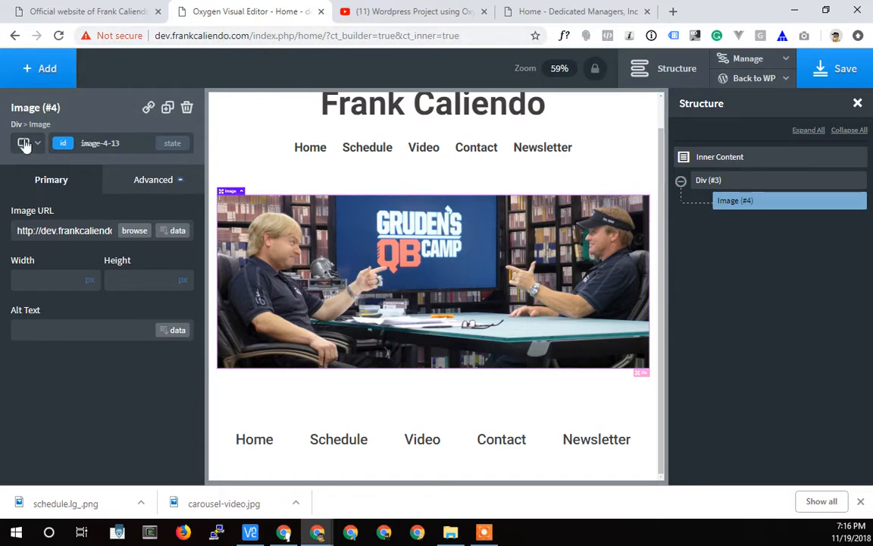
left_click(734, 182)
left_click(720, 159)
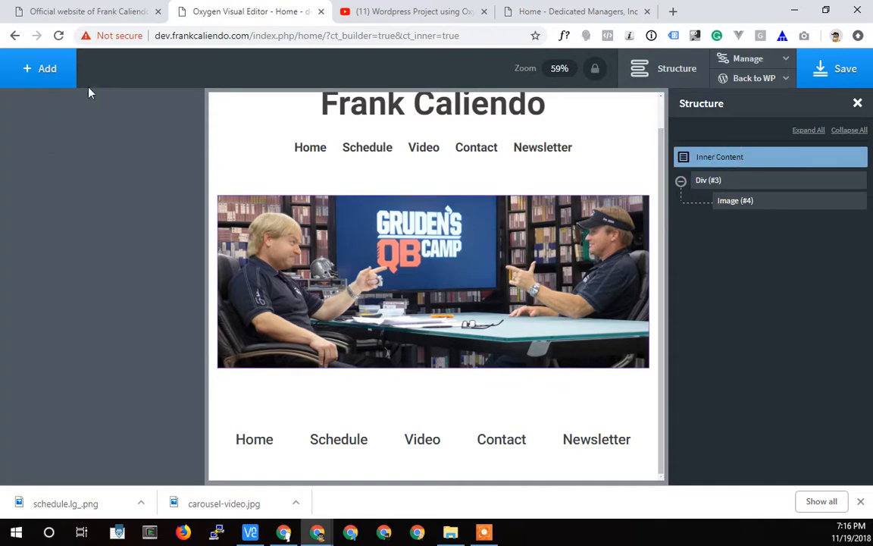
left_click(47, 69)
scroll(46, 235, "up", 3)
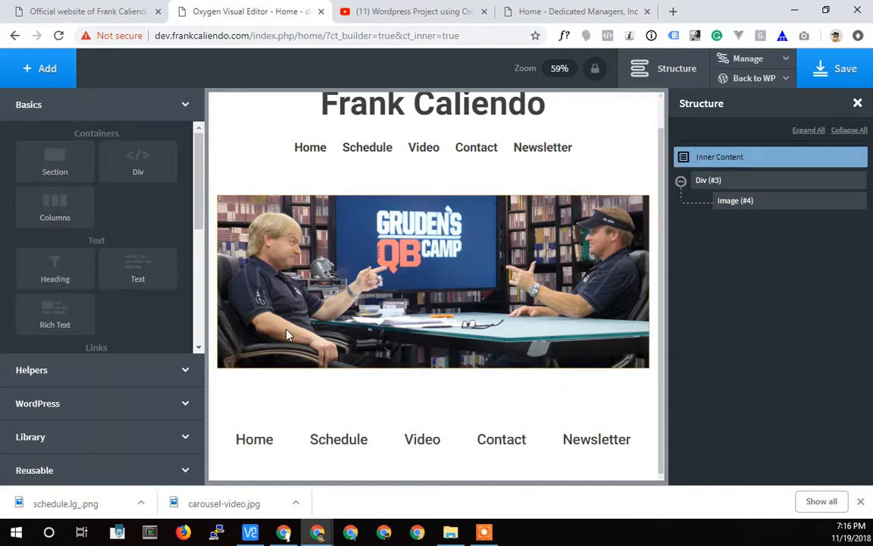
scroll(301, 291, "up", 2)
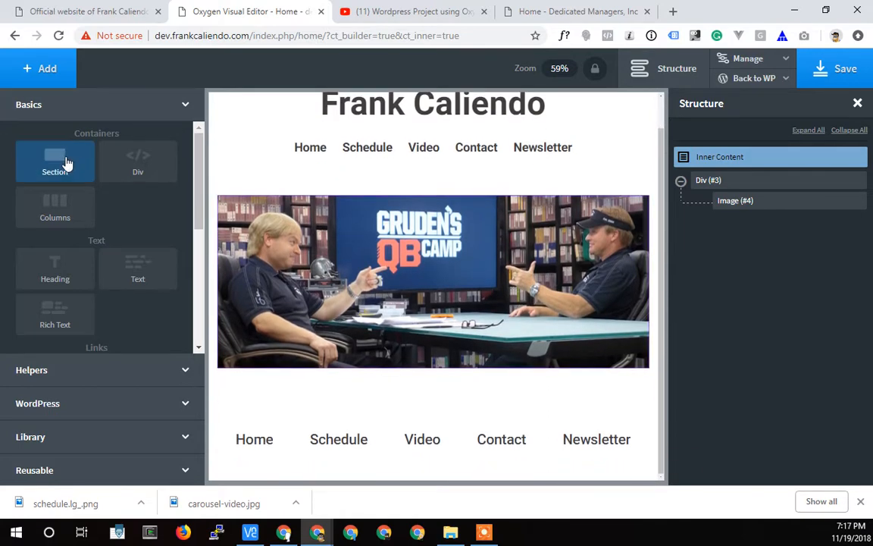
left_click(65, 161)
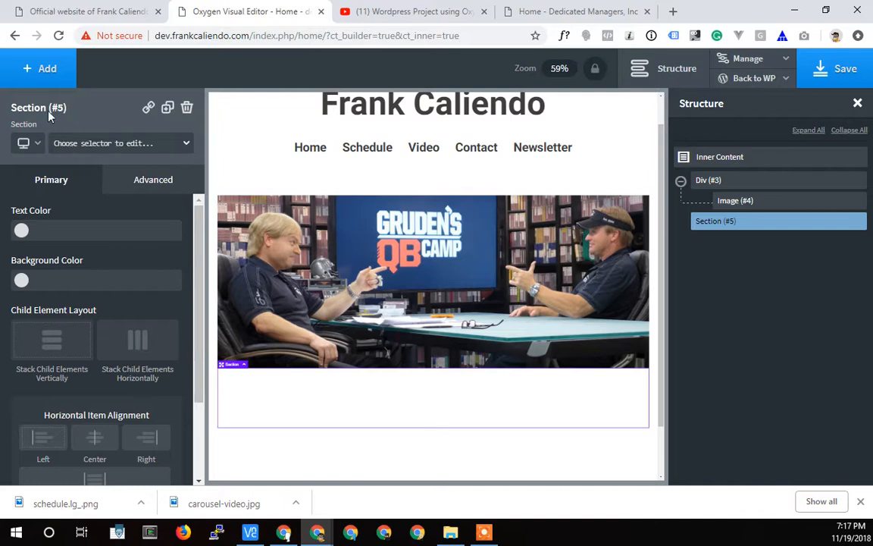
Add a Heading and an Image element inside the new Section.
left_click(47, 76)
scroll(68, 228, "down", 2)
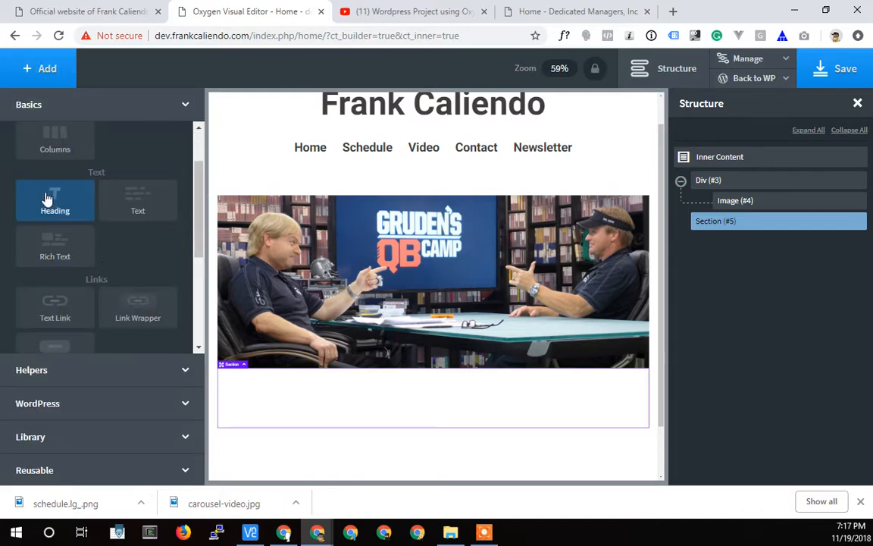
left_click(54, 200)
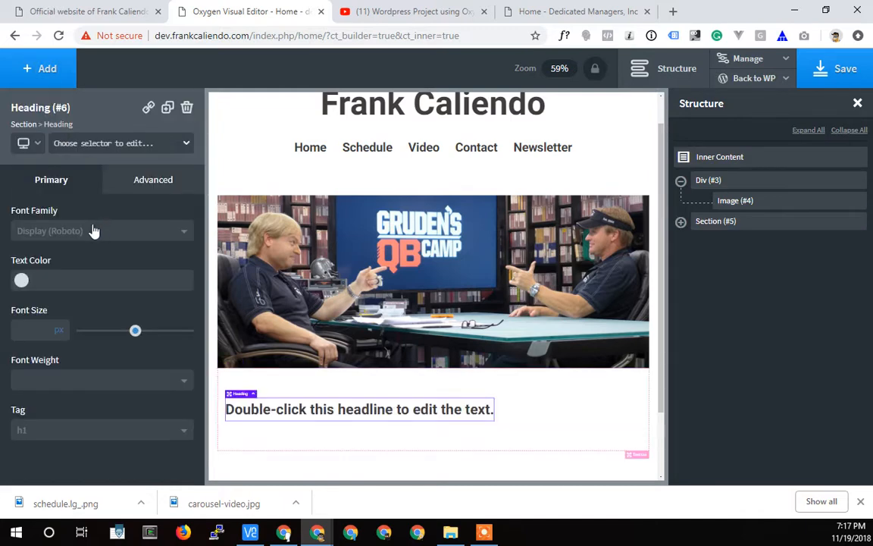
left_click(35, 79)
scroll(72, 284, "down", 2)
scroll(76, 286, "down", 2)
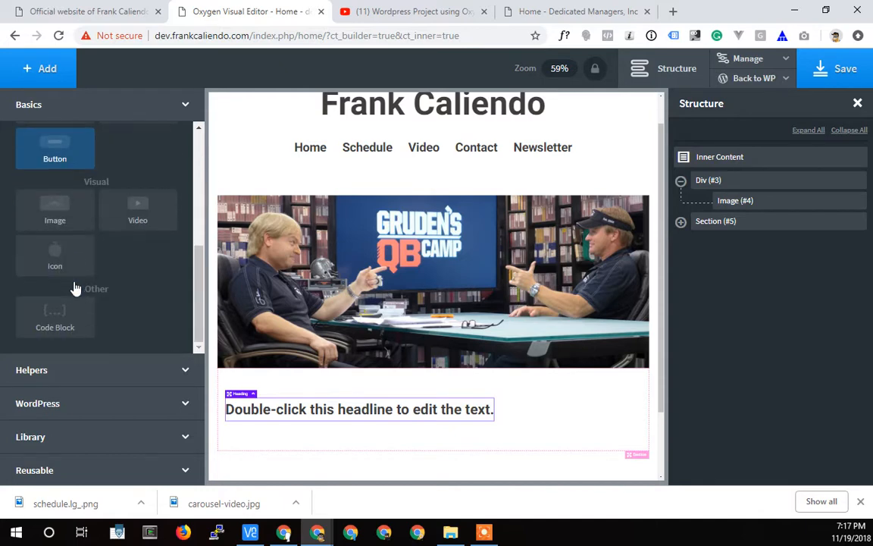
left_click(55, 216)
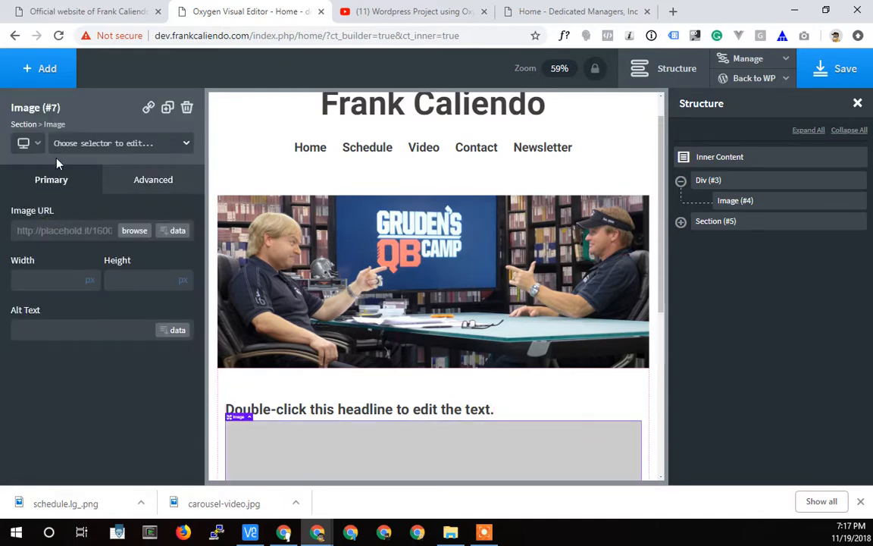
Add a Button element below the placeholder image in the Section.
left_click(52, 76)
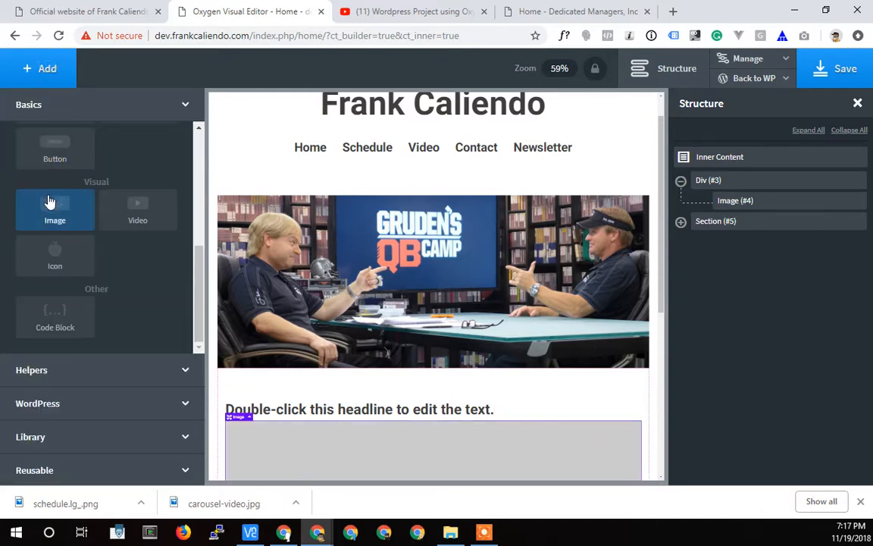
left_click(53, 143)
scroll(445, 370, "down", 8)
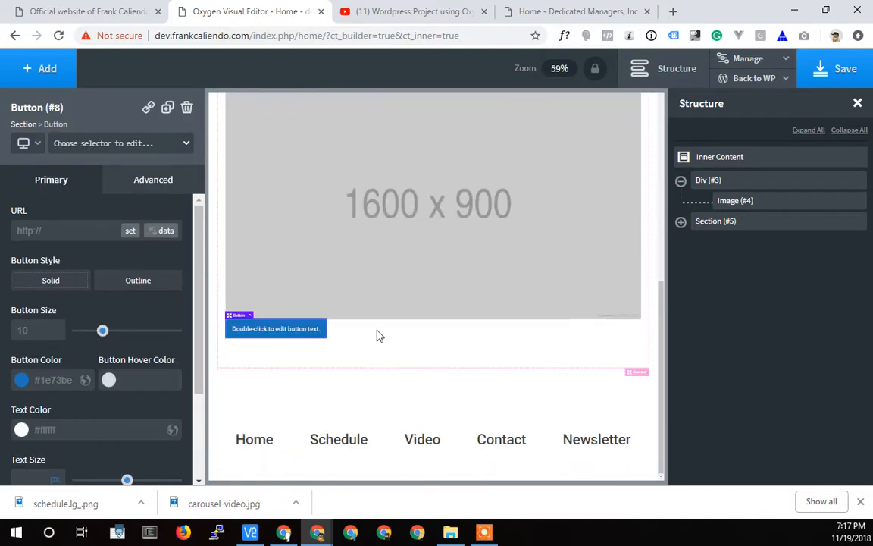
scroll(358, 338, "up", 2)
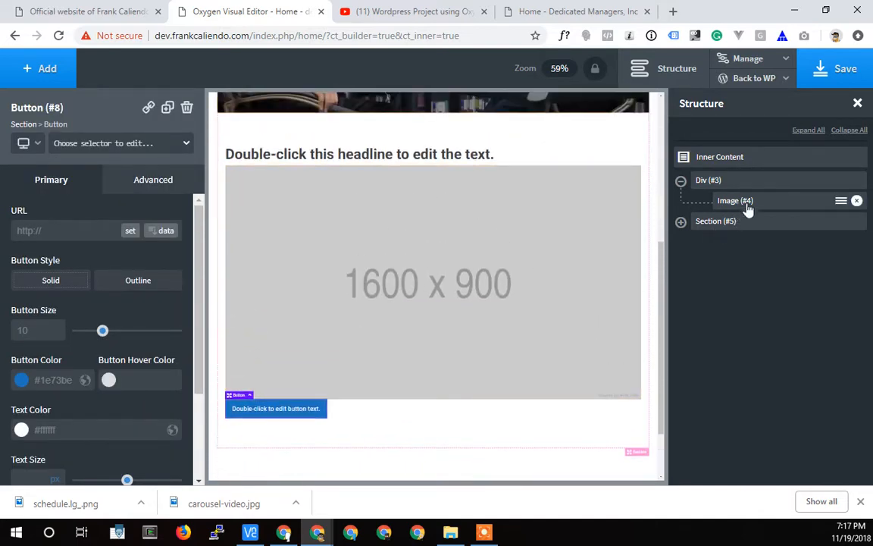
Expand the Section in the structure, stack its child elements vertically and center them horizontally.
left_click(715, 222)
left_click(681, 221)
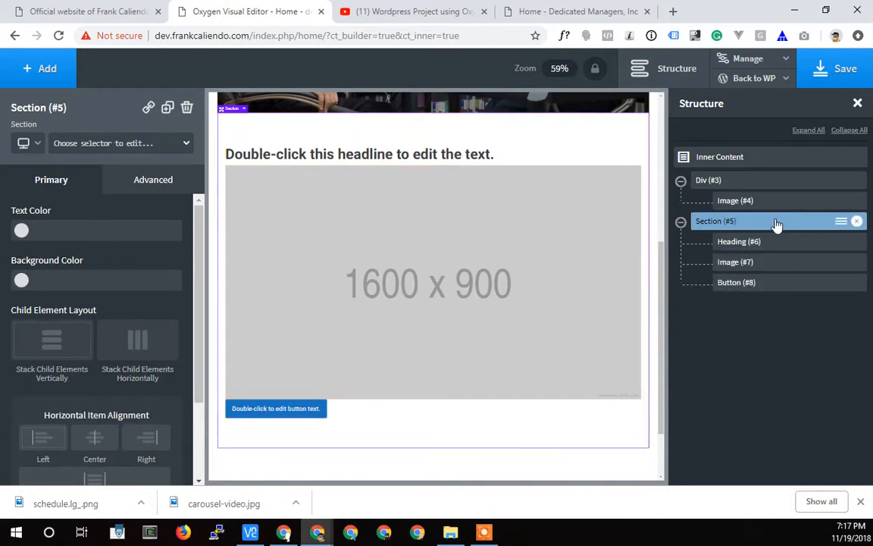
left_click(54, 338)
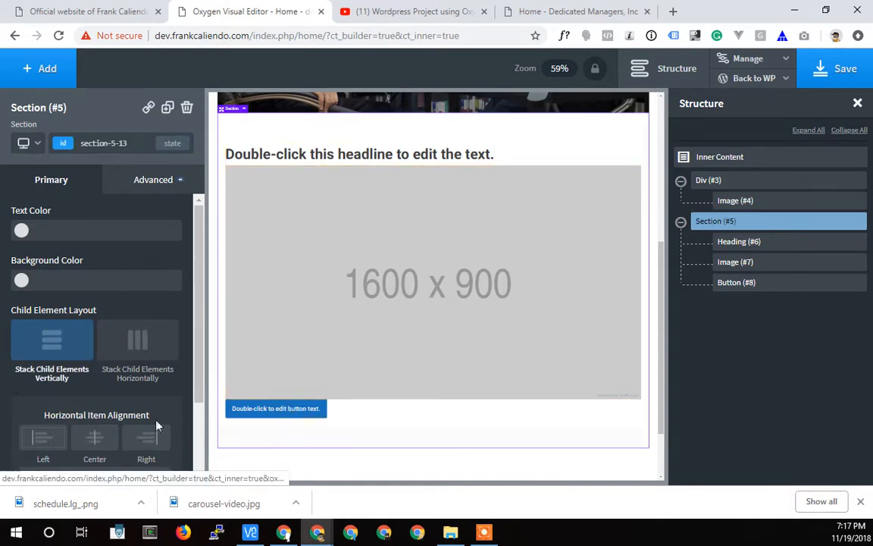
left_click(92, 439)
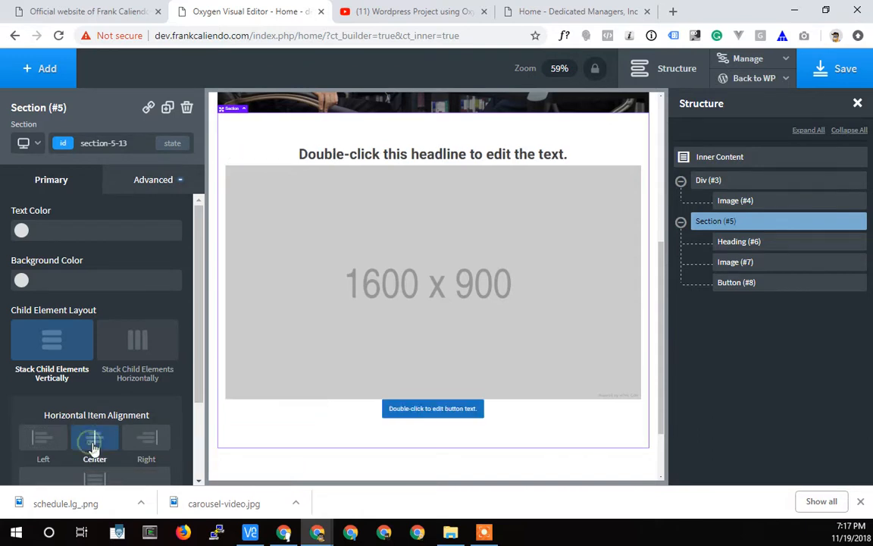
Replace the Section heading's placeholder text with "Tour Schedule".
double_click(419, 157)
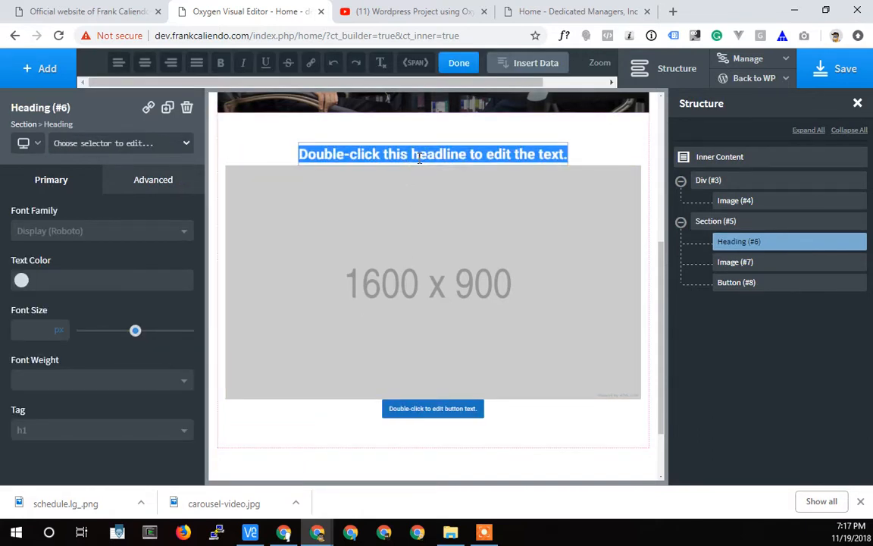
type("Tour")
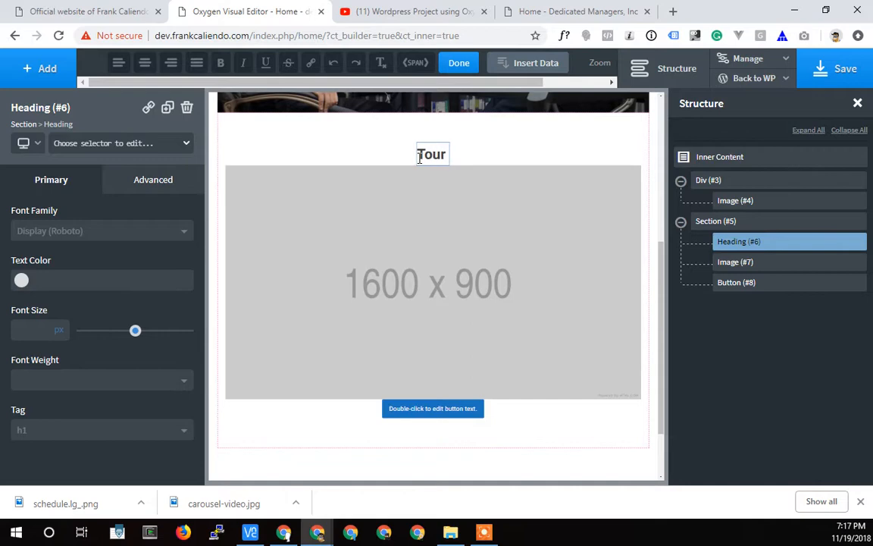
type(" Schedule")
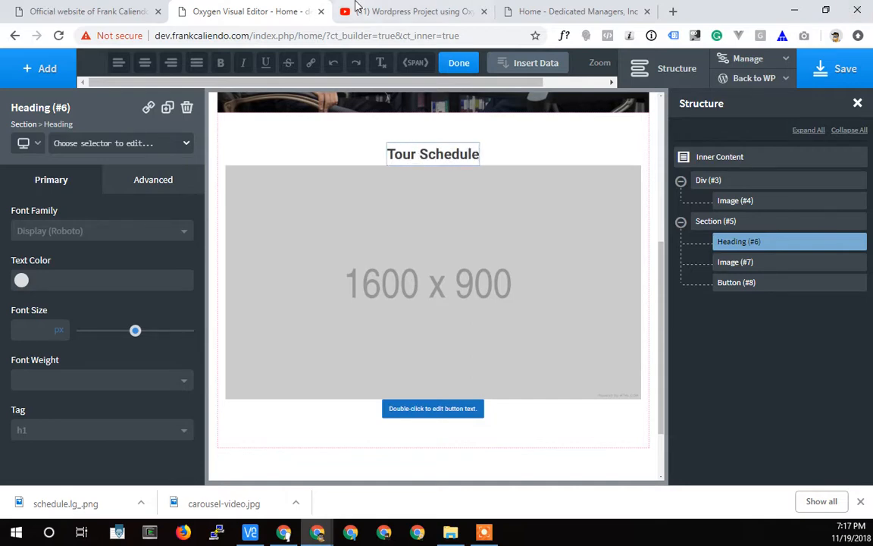
Check the section title on the live homepage and change the Section's heading to "Live Tour Dates".
left_click(51, 12)
scroll(250, 220, "up", 10)
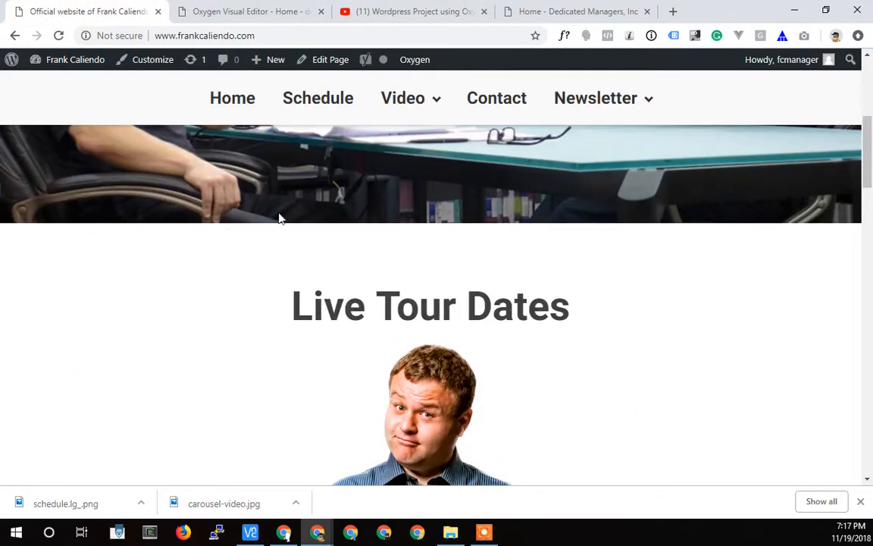
left_click(271, 14)
double_click(425, 155)
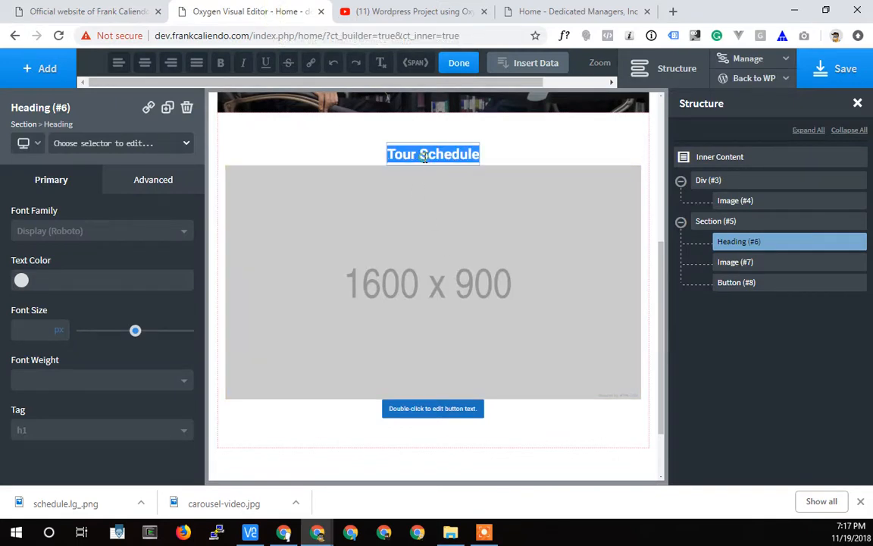
type("Live Tour")
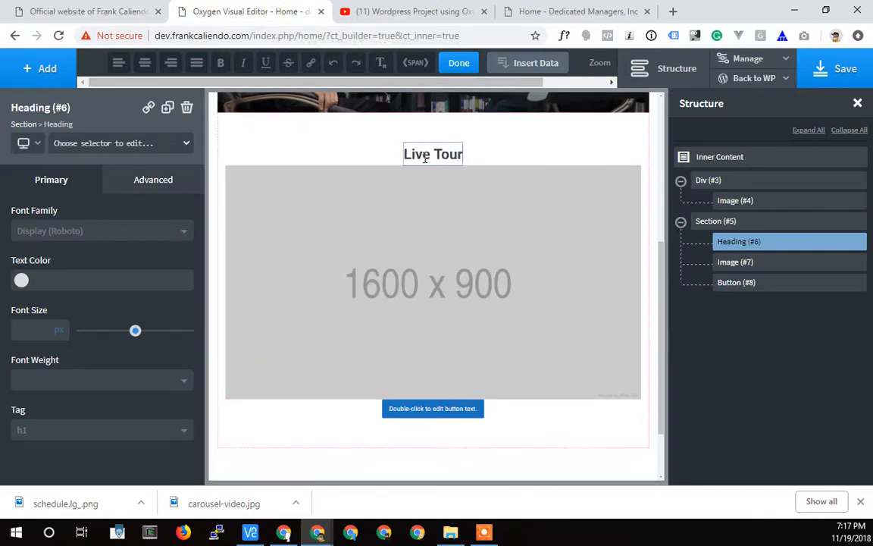
type(" Dates")
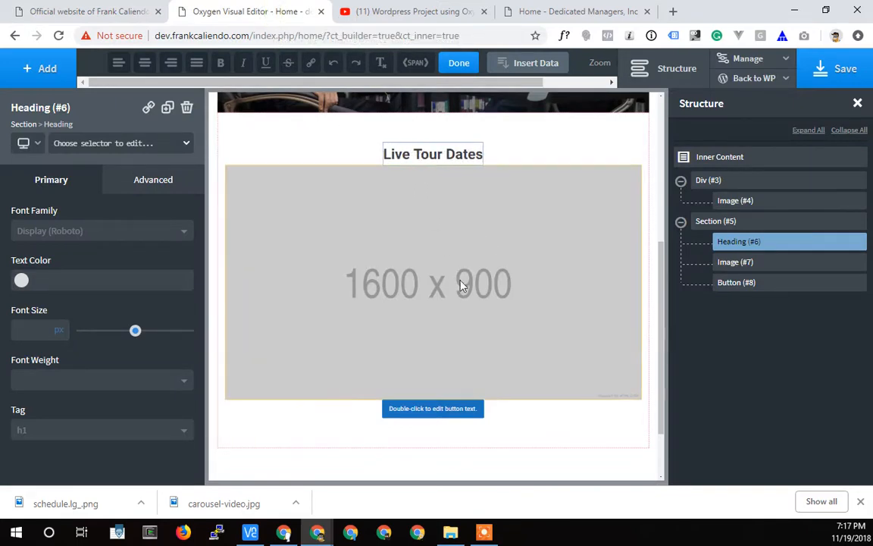
Upload schedule.lg_.png from the fc site folder and use it as the picture of the Image below the heading.
left_click(455, 287)
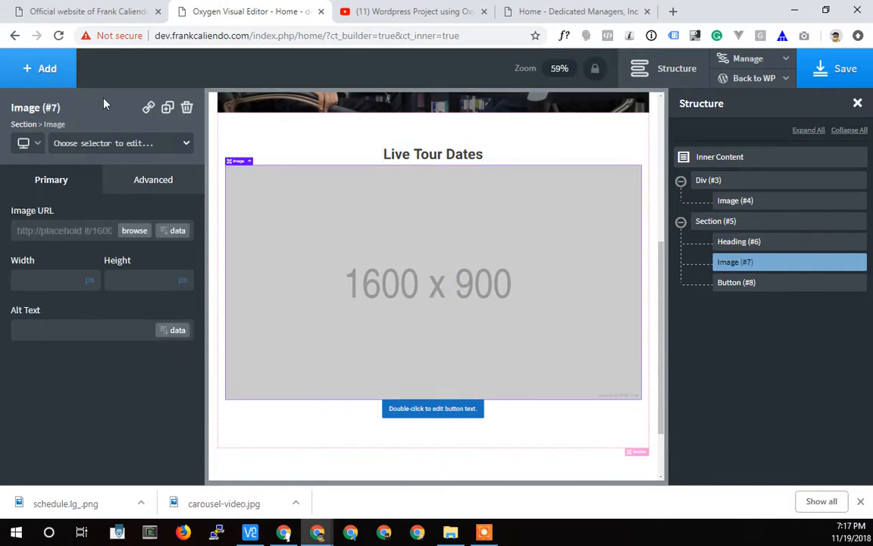
left_click(133, 231)
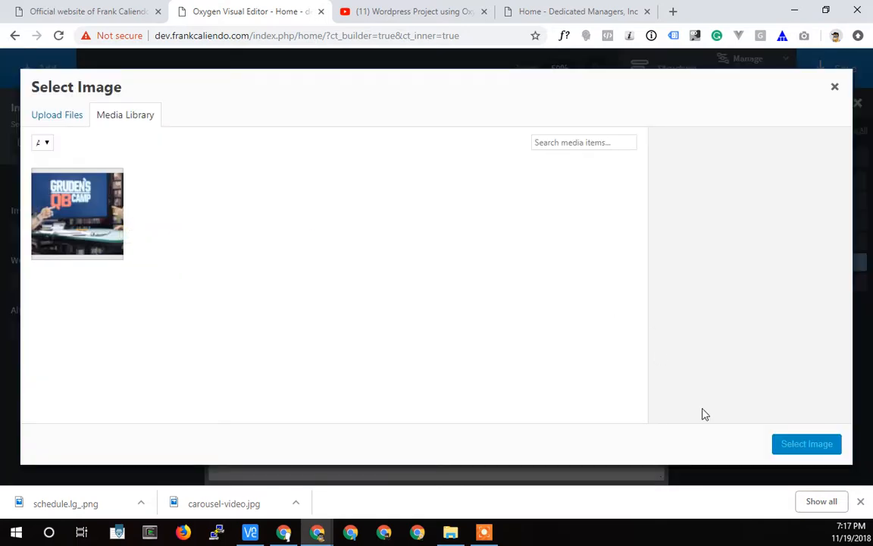
left_click(52, 118)
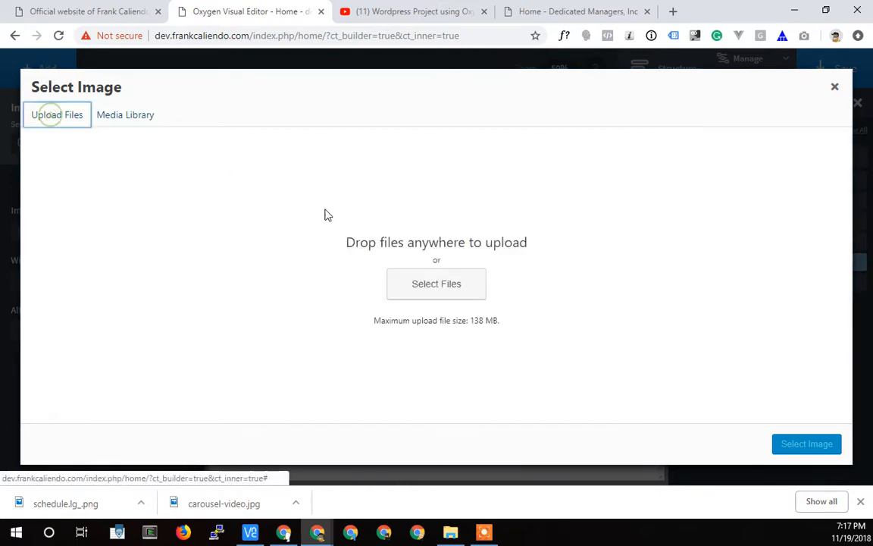
left_click(450, 288)
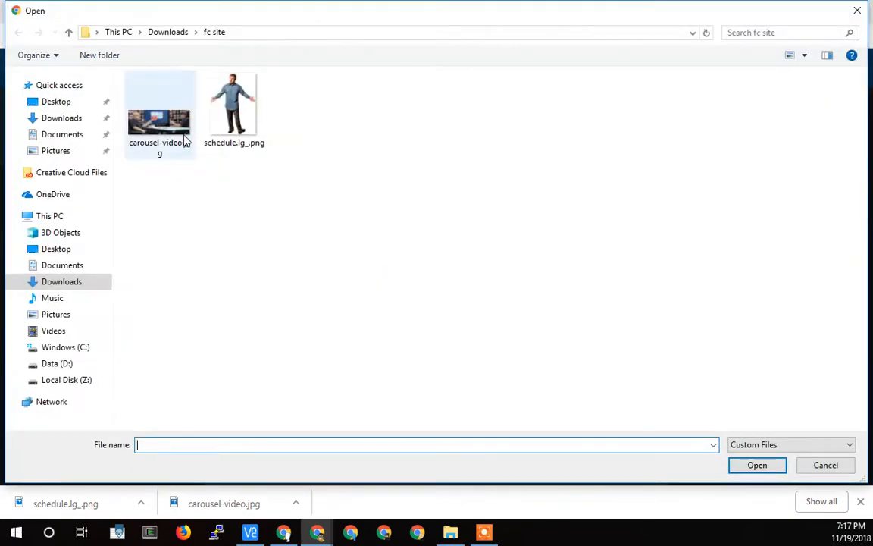
left_click(234, 106)
left_click(779, 464)
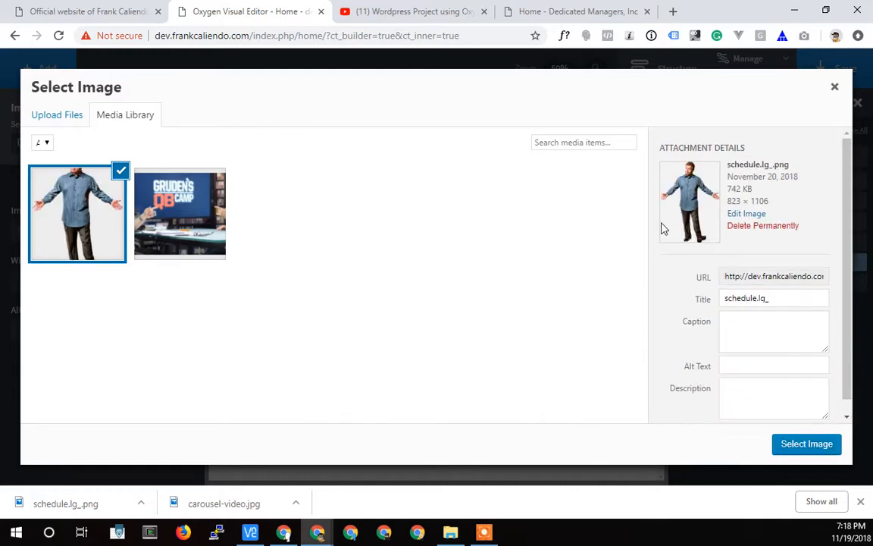
left_click(805, 444)
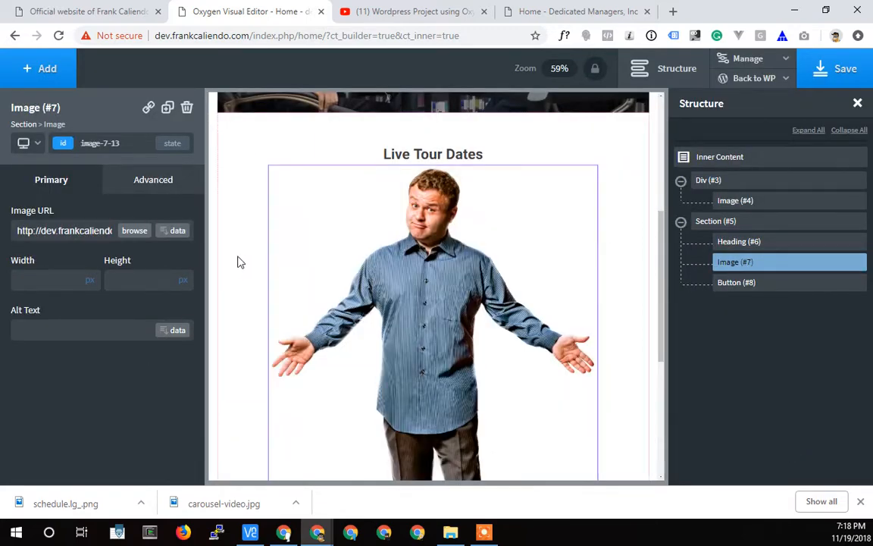
Compare with the live homepage and set the text of the button below the picture to "Tour Schedule".
scroll(432, 246, "down", 1)
scroll(430, 249, "up", 1)
scroll(431, 249, "down", 4)
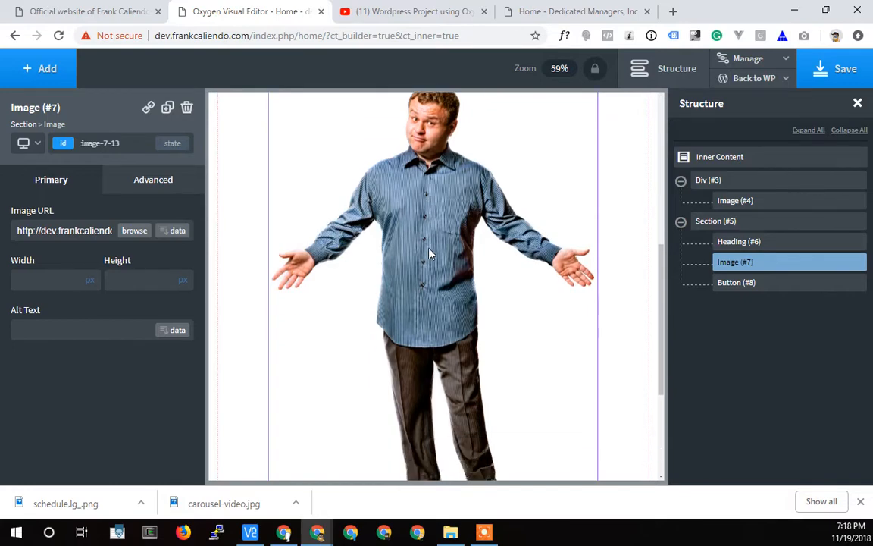
left_click(432, 382)
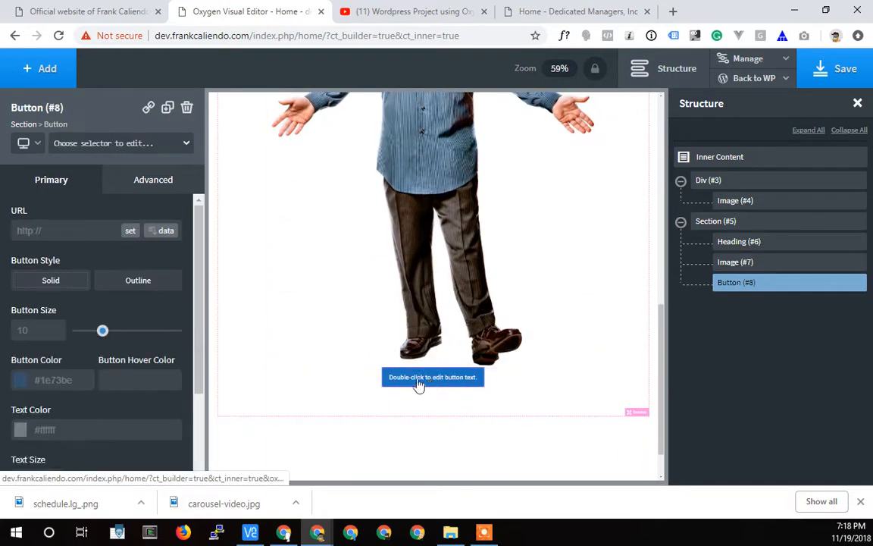
left_click(87, 12)
scroll(288, 283, "down", 5)
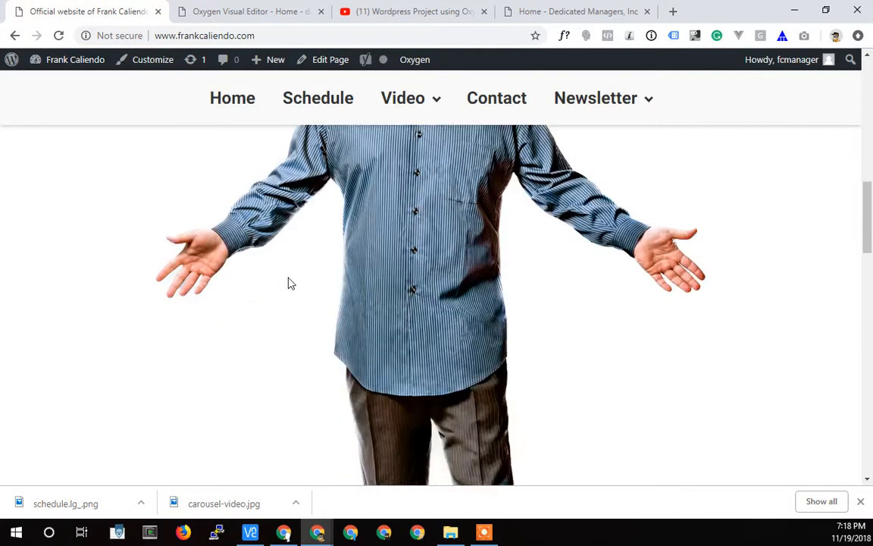
left_click(219, 13)
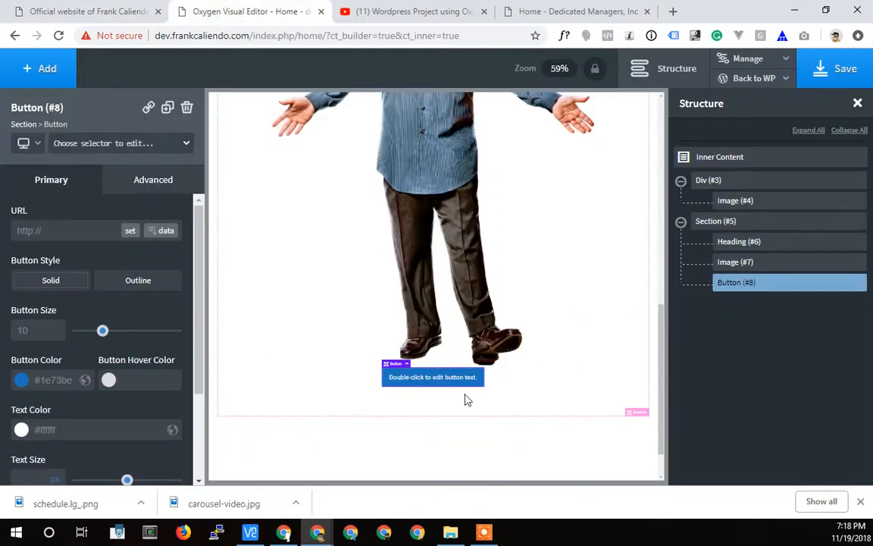
double_click(422, 384)
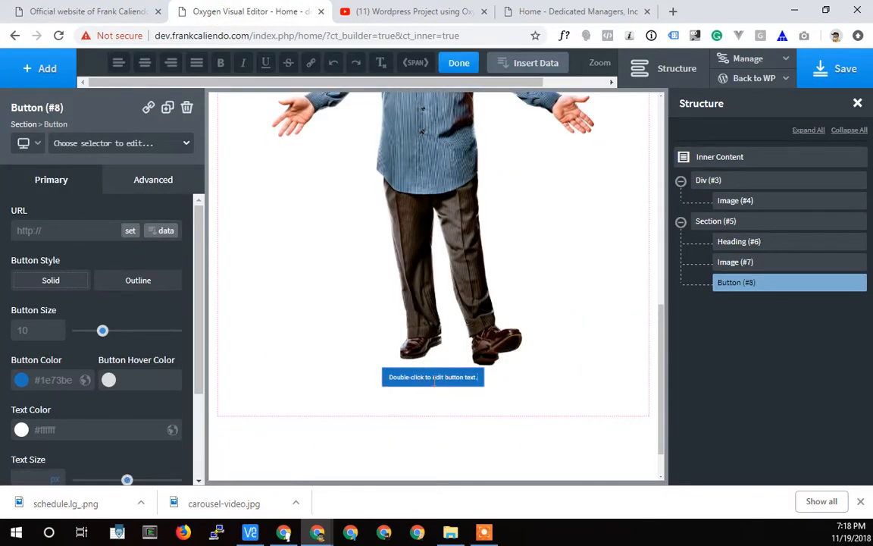
key("ctrl+a")
type("Text")
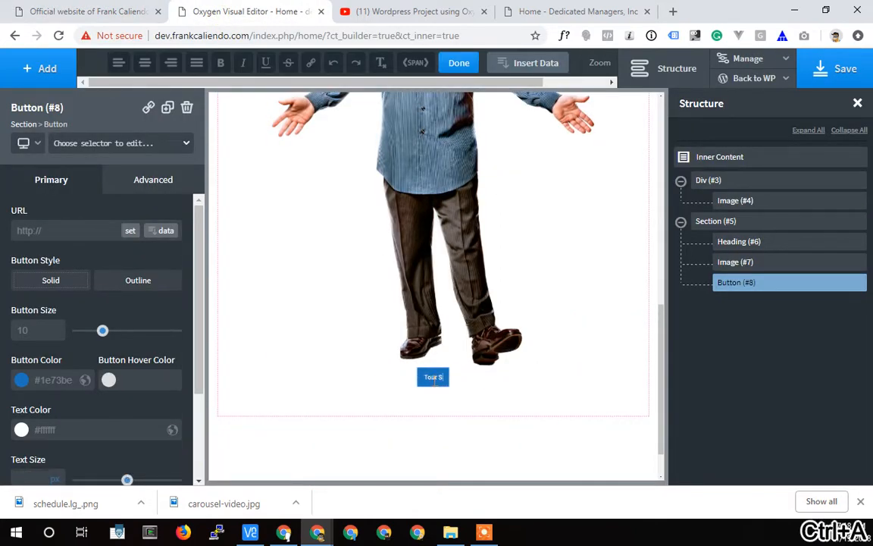
type("chedule")
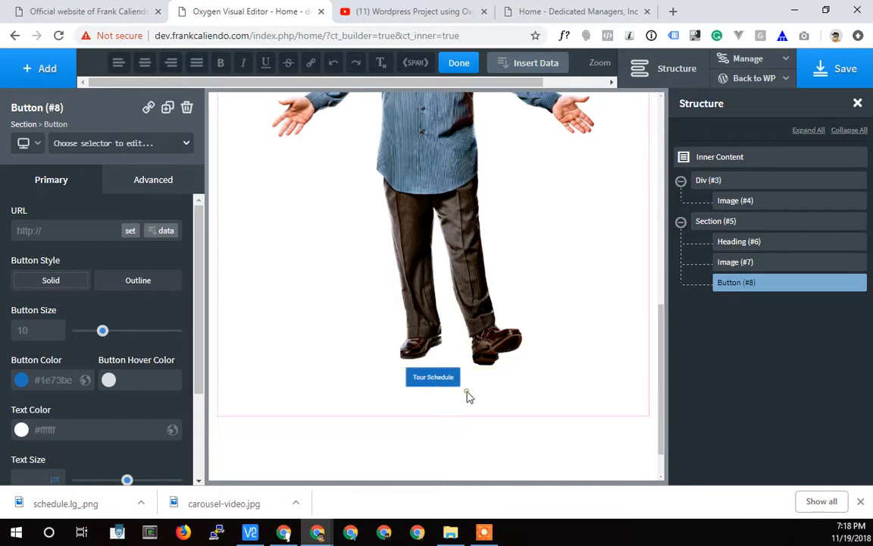
Set the font size of the "Live Tour Dates" heading to 80 px.
left_click(467, 396)
scroll(384, 331, "up", 10)
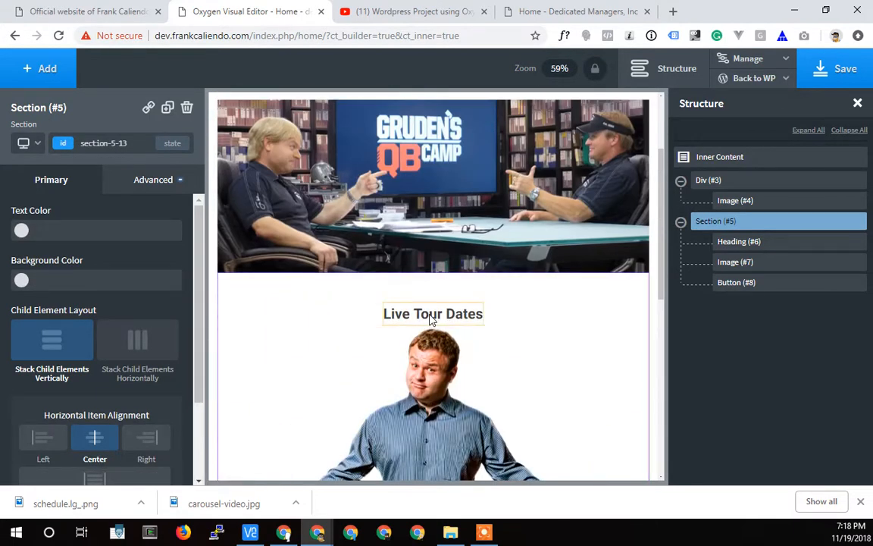
left_click(431, 319)
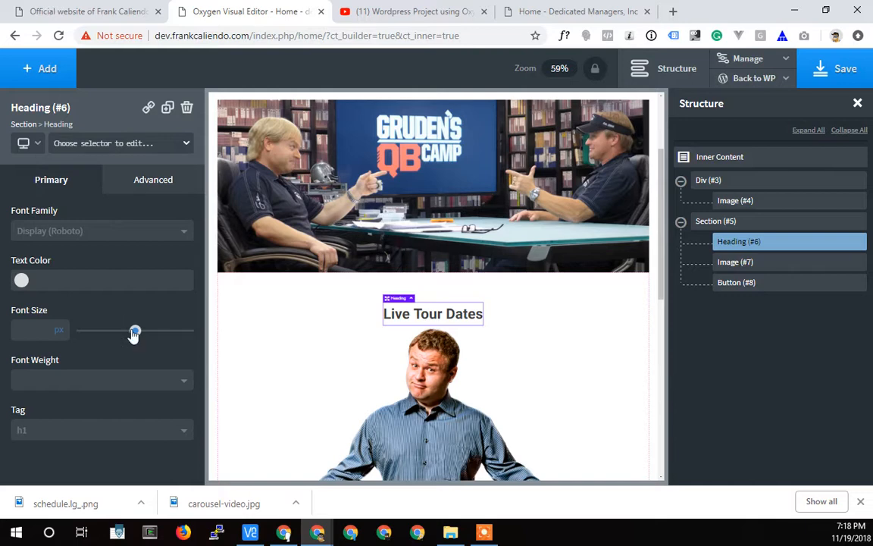
left_click_drag(133, 333, 167, 335)
scroll(389, 362, "down", 5)
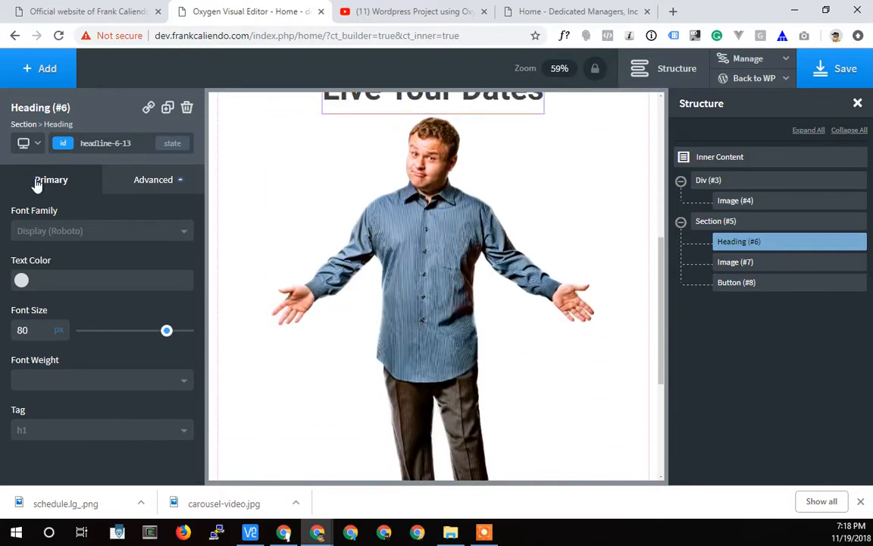
left_click(39, 144)
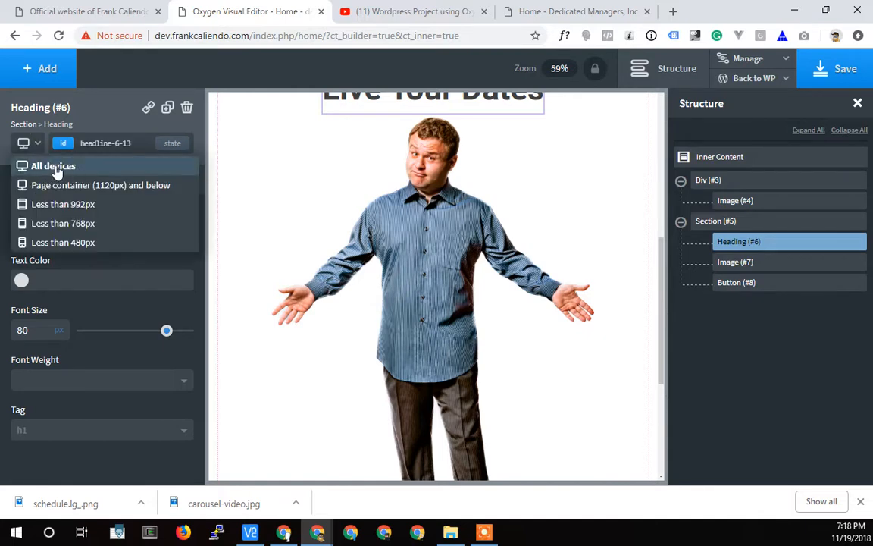
left_click(55, 166)
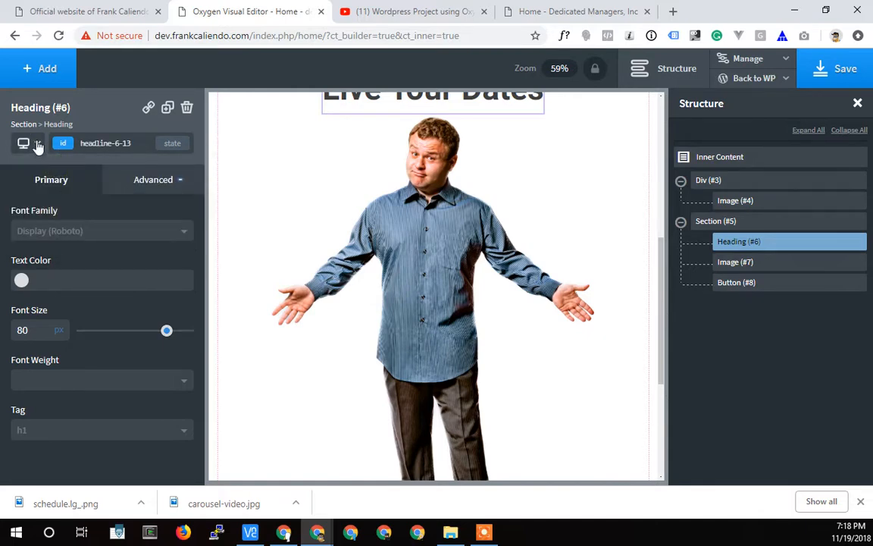
left_click(38, 144)
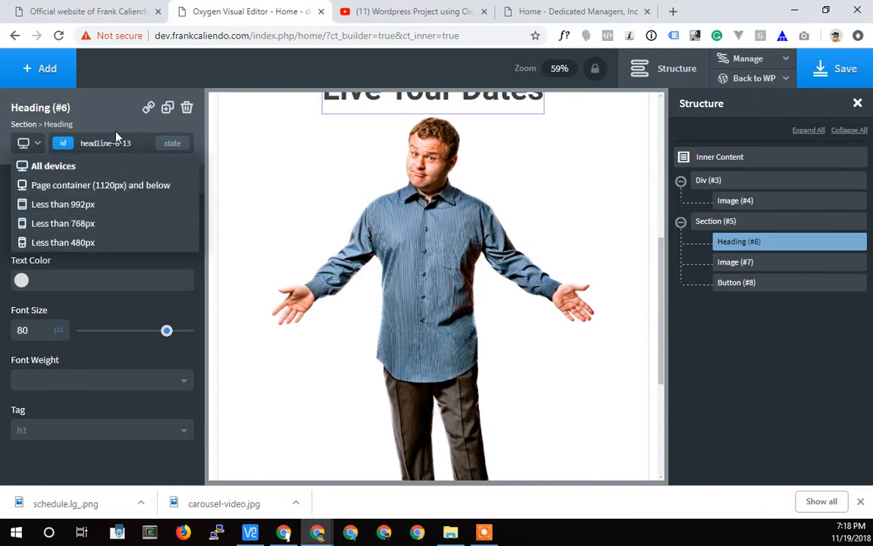
left_click(91, 115)
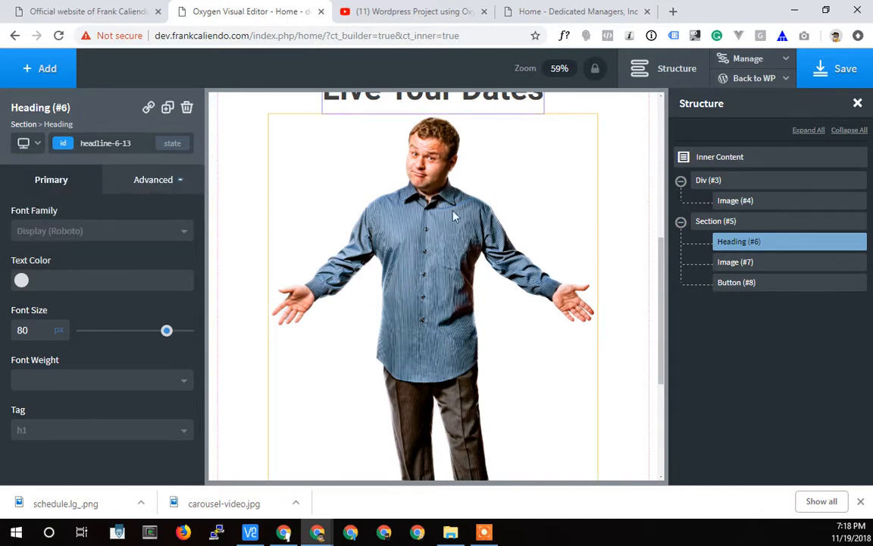
Enlarge the Tour Schedule button with a button size of 15 and a text size of 48 px.
scroll(419, 339, "down", 5)
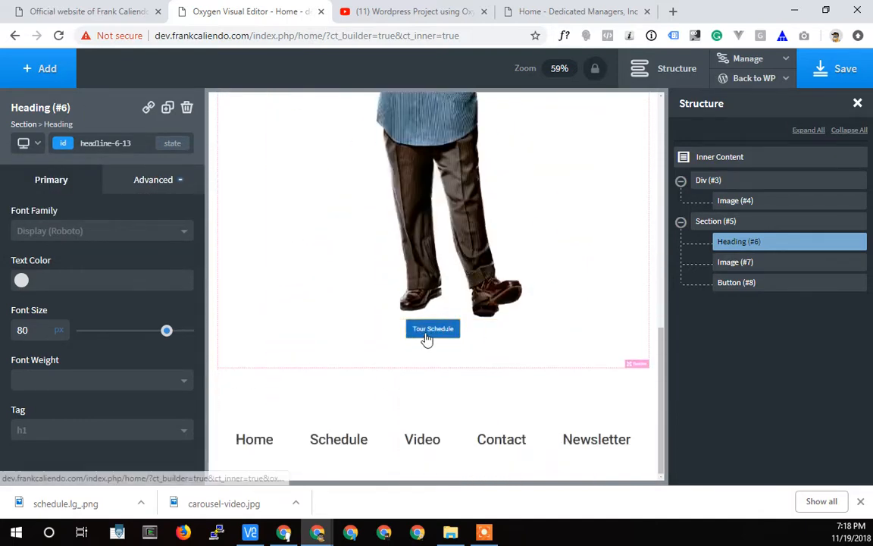
left_click(432, 329)
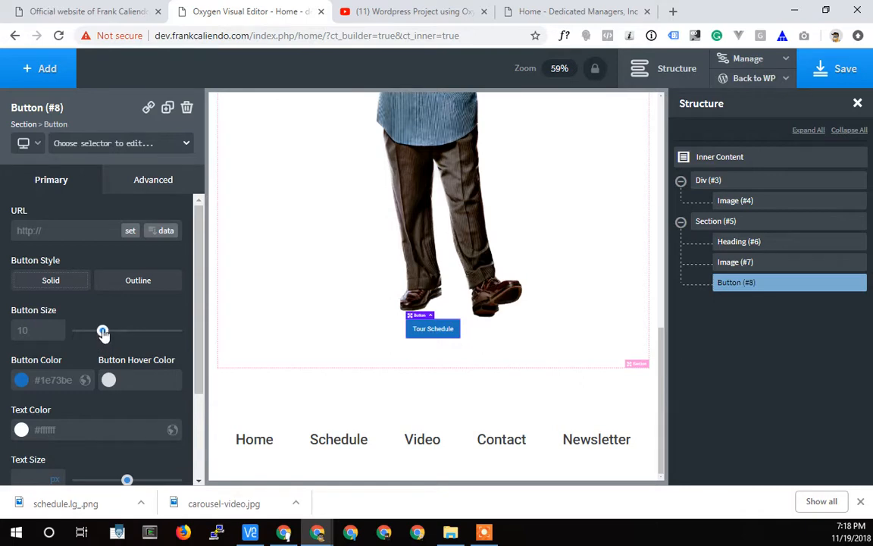
left_click_drag(104, 334, 120, 357)
scroll(102, 367, "down", 3)
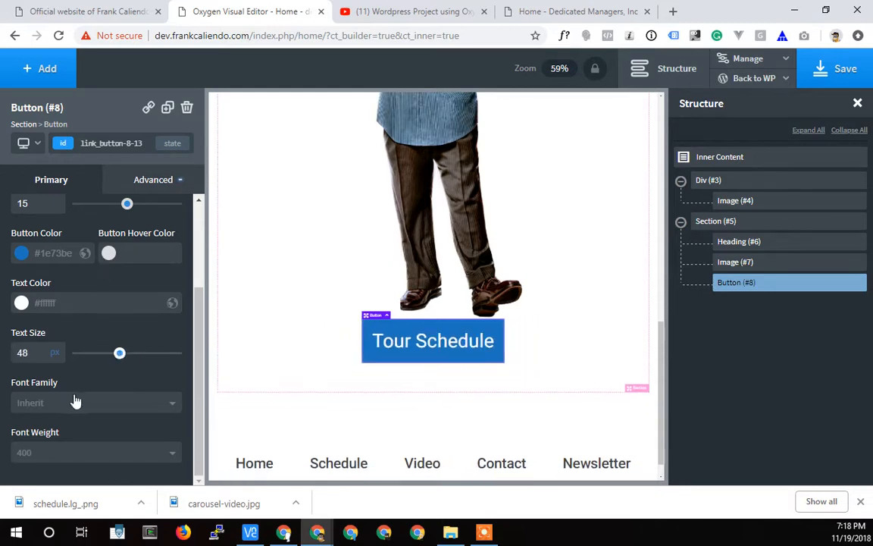
Separate the Tour Schedule button from the picture above with a top margin of about 51 px.
scroll(531, 402, "up", 5)
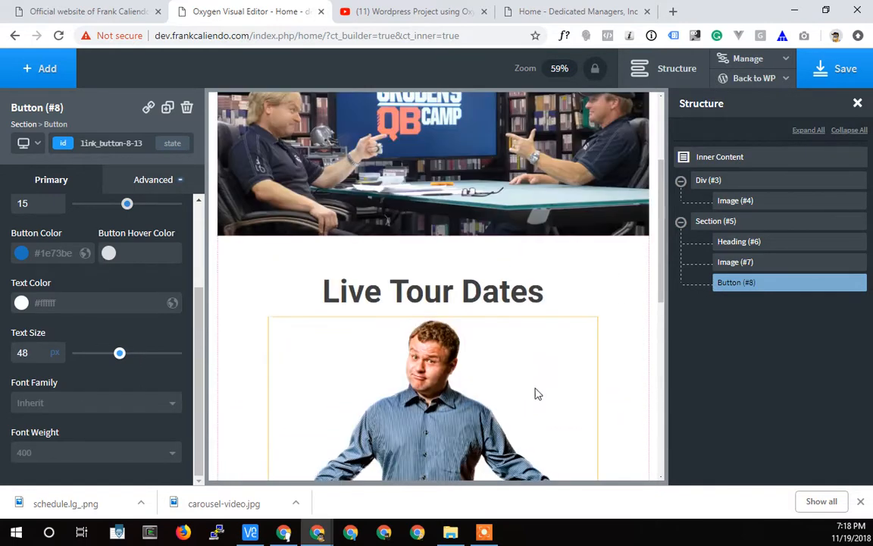
scroll(534, 392, "down", 5)
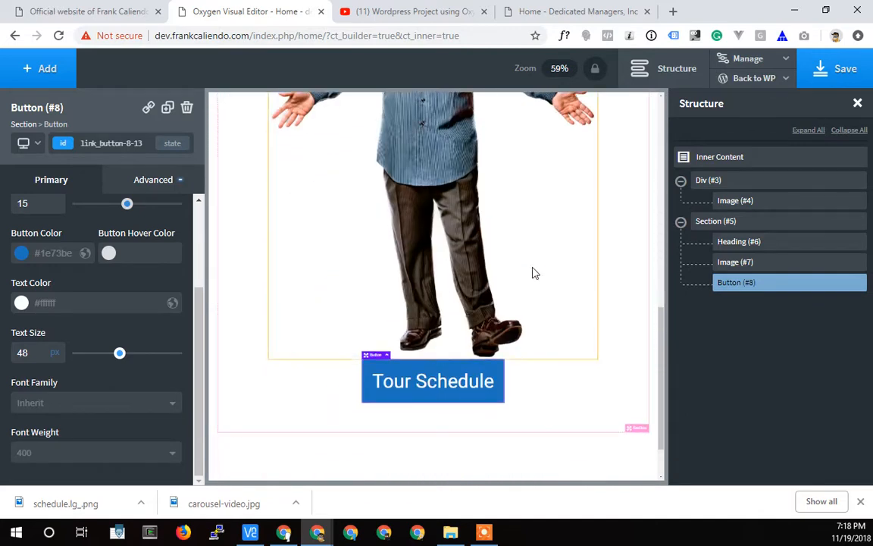
scroll(533, 273, "up", 1)
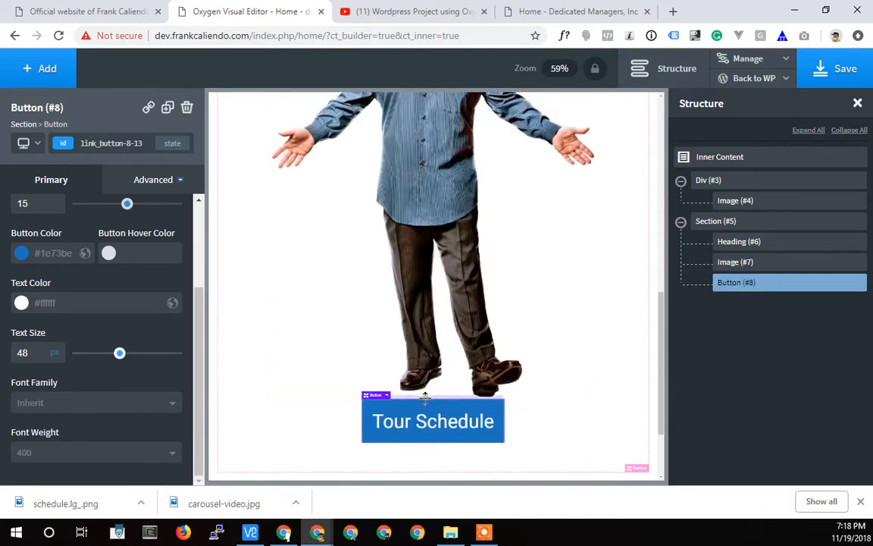
left_click_drag(425, 397, 659, 433)
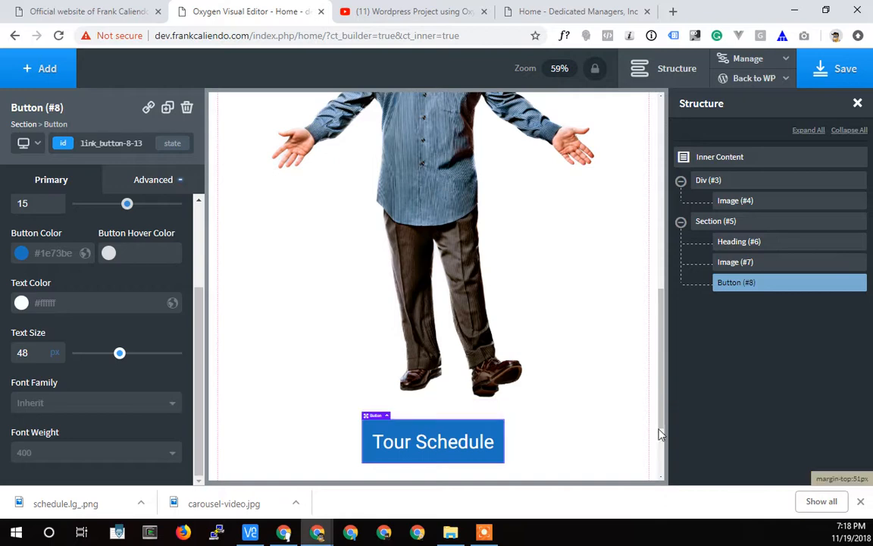
Increase the top padding of the Live Tour Dates section to about 95 px.
scroll(559, 445, "up", 10)
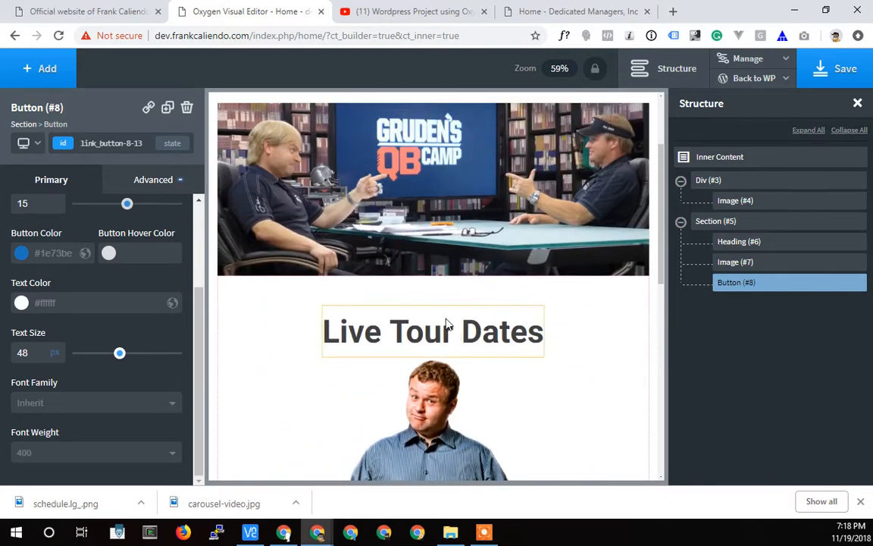
left_click(430, 322)
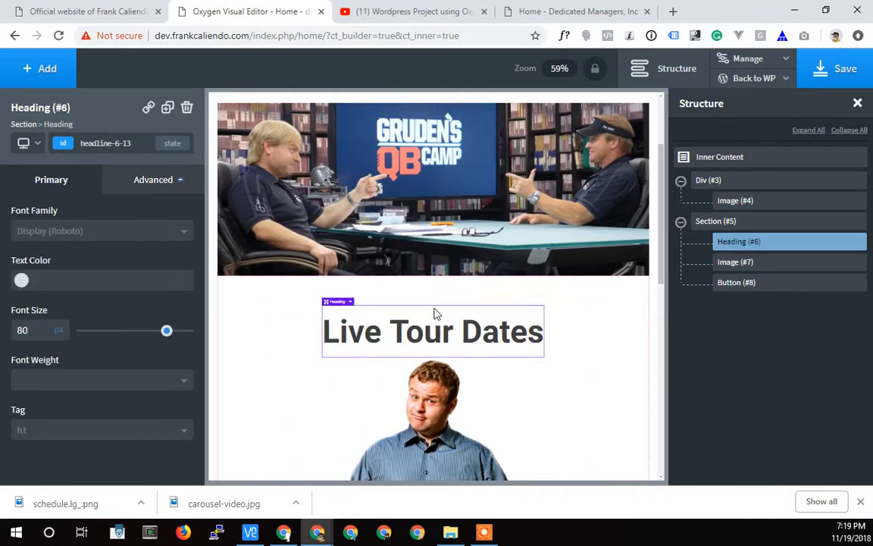
left_click(718, 220)
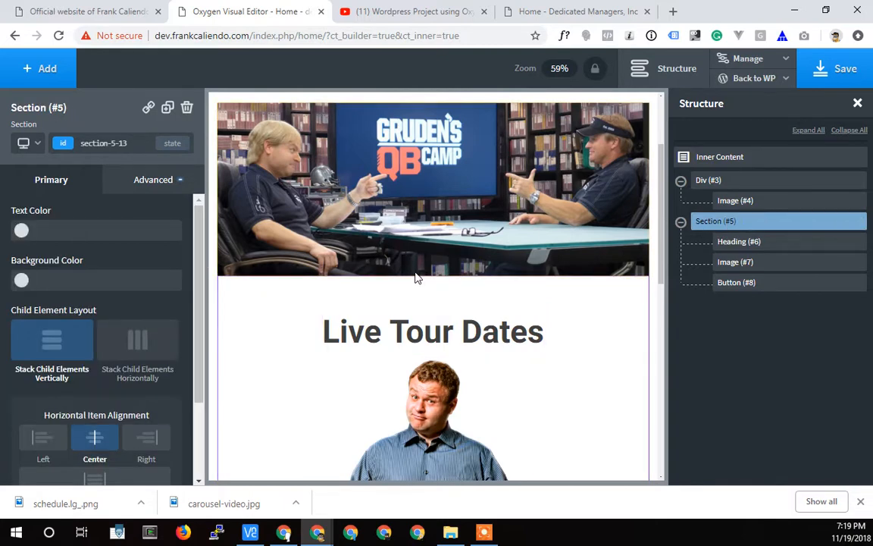
left_click_drag(411, 278, 406, 299)
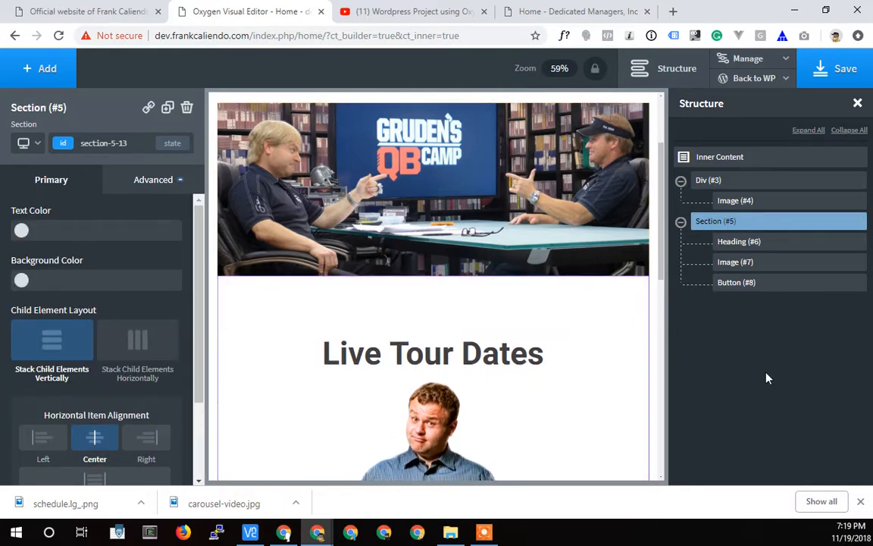
left_click_drag(446, 327, 447, 313)
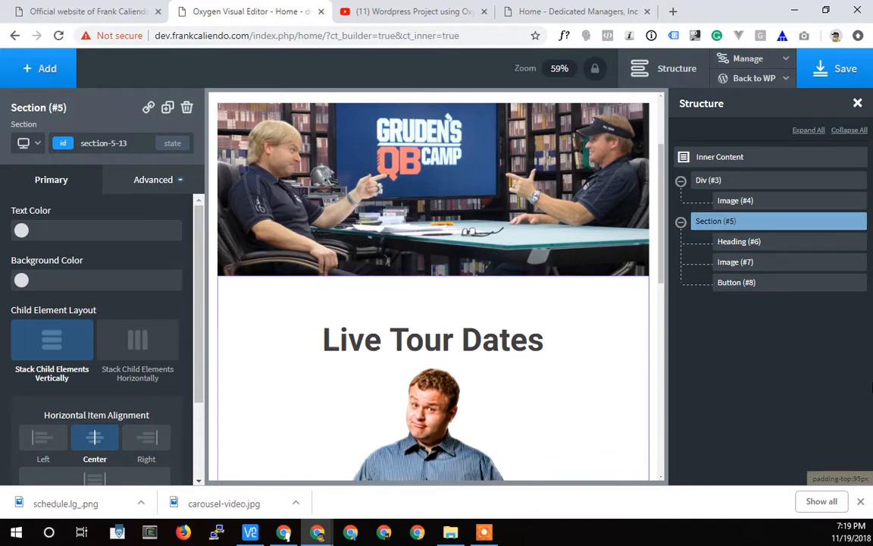
Review the rebuilt page down to its footer and examine the layout of the video sections on the live homepage.
scroll(385, 303, "up", 3)
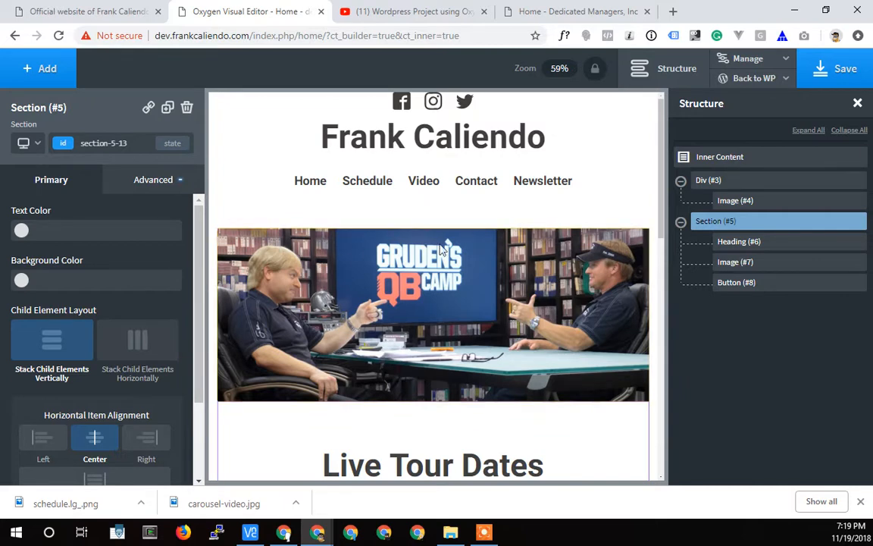
left_click(761, 163)
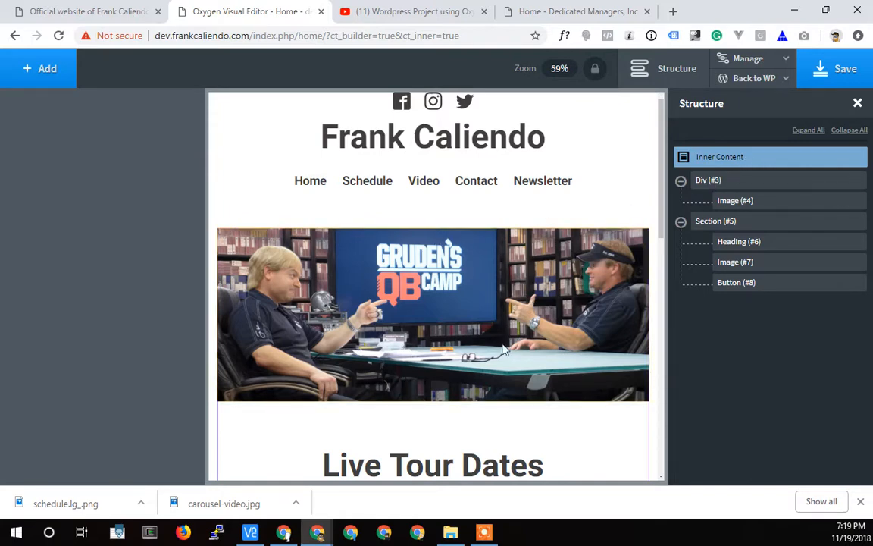
scroll(506, 352, "down", 3)
scroll(422, 293, "down", 5)
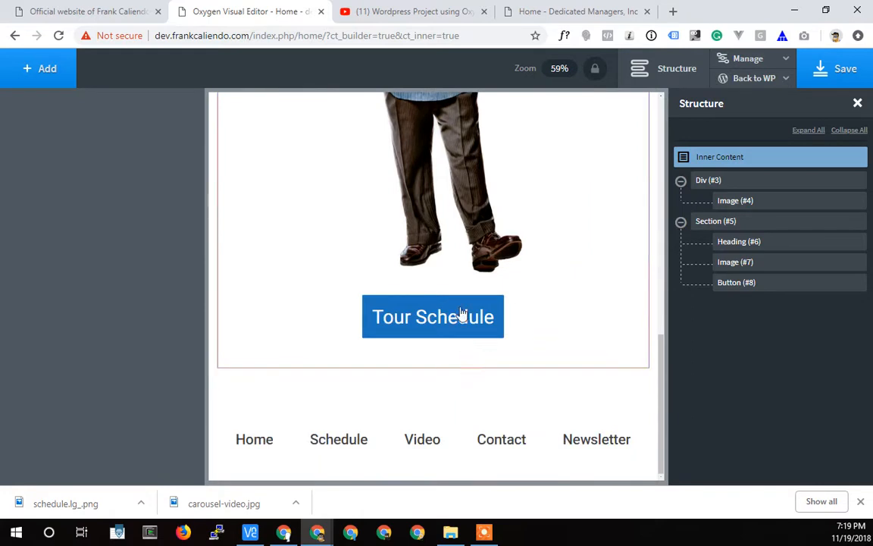
left_click(770, 222)
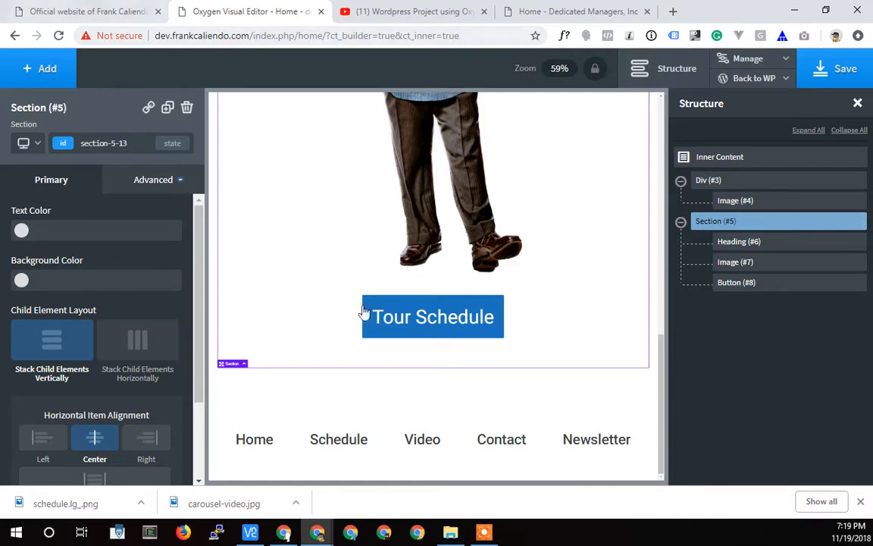
left_click(107, 11)
scroll(304, 294, "down", 3)
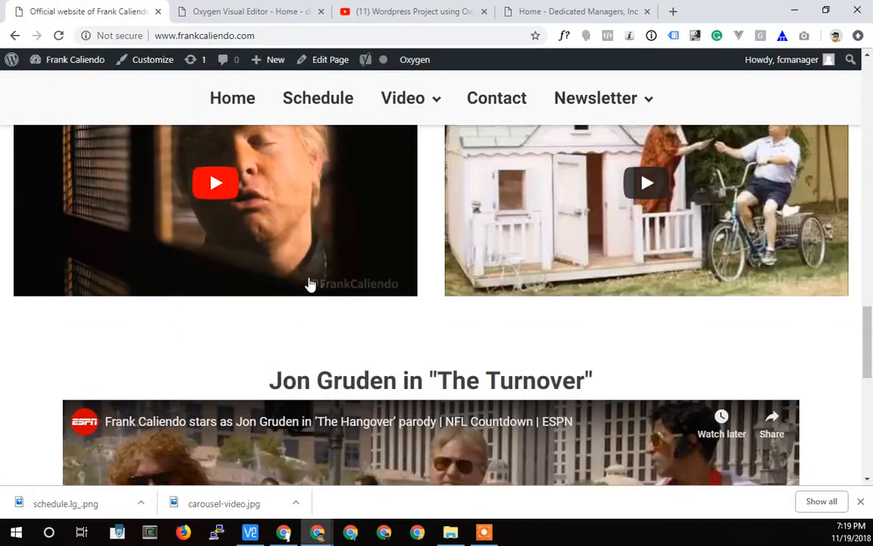
scroll(306, 283, "up", 2)
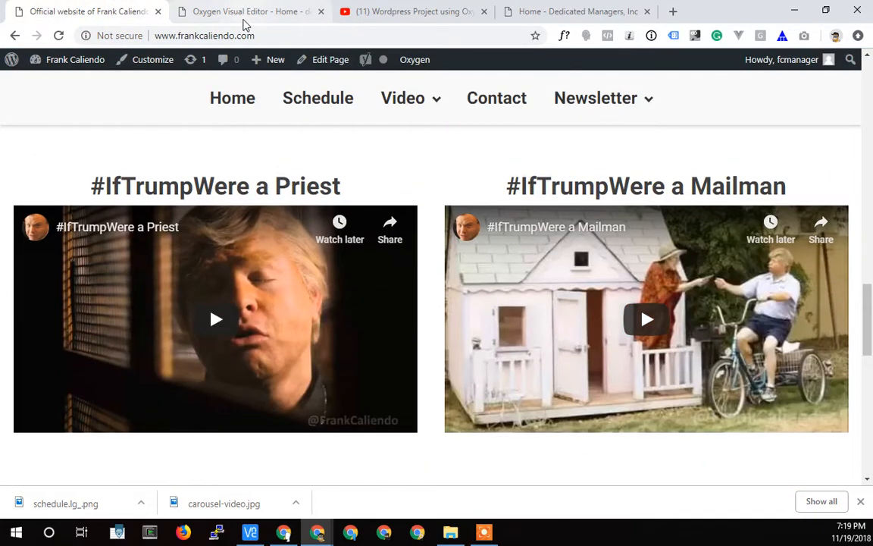
left_click(243, 19)
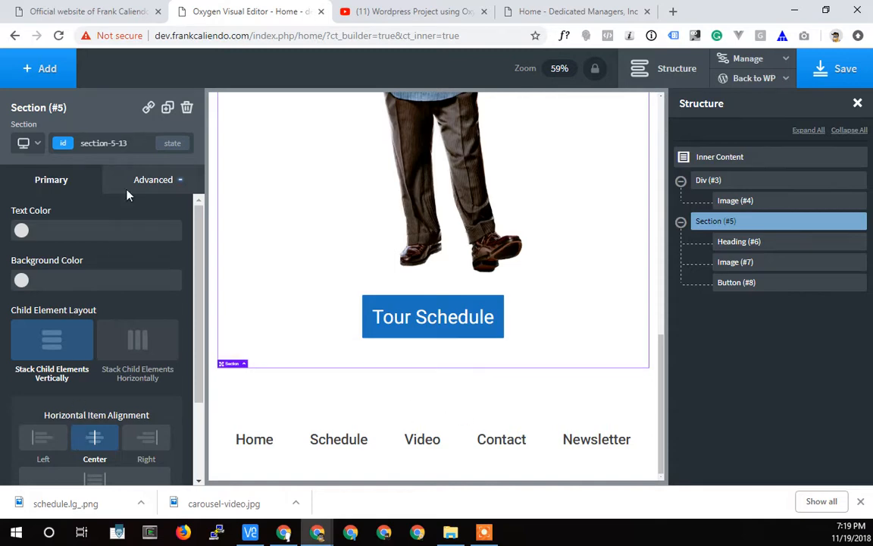
Add a Columns element with the 50 50 layout below the Tour Schedule button in the Section.
left_click(39, 61)
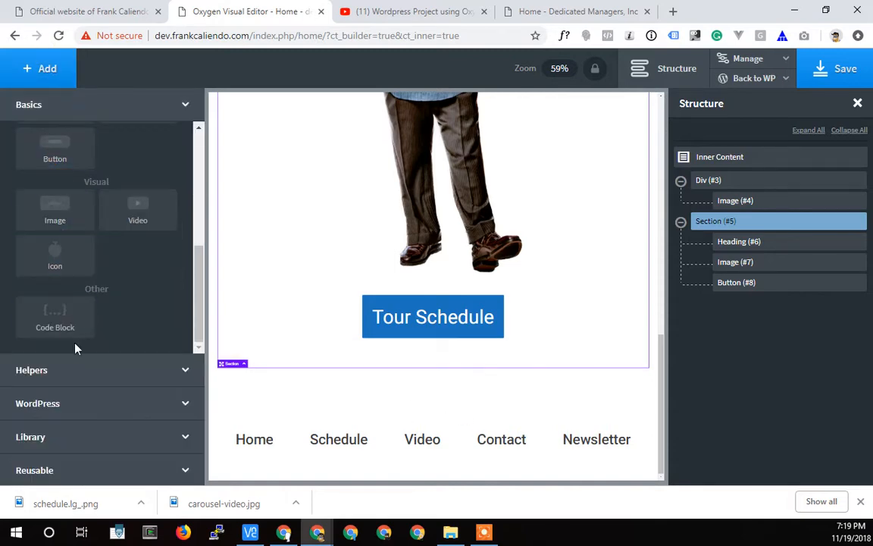
scroll(148, 331, "up", 5)
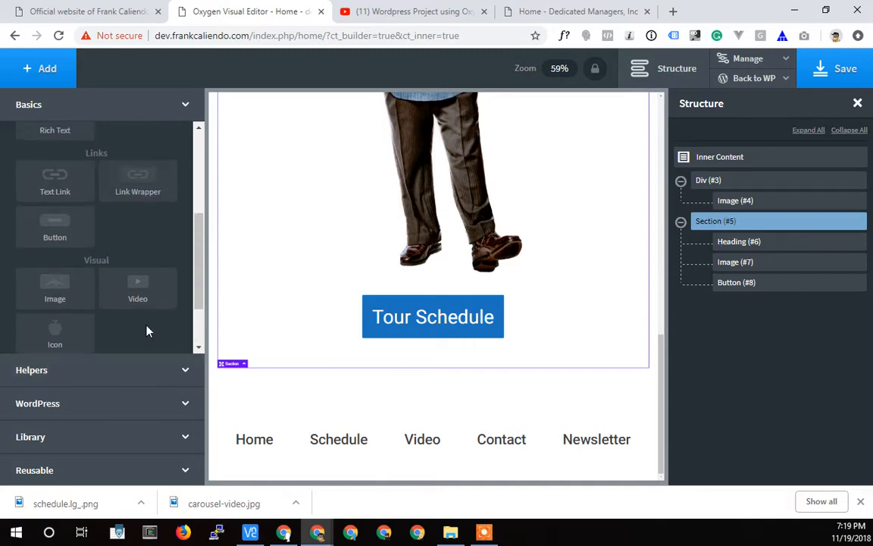
scroll(121, 279, "down", 3)
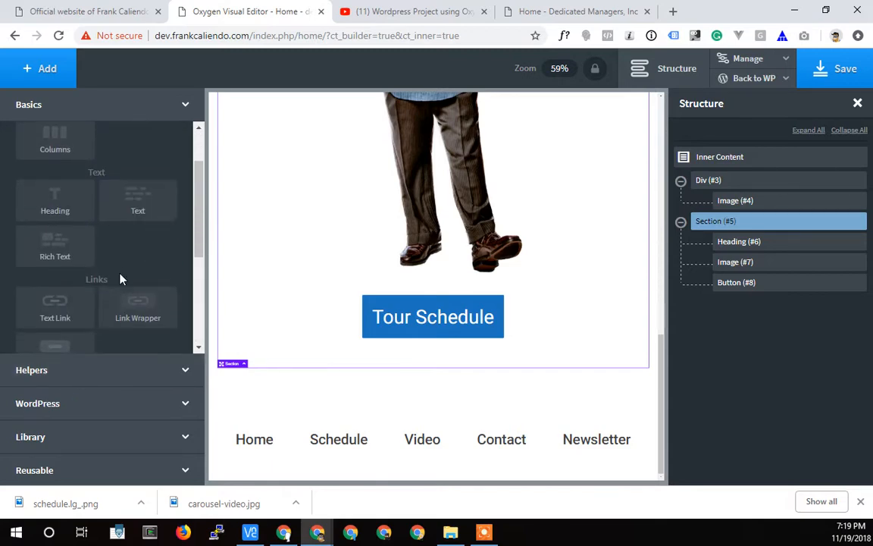
left_click(106, 372)
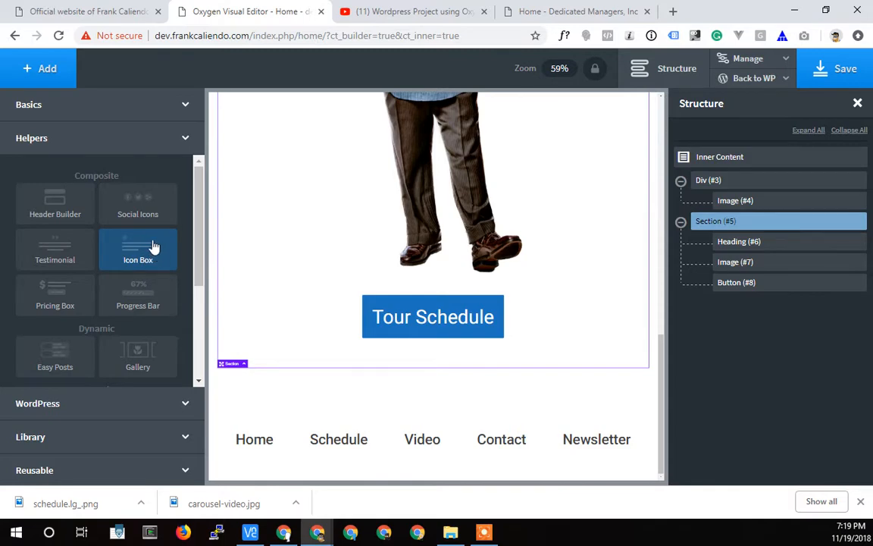
scroll(166, 278, "down", 5)
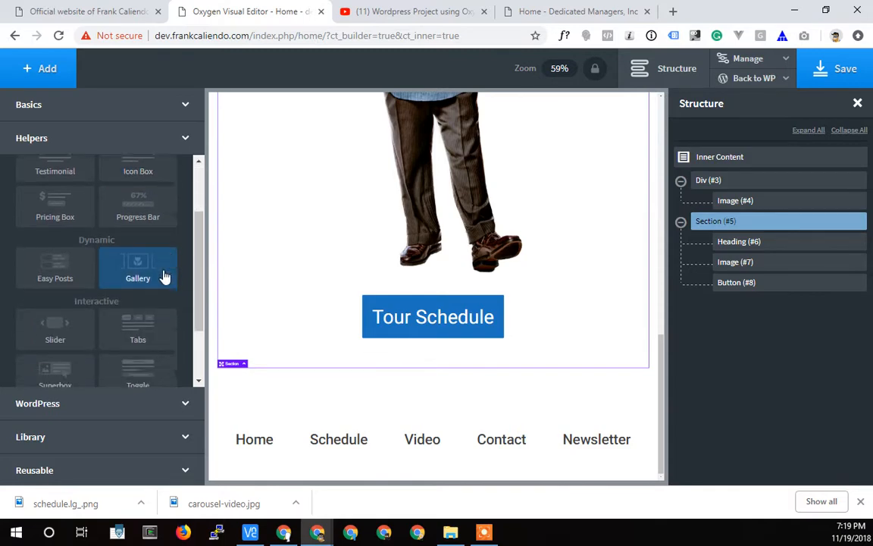
scroll(163, 276, "up", 2)
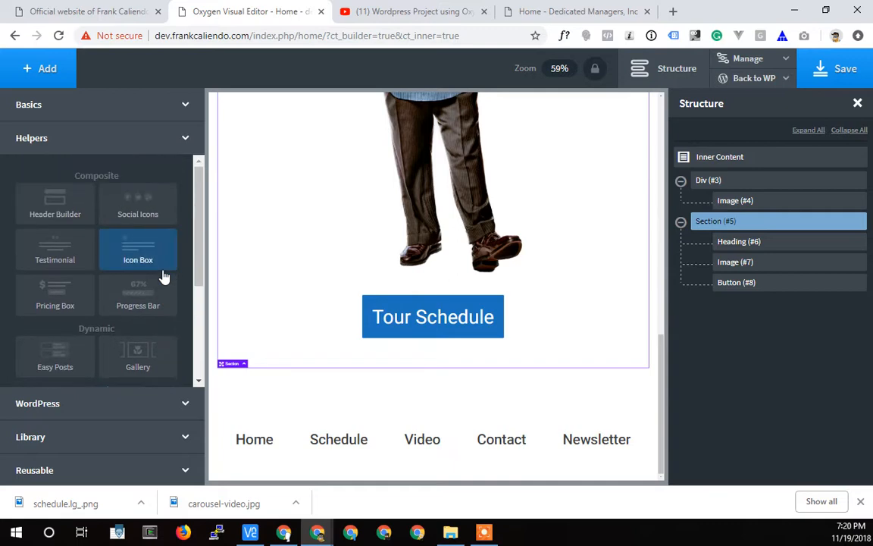
left_click(64, 106)
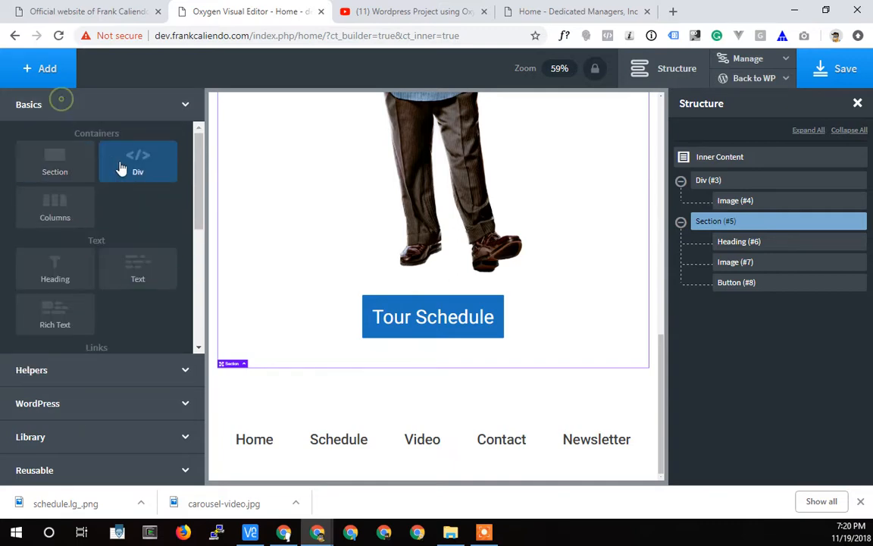
left_click(55, 208)
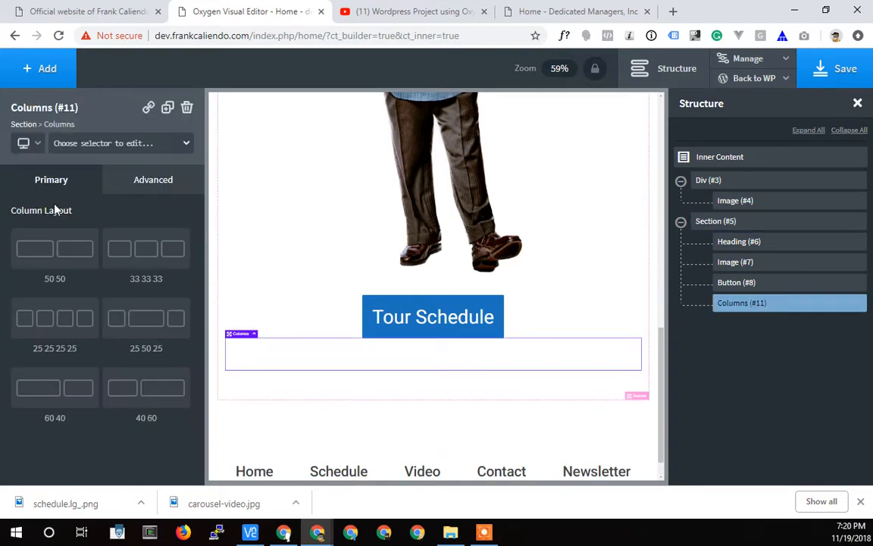
left_click(53, 254)
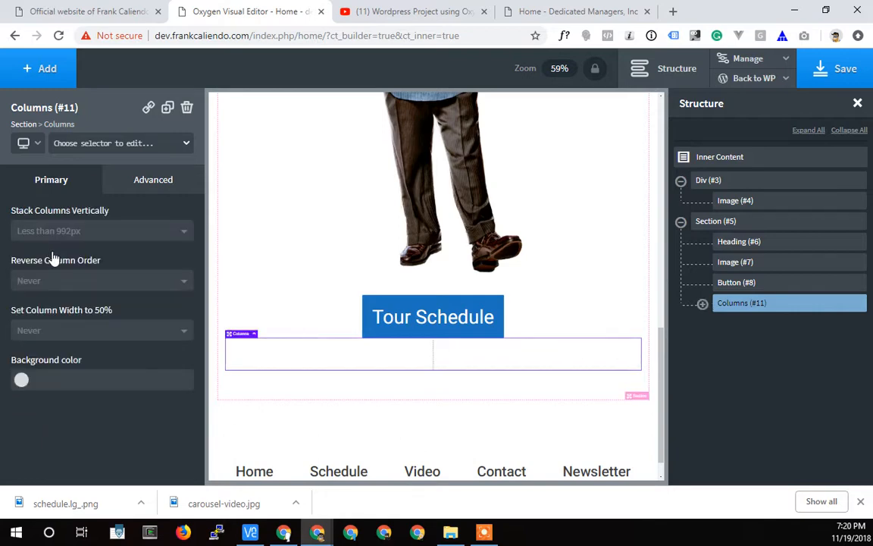
Add a Video element inside each of the two column Divs of the Columns element below the Tour Schedule button.
left_click(703, 304)
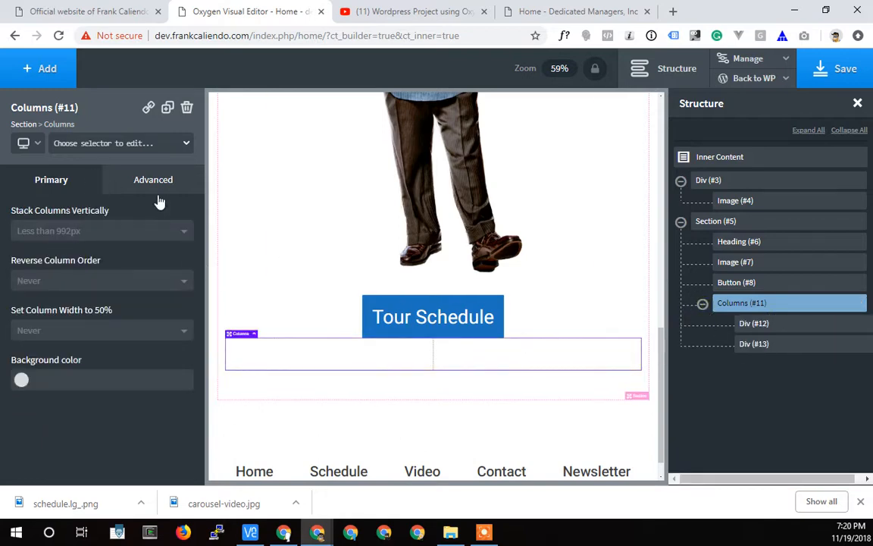
left_click(795, 327)
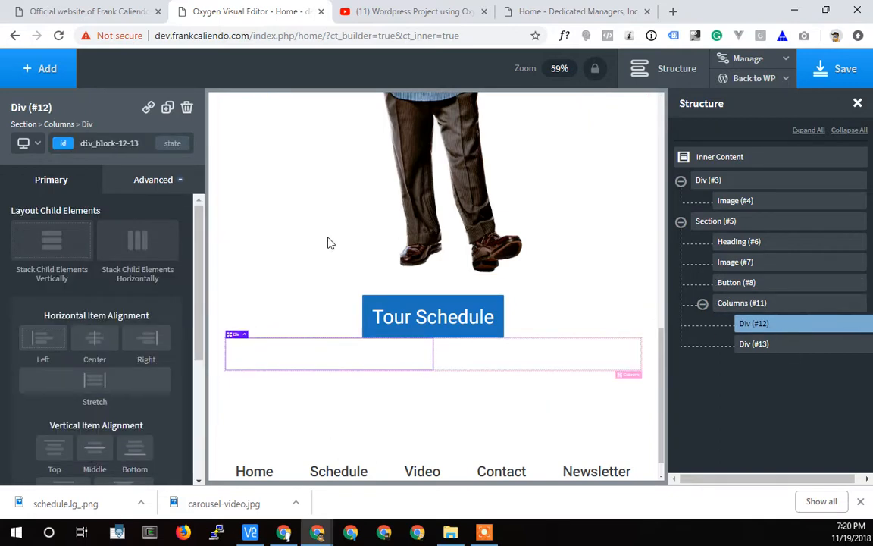
left_click(38, 68)
scroll(31, 314, "down", 5)
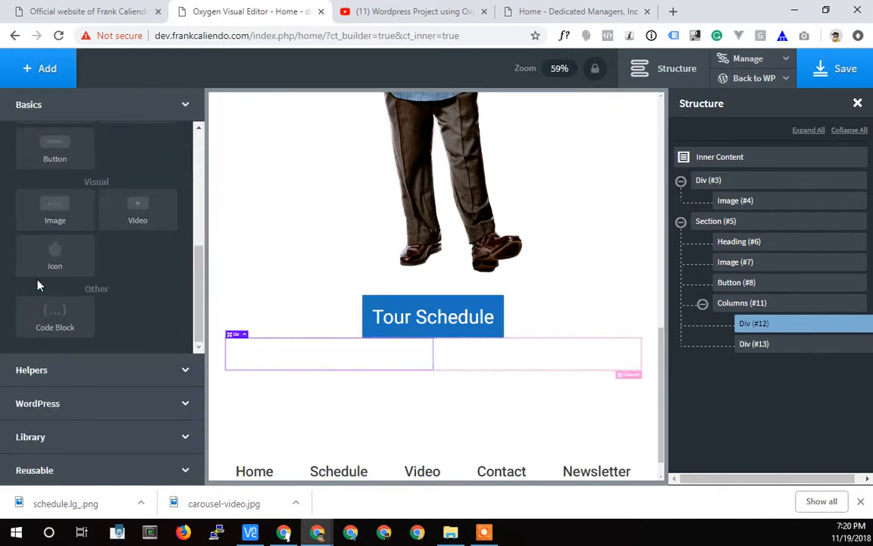
left_click(132, 216)
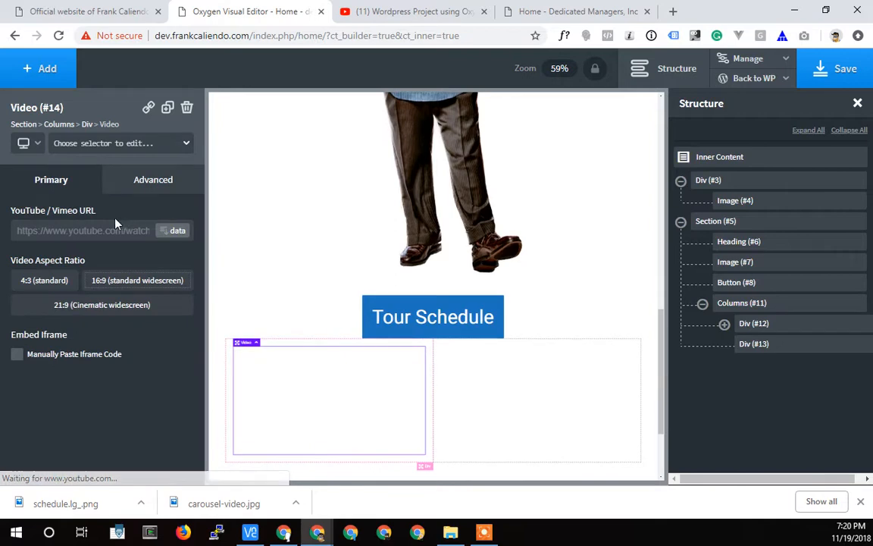
left_click(795, 347)
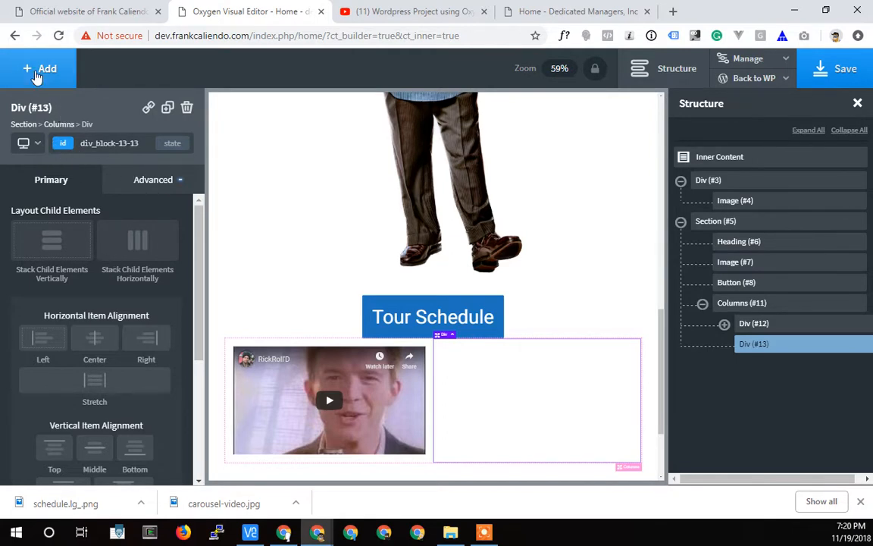
left_click(33, 74)
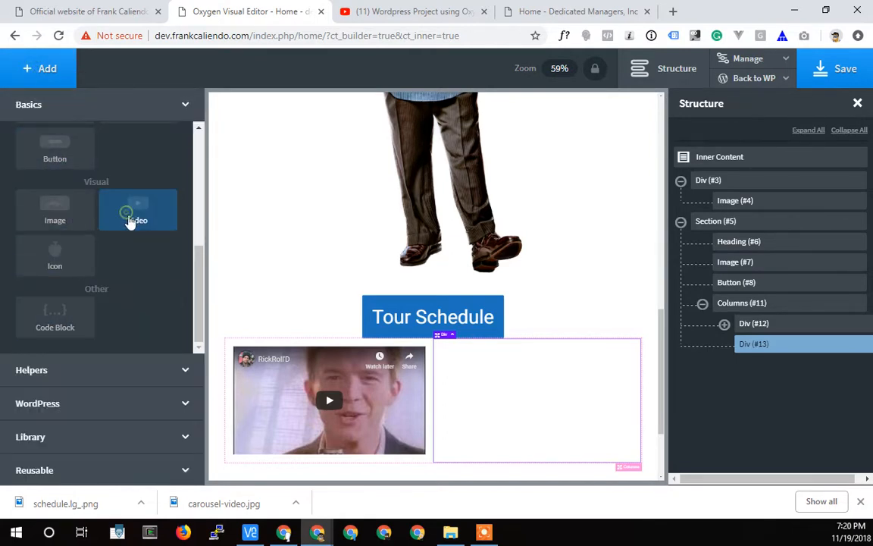
left_click(131, 219)
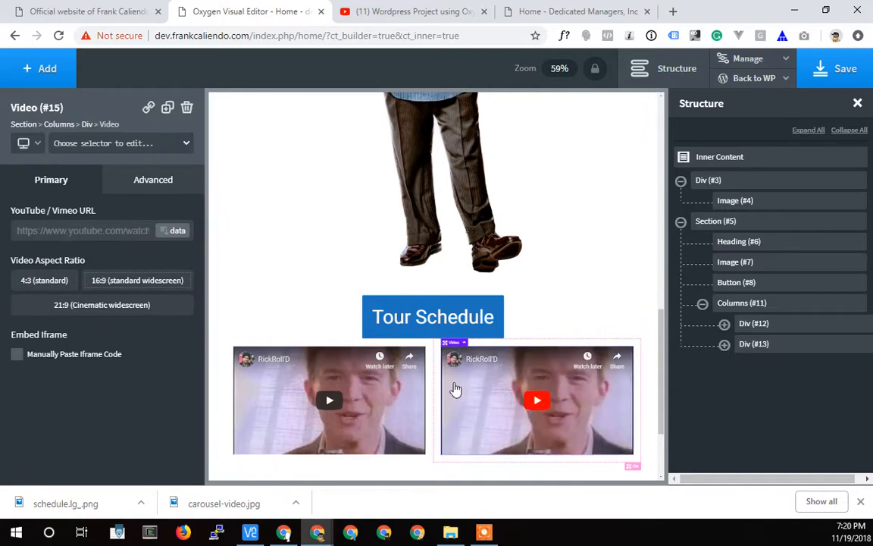
Copy the #IfTrumpWere a Priest YouTube link from the live homepage and set it as the URL of the second column's video.
left_click(85, 12)
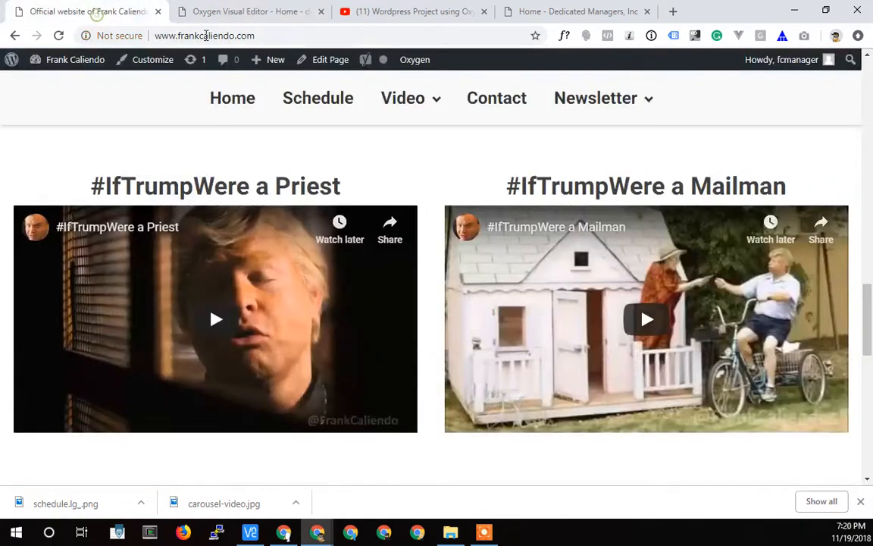
right_click(91, 224)
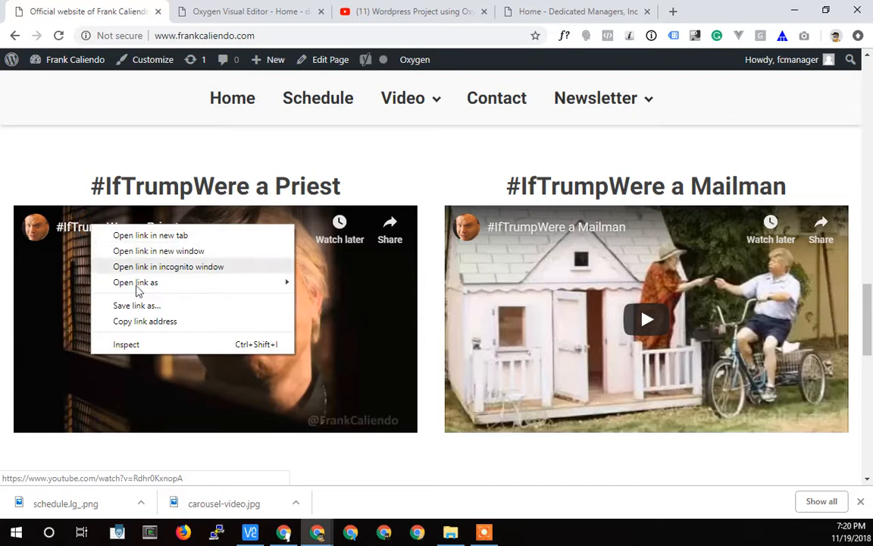
left_click(140, 321)
left_click(246, 10)
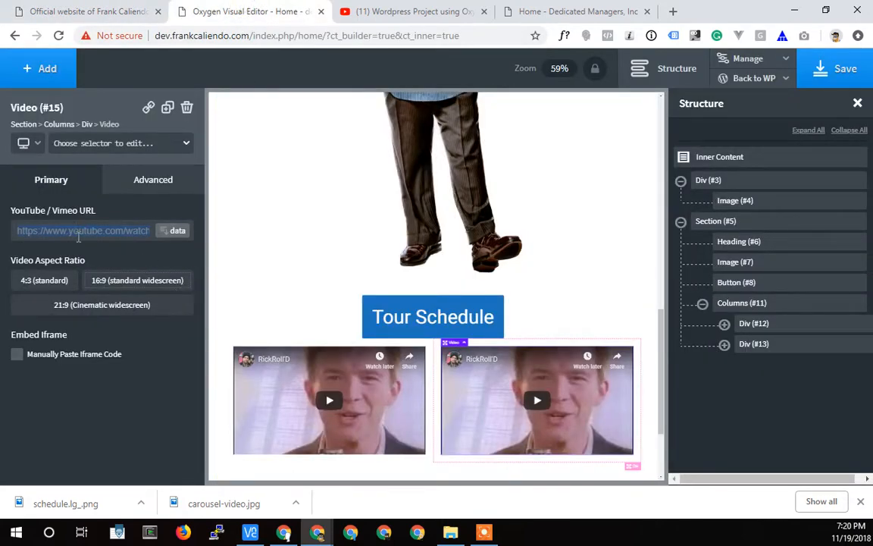
left_click(78, 236)
key("ctrl+v")
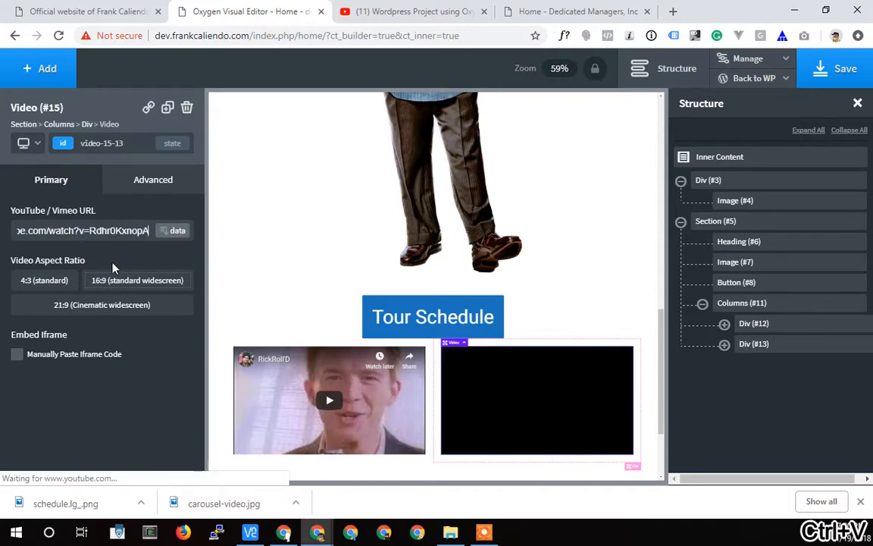
left_click(114, 258)
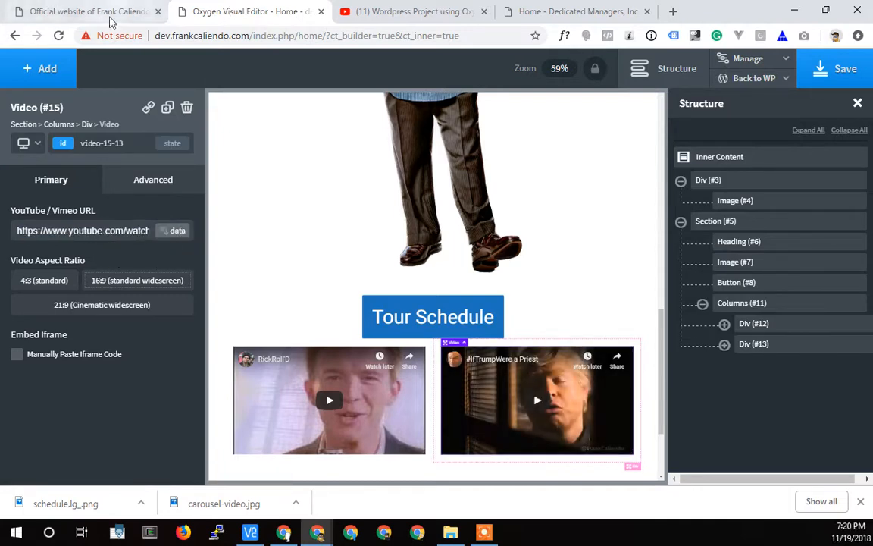
Copy the #IfTrumpWere a Mailman link from the live homepage and set it as the URL of the first column's video.
left_click(307, 395)
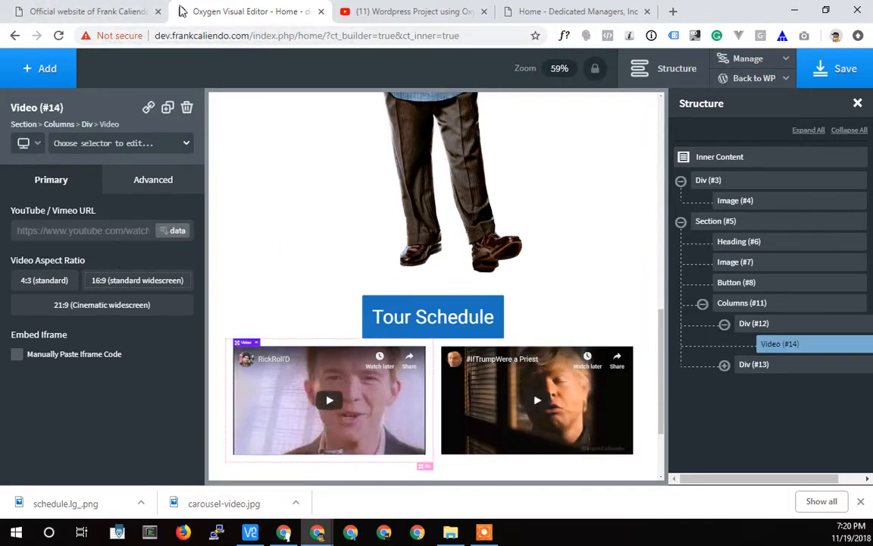
left_click(125, 12)
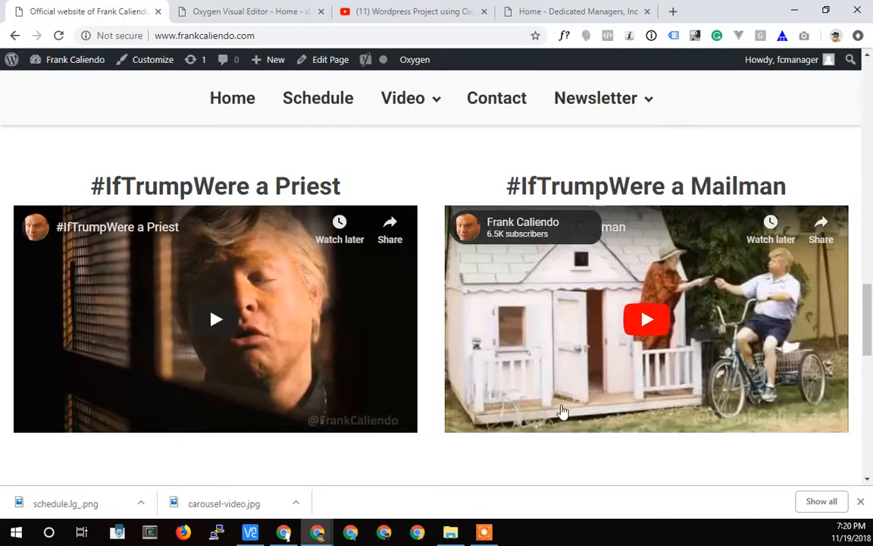
right_click(552, 225)
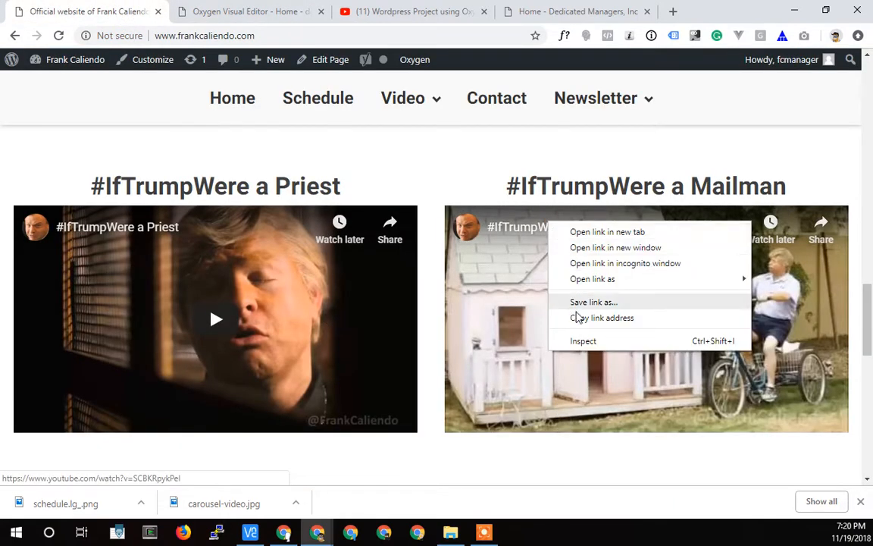
left_click(579, 317)
left_click(227, 11)
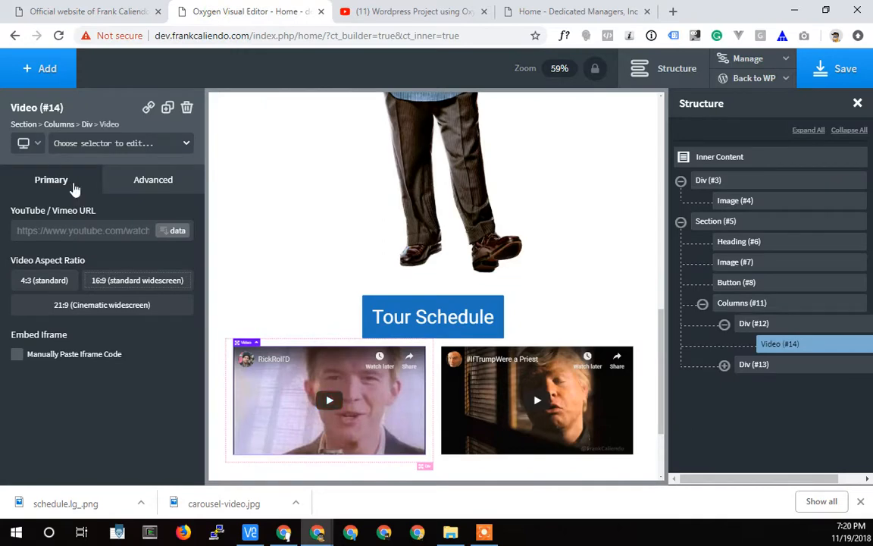
key("ctrl+v")
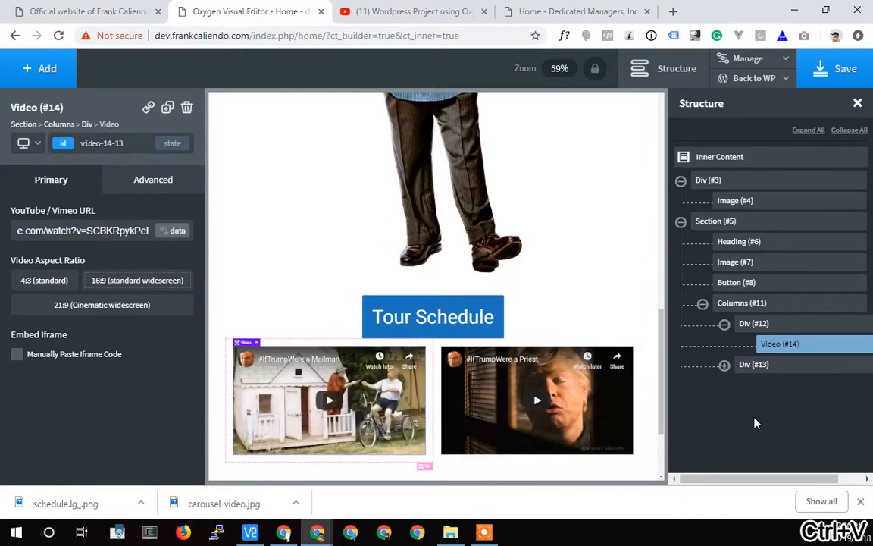
Swap the two Video elements in the structure so Priest sits in the first column Div and Mailman in the second.
left_click(724, 365)
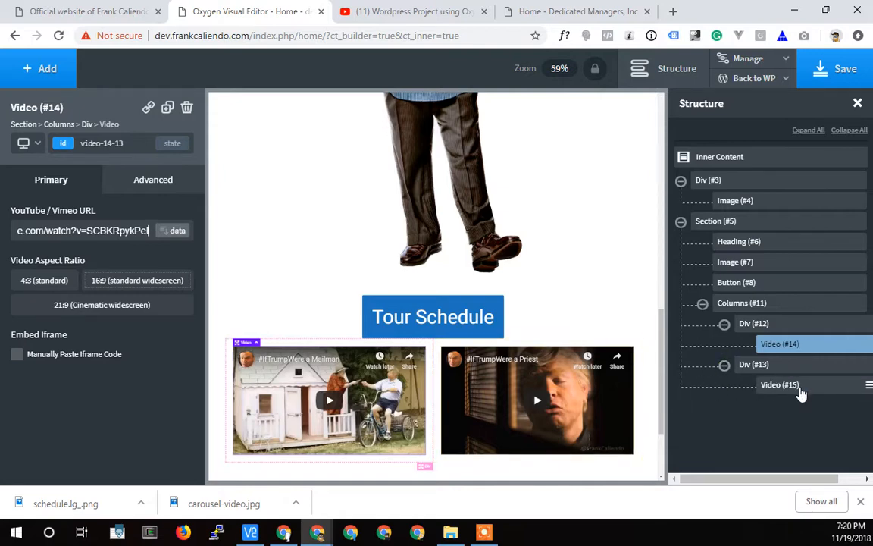
mouse_move(799, 388)
left_mouse_down()
mouse_move(810, 343)
mouse_move(809, 404)
left_mouse_up()
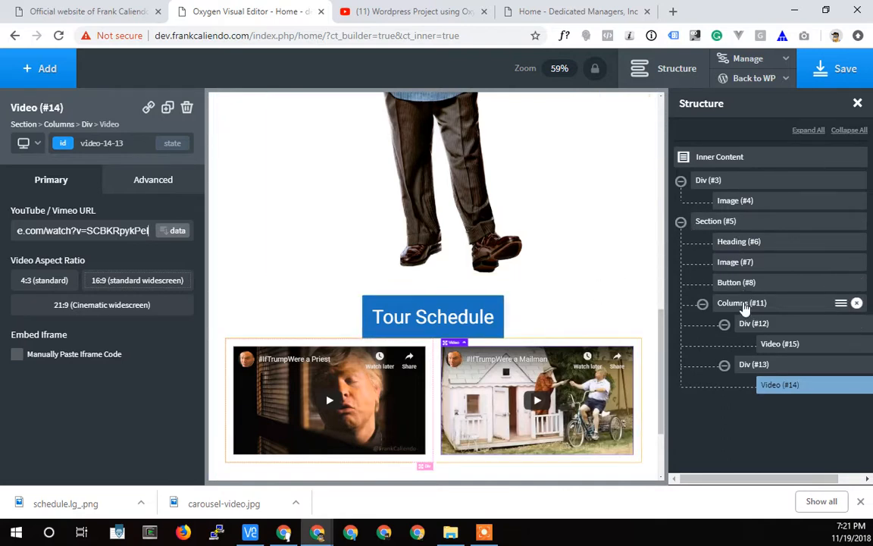
Move the Columns element out of the Section to the top level of the page structure, above Div (#3).
mouse_move(692, 312)
left_mouse_down()
mouse_move(656, 311)
mouse_move(692, 311)
mouse_move(685, 310)
left_mouse_up()
left_click_drag(756, 308, 682, 309)
left_click_drag(729, 306, 764, 176)
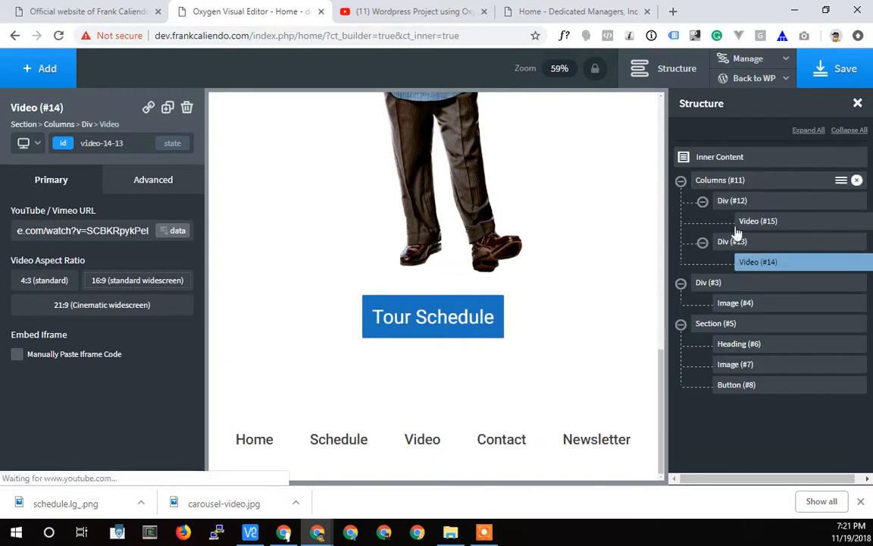
Collapse the Section and banner Div, and reorder the Columns element so it sits between Div (#3) and Section (#5).
left_click(680, 324)
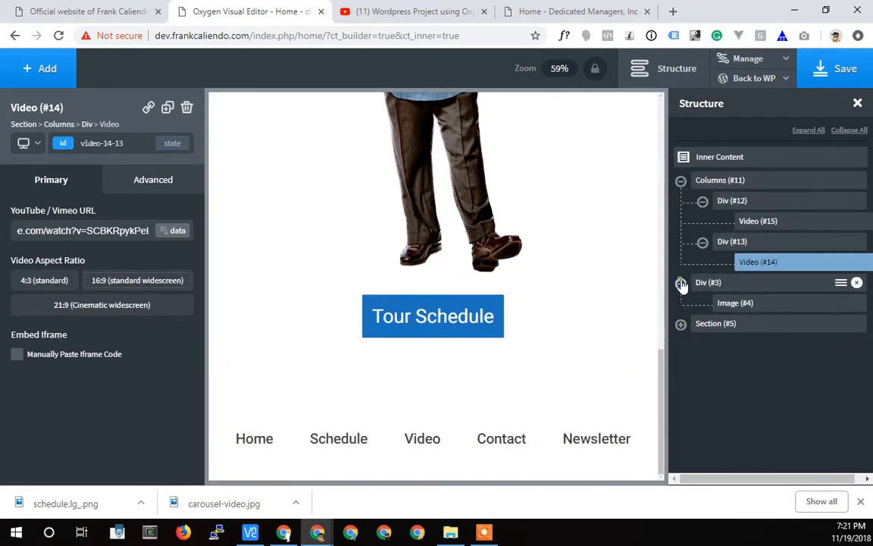
left_click(681, 283)
left_click_drag(702, 210, 693, 333)
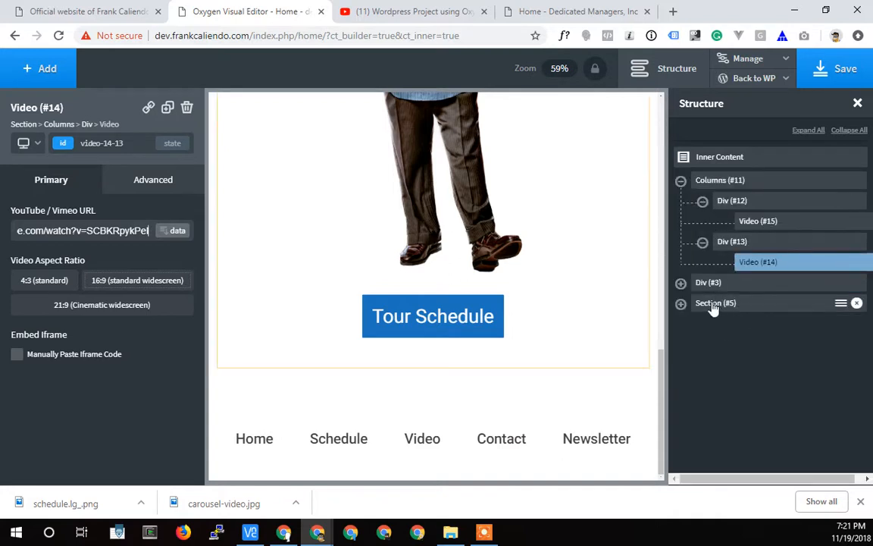
mouse_move(711, 200)
left_mouse_down()
mouse_move(729, 168)
mouse_move(721, 197)
left_mouse_up()
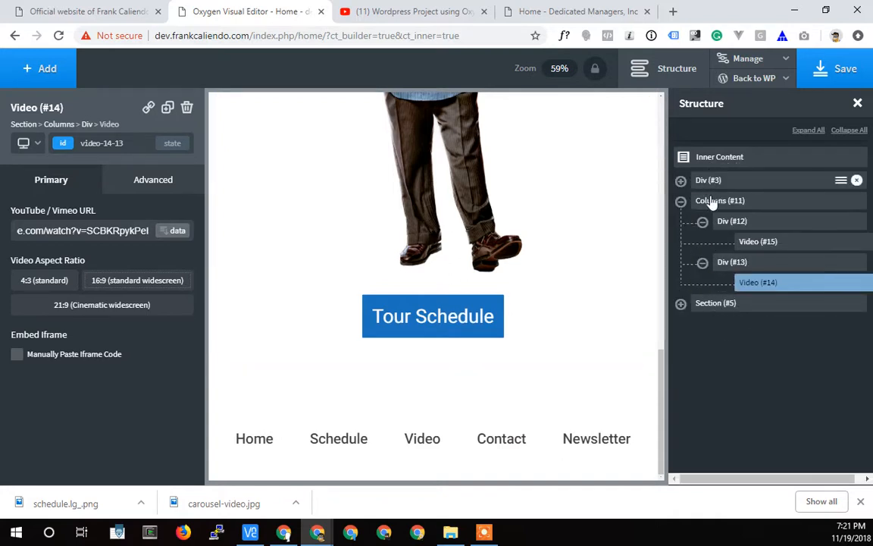
Try to move the Live Tour Dates Section above the expanded Columns element in the structure.
left_click_drag(713, 303, 686, 159)
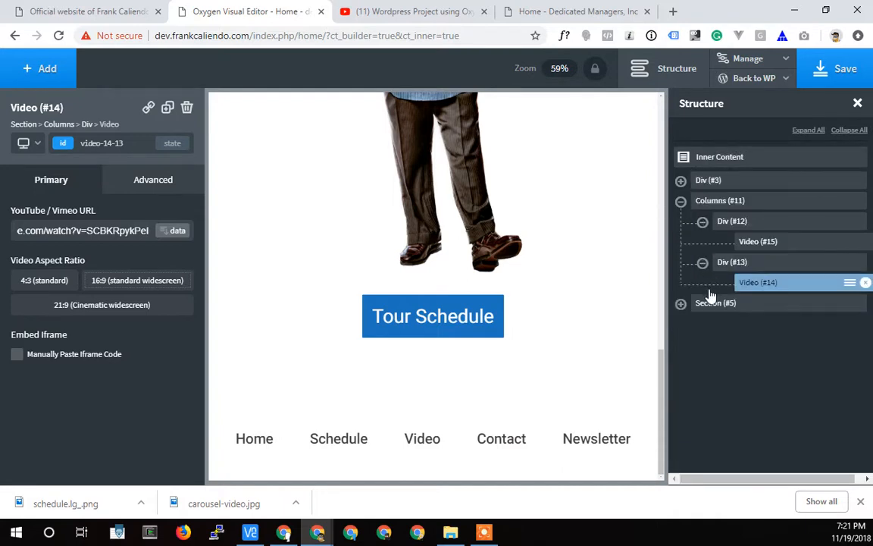
left_click_drag(702, 239, 694, 195)
left_click_drag(720, 309, 702, 197)
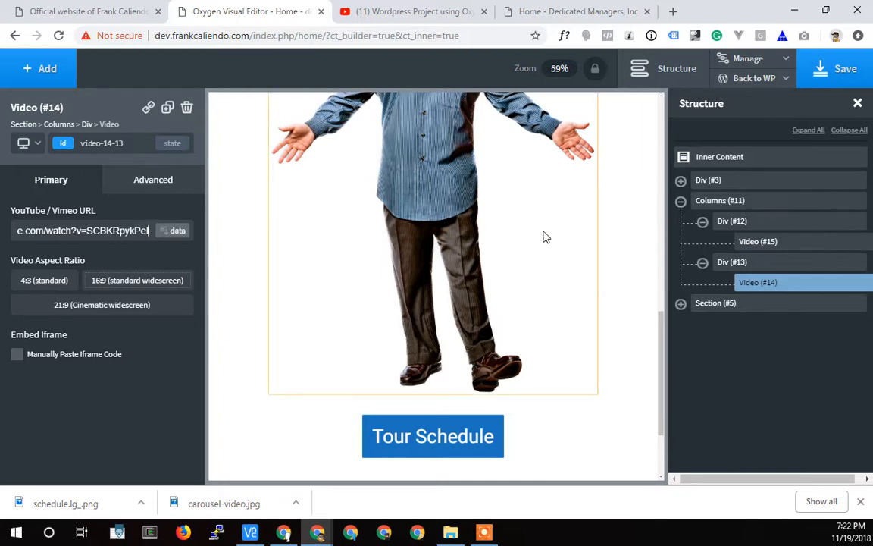
Collapse the Columns element and move the Live Tour Dates Section above it, directly after the banner Div.
scroll(536, 311, "up", 5)
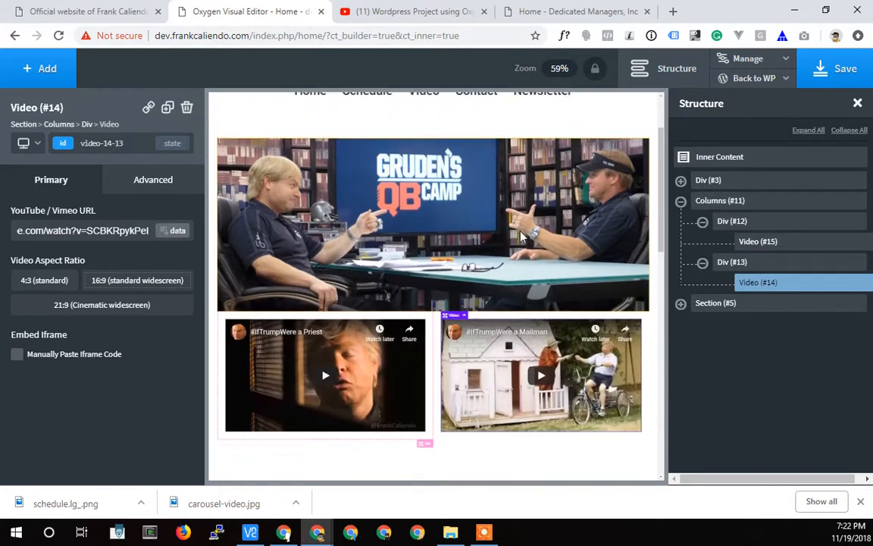
scroll(521, 238, "up", 2)
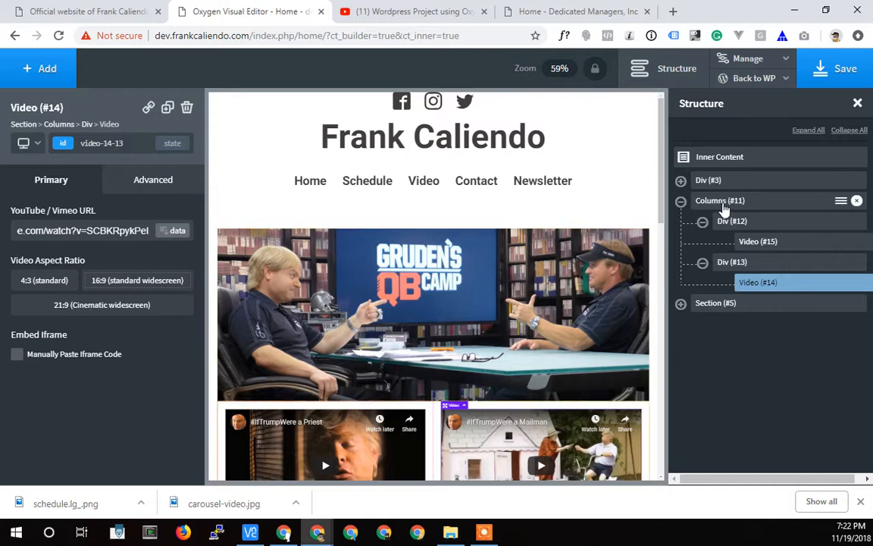
left_click(681, 181)
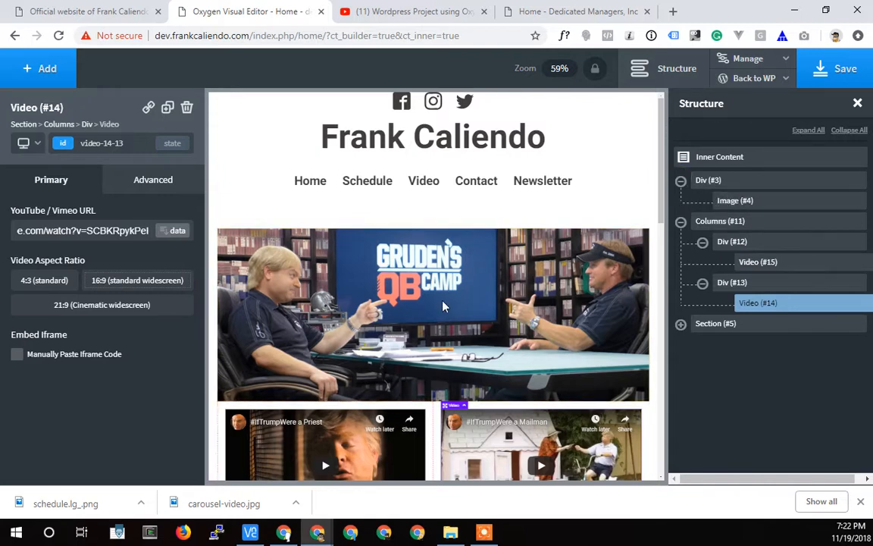
scroll(421, 307, "down", 2)
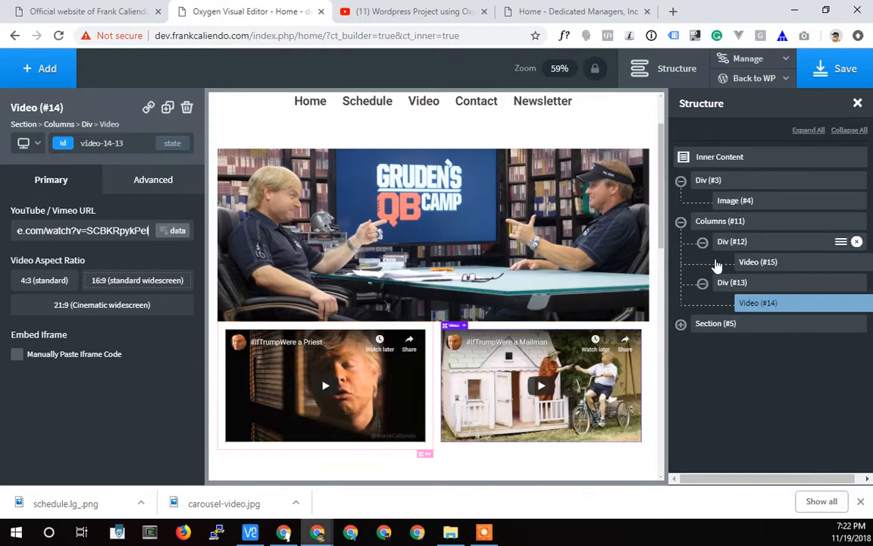
scroll(610, 348, "down", 3)
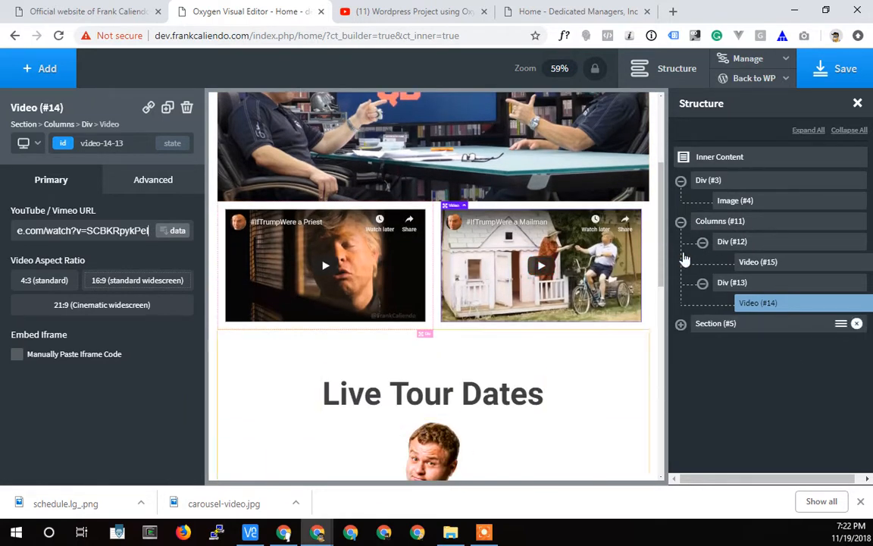
scroll(637, 288, "up", 1)
left_click(681, 221)
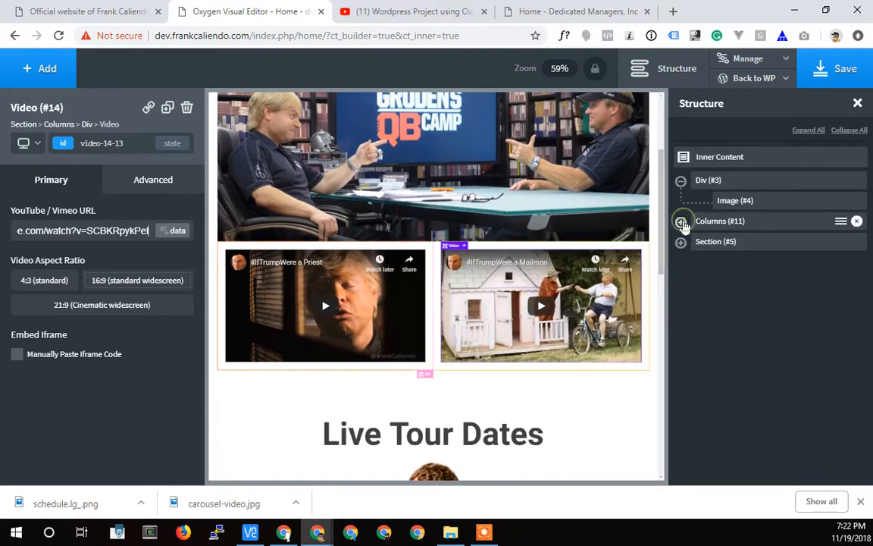
left_click_drag(710, 243, 707, 220)
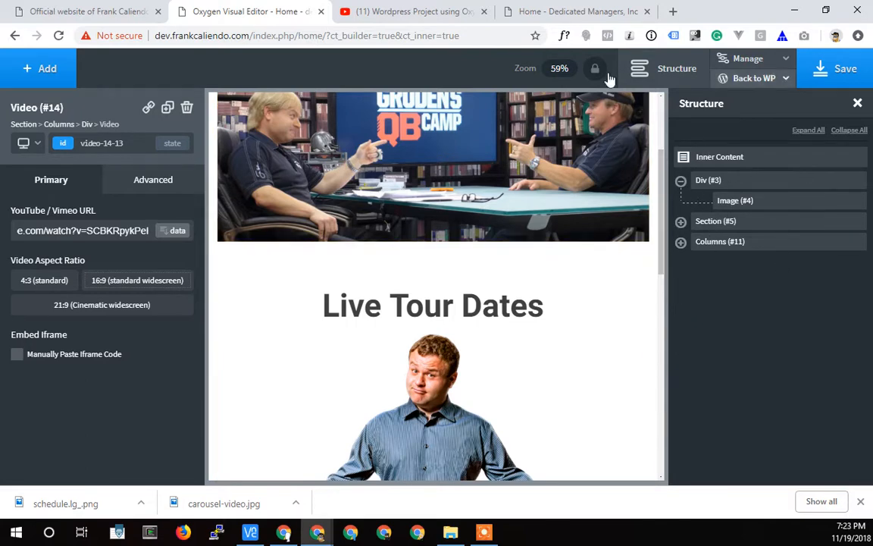
Review the page from the header to the footer to check the order of the banner, Live Tour Dates and video columns.
scroll(467, 362, "up", 2)
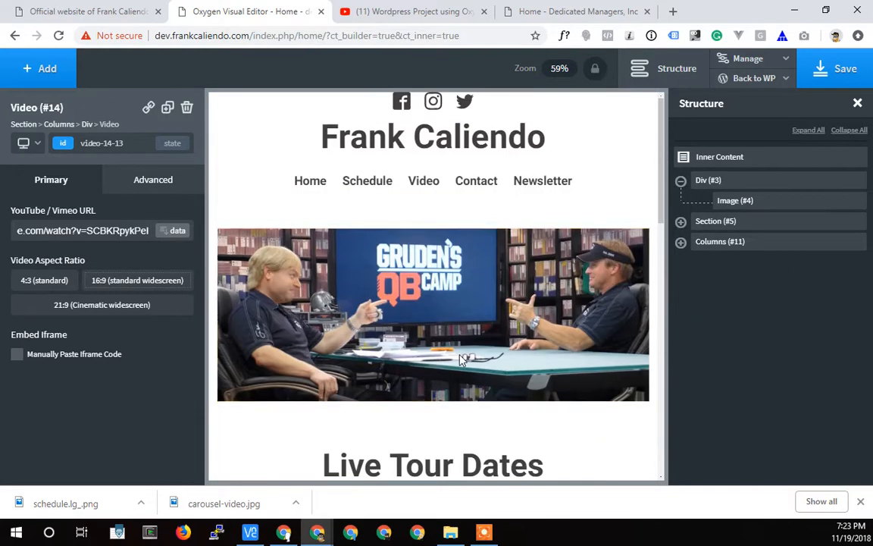
scroll(462, 362, "down", 5)
scroll(461, 361, "down", 5)
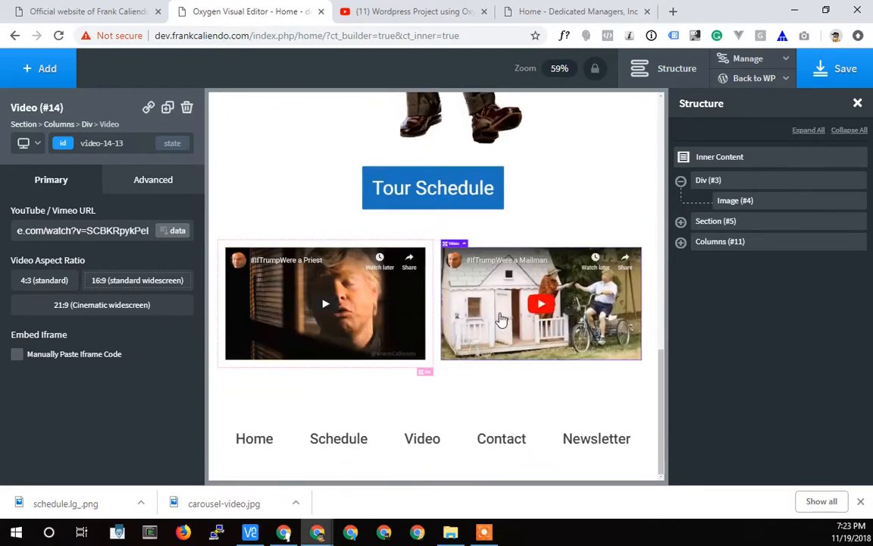
scroll(317, 216, "up", 3)
scroll(439, 273, "up", 3)
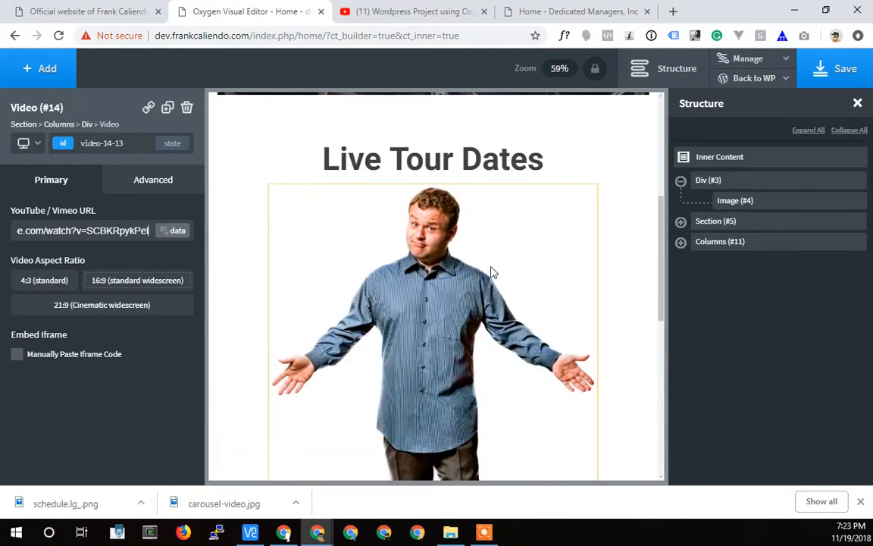
Slightly reduce the Live Tour Dates Section's top padding and increase its bottom padding above the video columns.
scroll(491, 271, "up", 4)
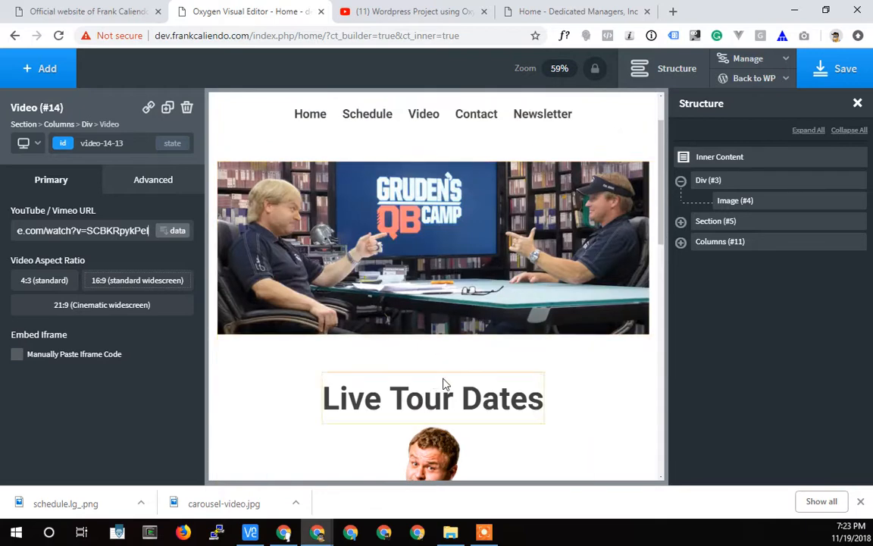
left_click(352, 471)
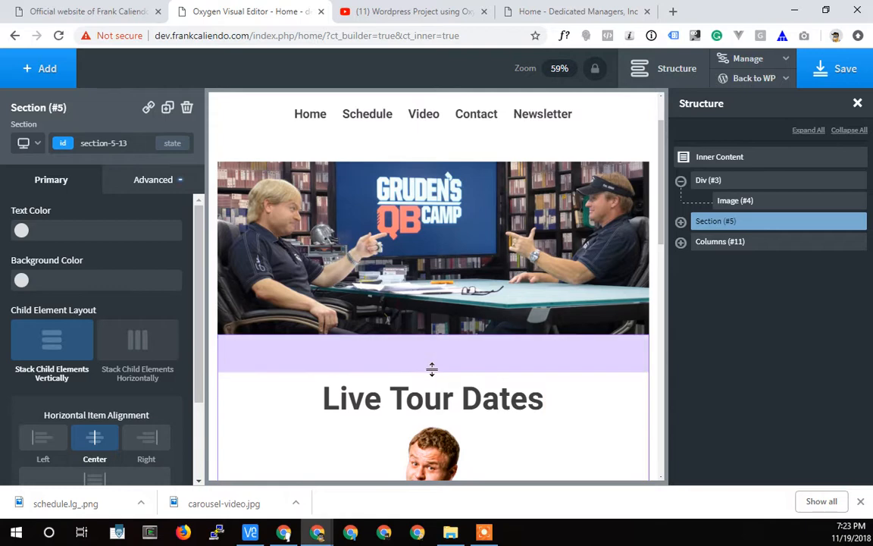
mouse_move(432, 370)
left_mouse_down()
mouse_move(433, 361)
mouse_move(433, 379)
mouse_move(434, 362)
left_mouse_up()
scroll(580, 318, "down", 9)
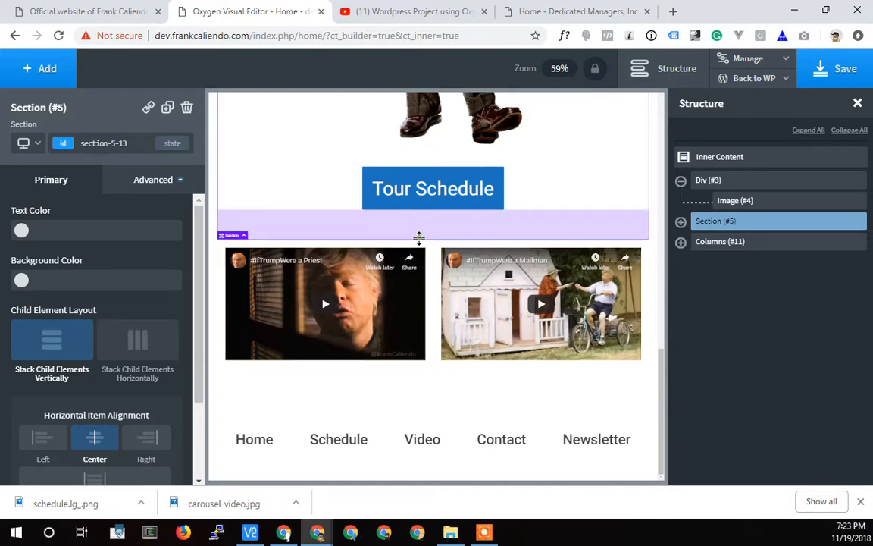
left_click_drag(419, 238, 416, 255)
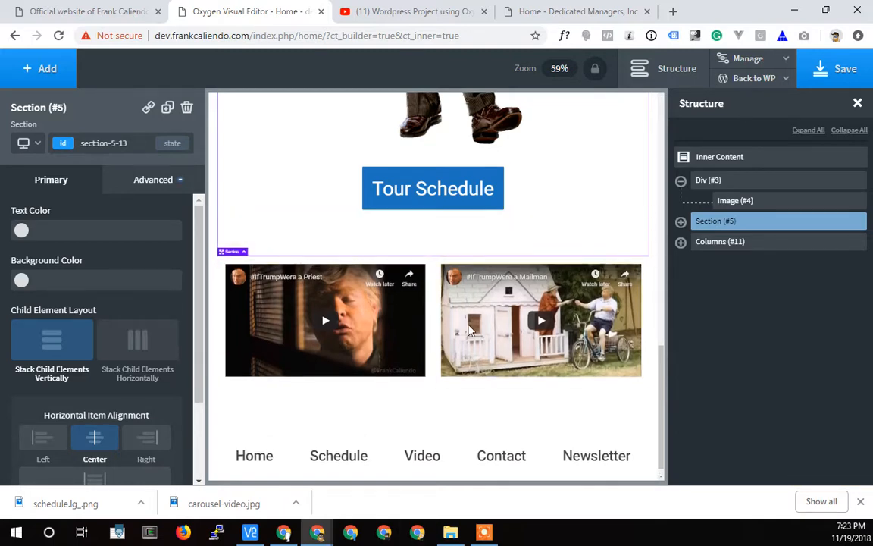
scroll(470, 330, "down", 1)
Check what follows the two-column videos on the live homepage and add a new Section after the Columns element.
left_click(99, 11)
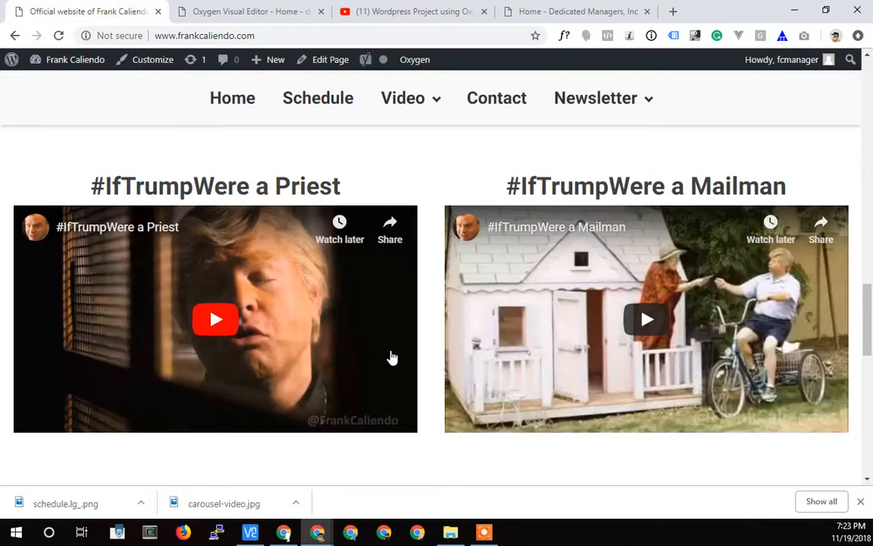
scroll(390, 355, "down", 8)
scroll(324, 306, "up", 3)
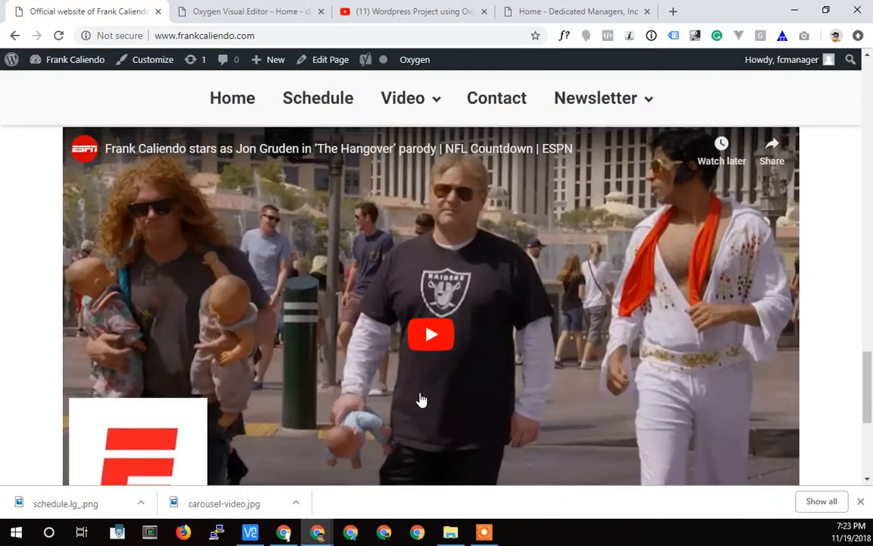
left_click(242, 21)
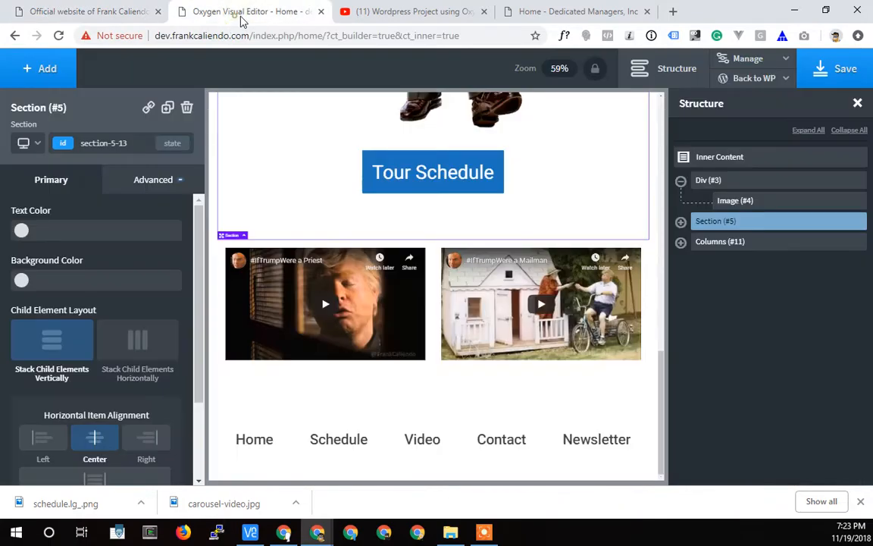
left_click(681, 242)
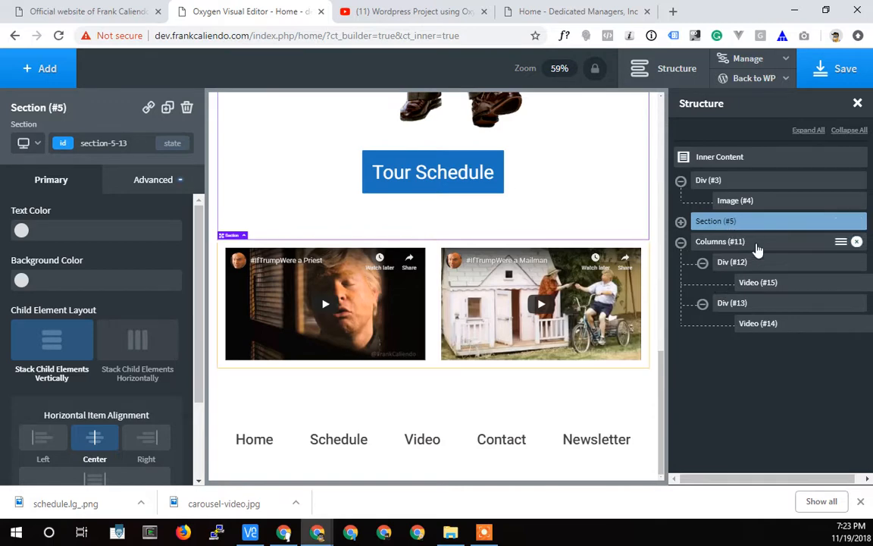
left_click(754, 243)
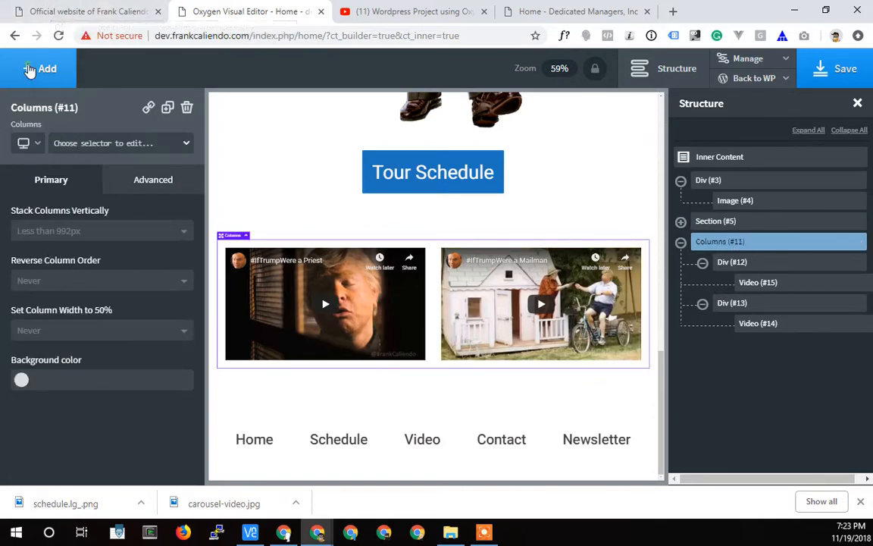
left_click(40, 69)
scroll(64, 228, "up", 5)
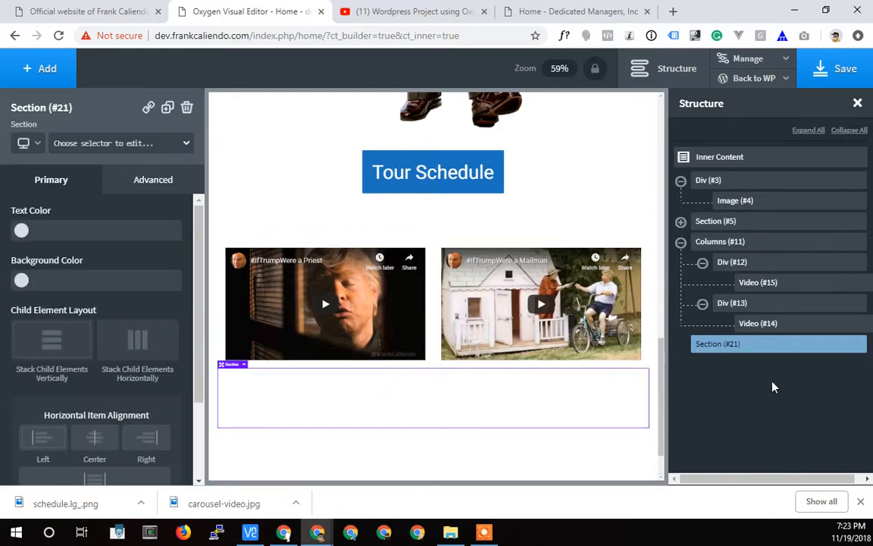
Add a Video element inside the new Section below the two-column videos.
left_click(38, 75)
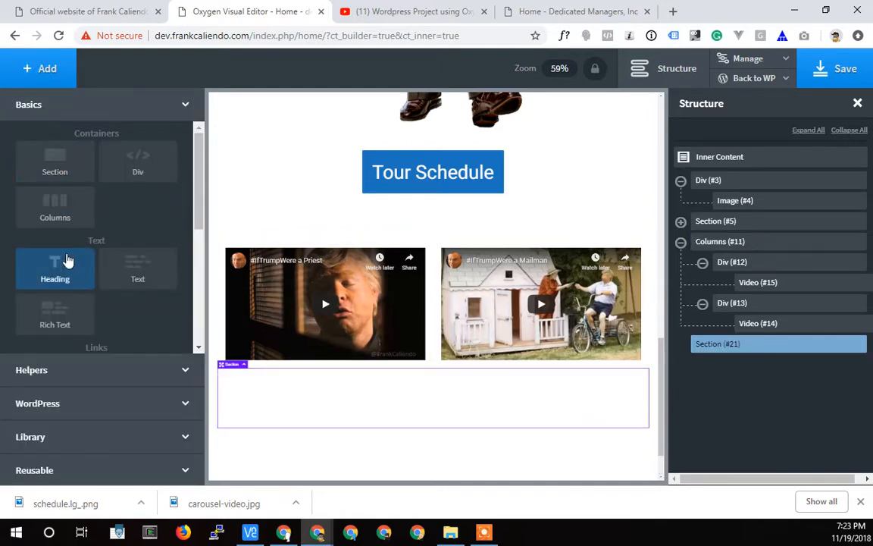
scroll(129, 306, "down", 3)
left_click(133, 284)
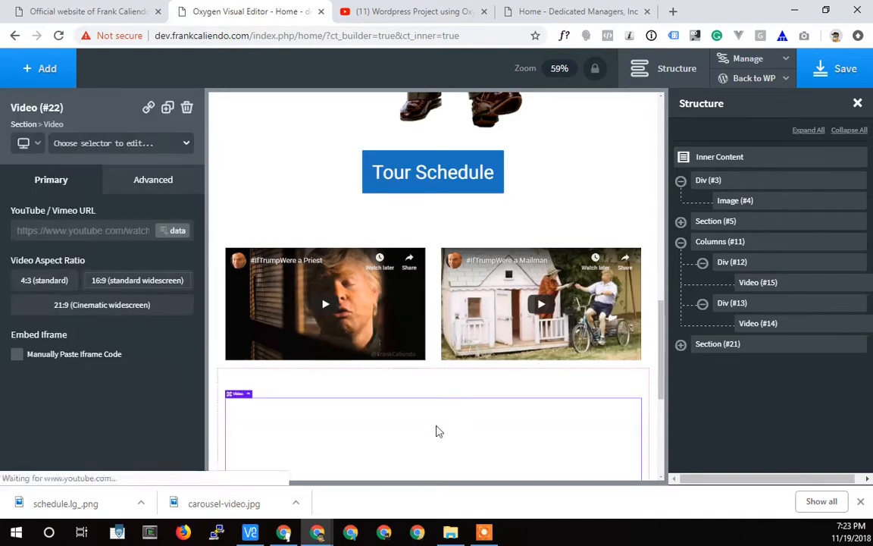
Copy the URL of the ESPN 'The Hangover' parody video from the live site and set it as the new Video element's YouTube URL.
left_click(89, 11)
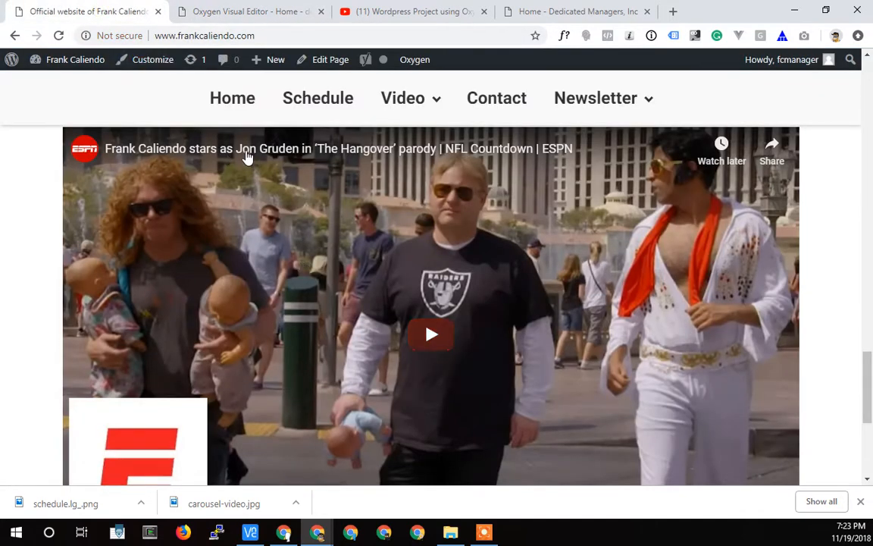
right_click(248, 156)
left_click(282, 247)
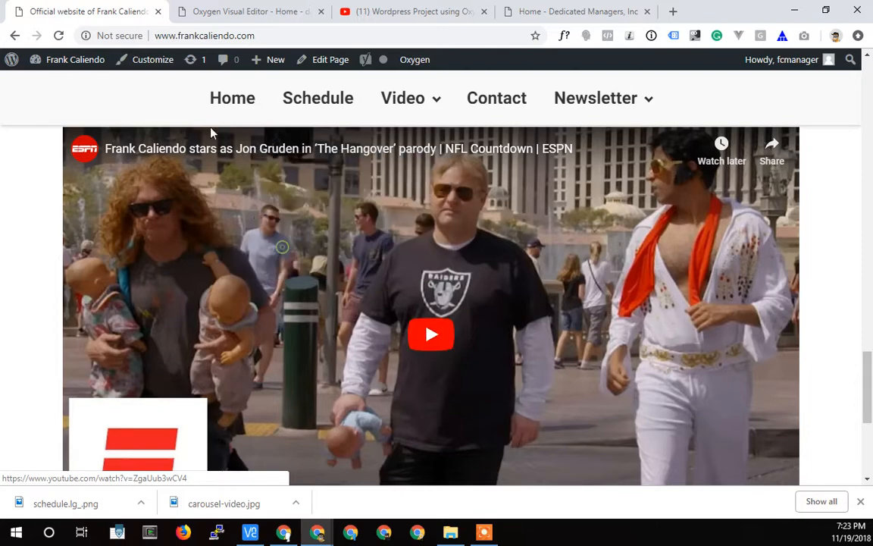
left_click(224, 12)
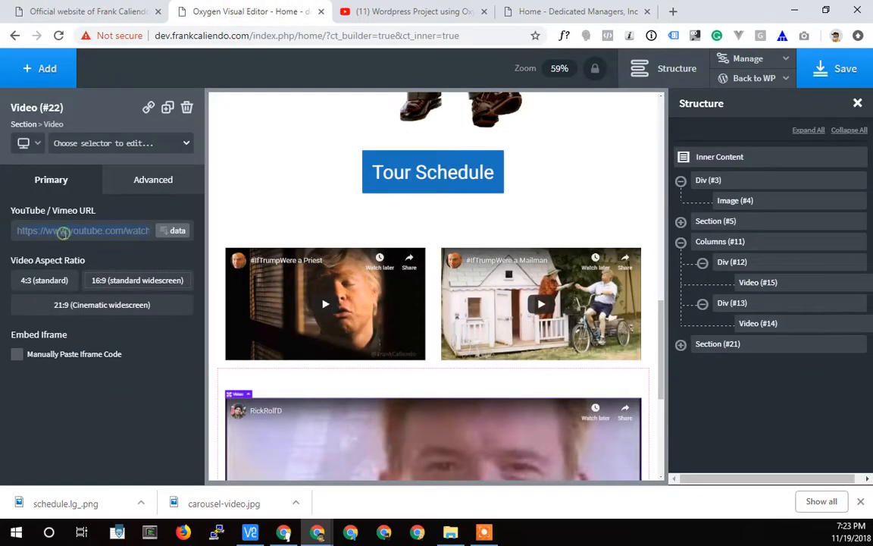
left_click(84, 231)
key("ctrl+v")
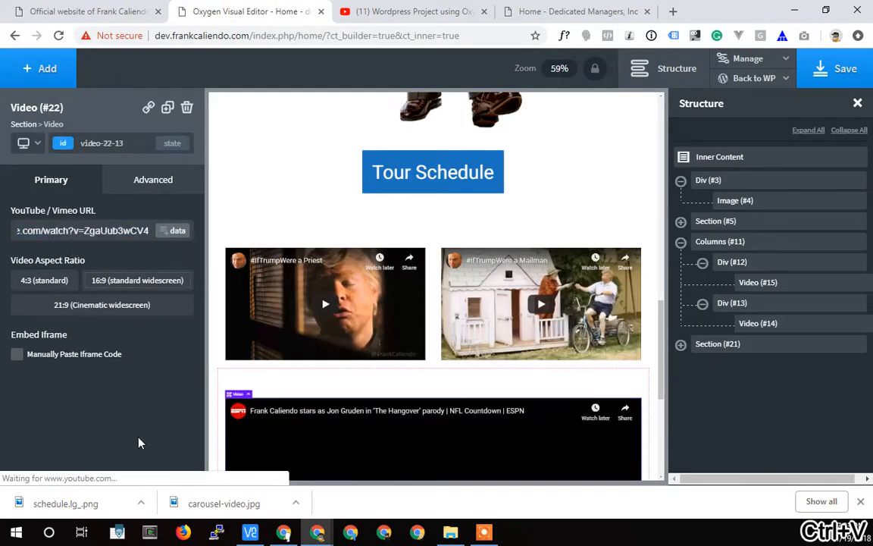
scroll(385, 334, "down", 2)
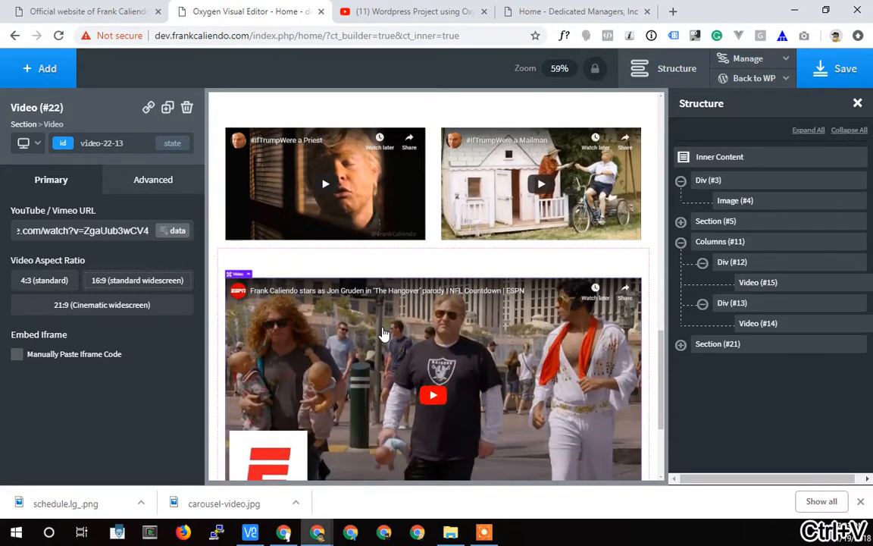
scroll(385, 333, "down", 2)
scroll(388, 336, "down", 2)
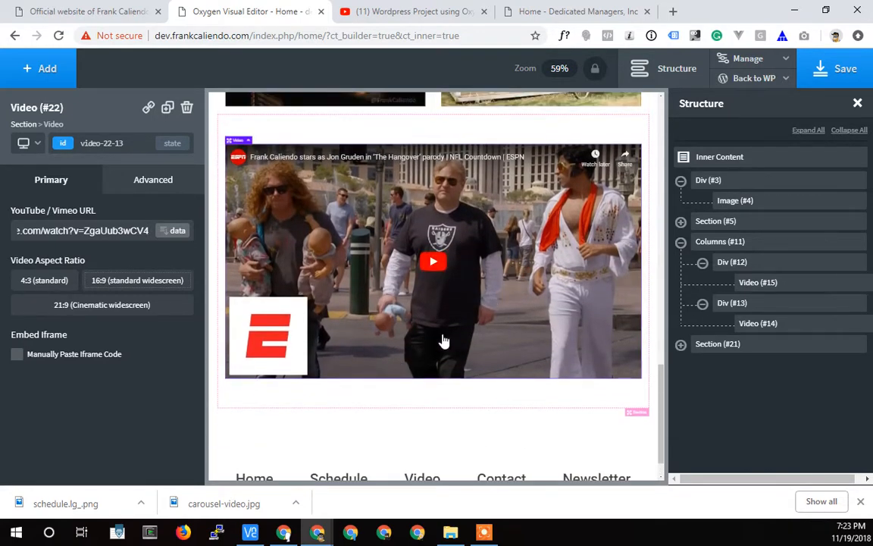
Add a Button below the ESPN video and stack the child elements of its Section vertically.
left_click(680, 344)
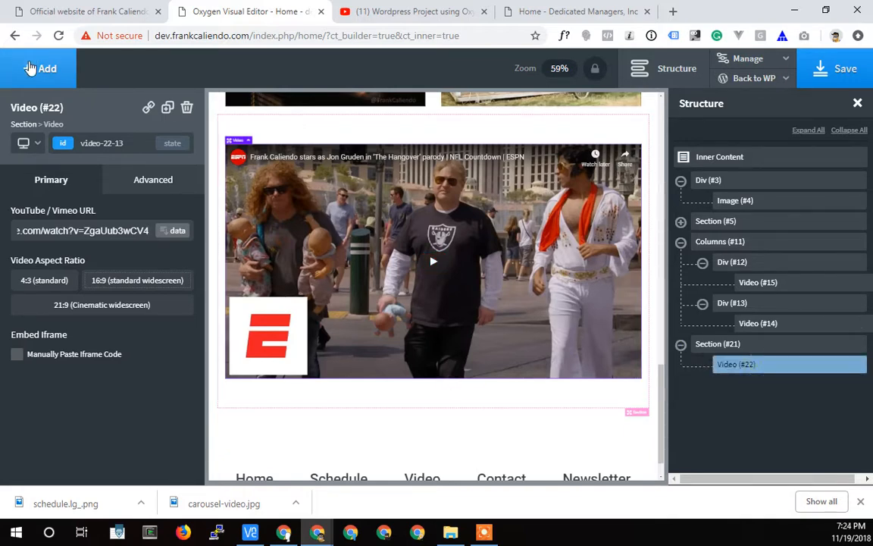
left_click(26, 64)
left_click(81, 234)
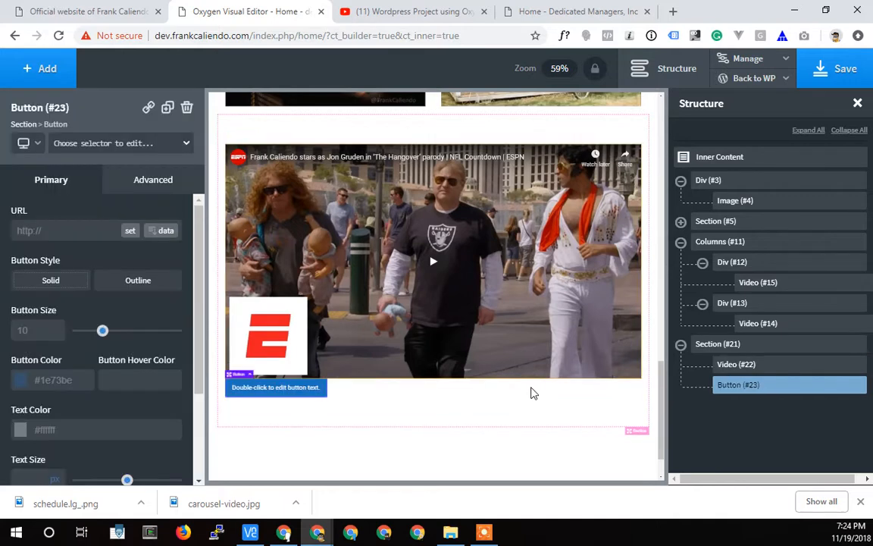
left_click(770, 353)
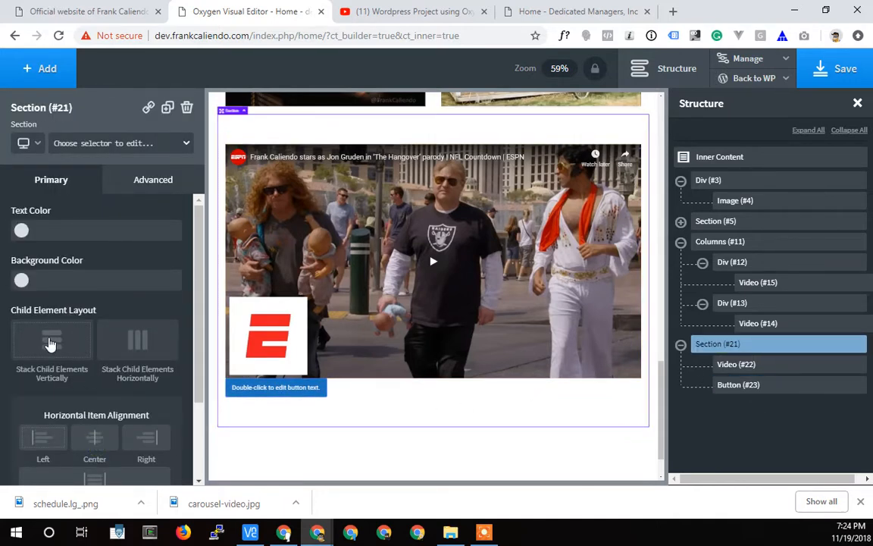
left_click(50, 346)
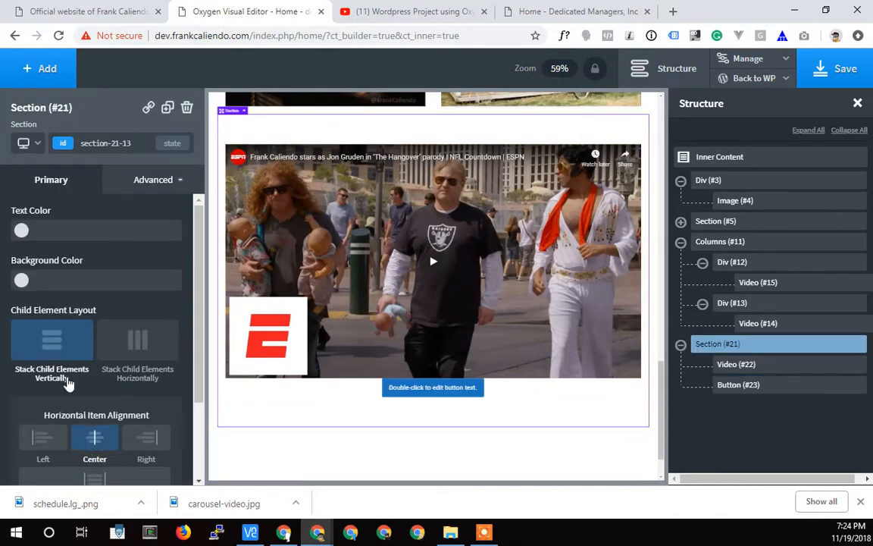
Increase the space between the ESPN video and the new button, and change the button text to "More Videos".
left_click(464, 388)
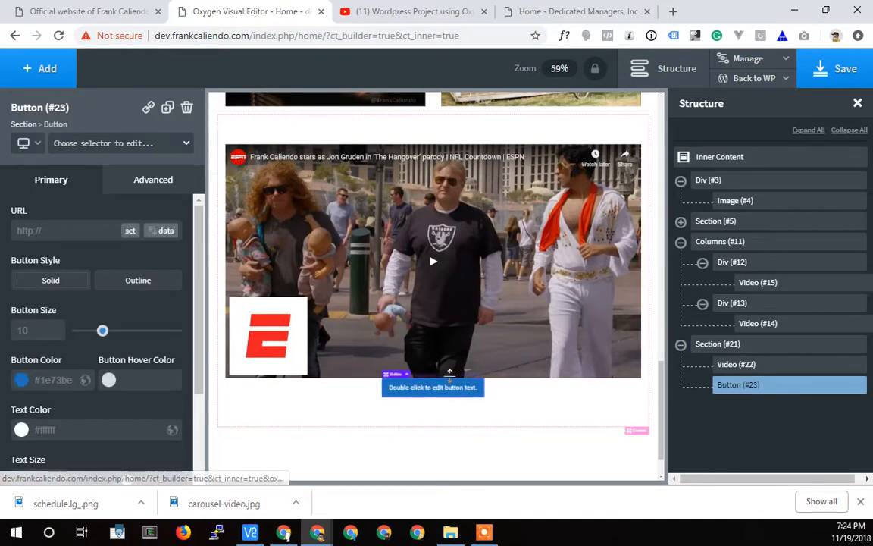
mouse_move(445, 380)
left_mouse_down()
mouse_move(446, 401)
mouse_move(447, 392)
left_mouse_up()
double_click(440, 412)
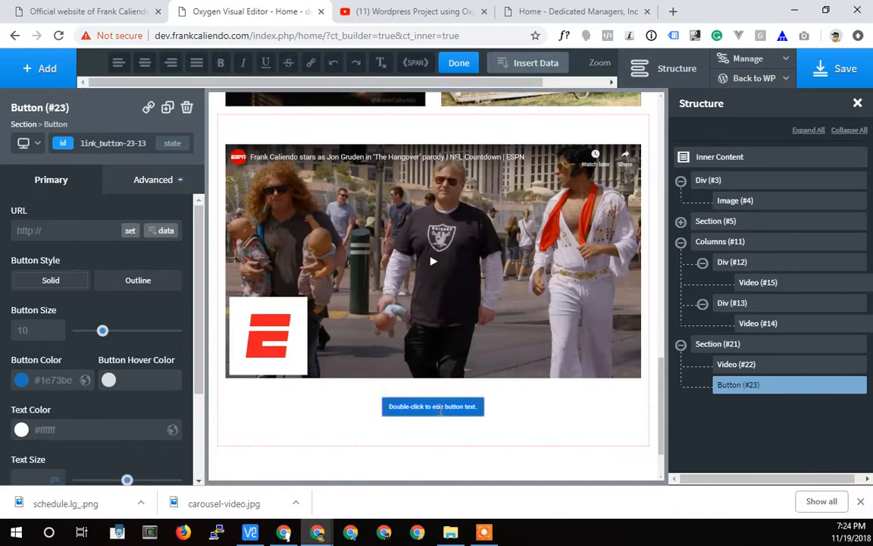
key("ctrl+a")
key("ctrl+m")
type("o")
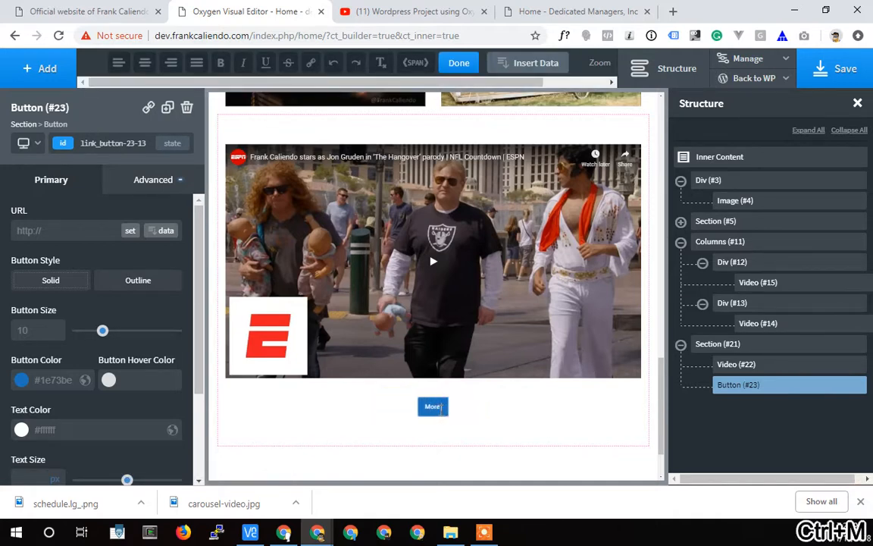
left_click(503, 409)
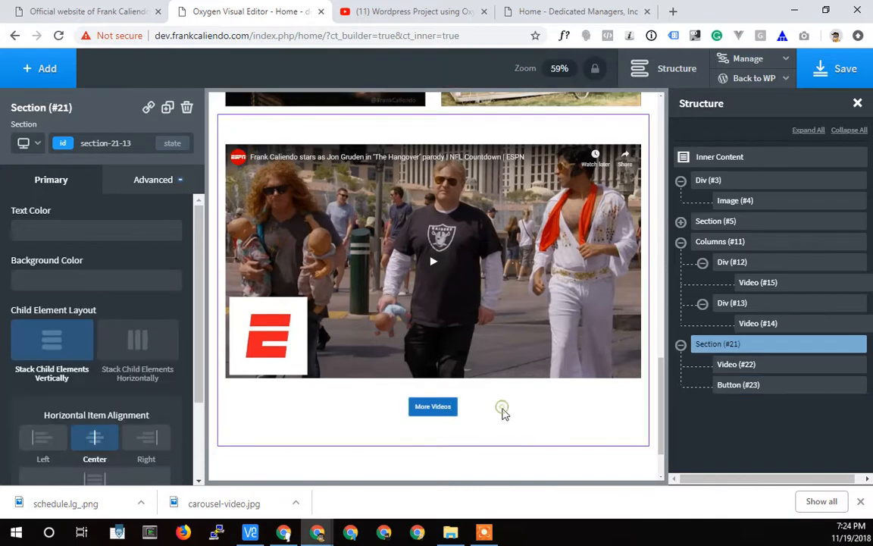
Save the homepage and look it over from the new video section up to the header.
left_click(837, 69)
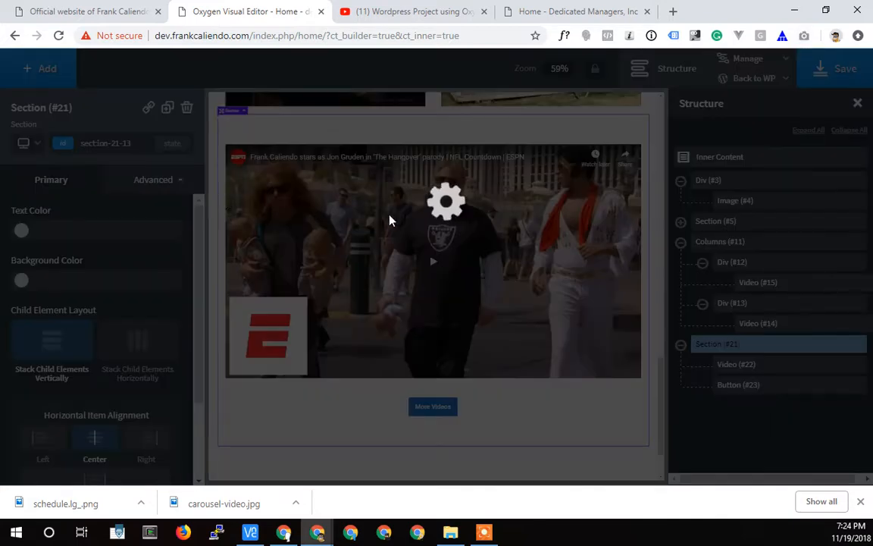
scroll(367, 278, "up", 8)
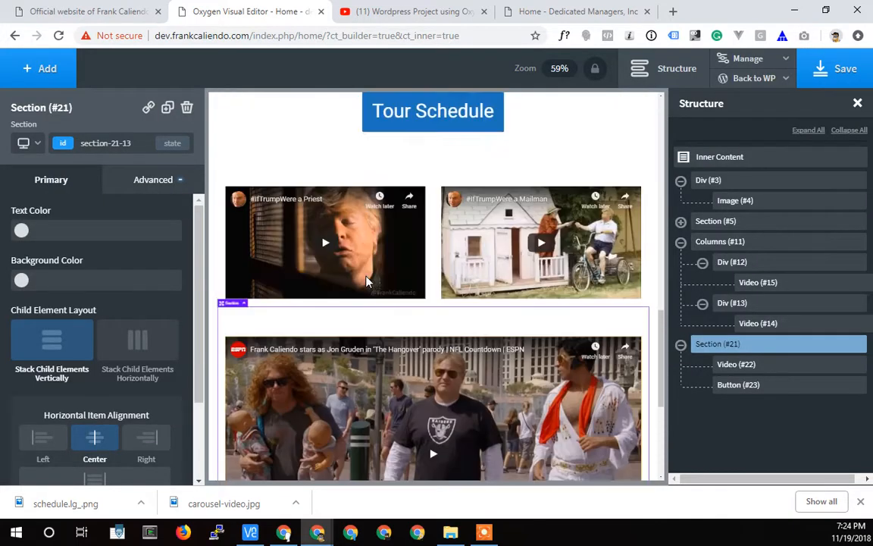
scroll(367, 280, "up", 4)
scroll(364, 182, "up", 2)
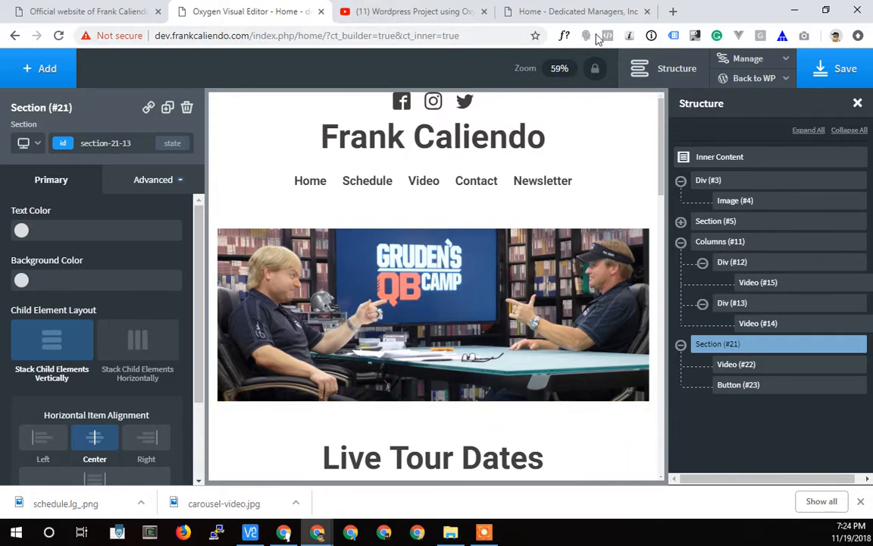
Open the page's frontend in a new browser tab and review it from the header to the More Videos button.
right_click(728, 79)
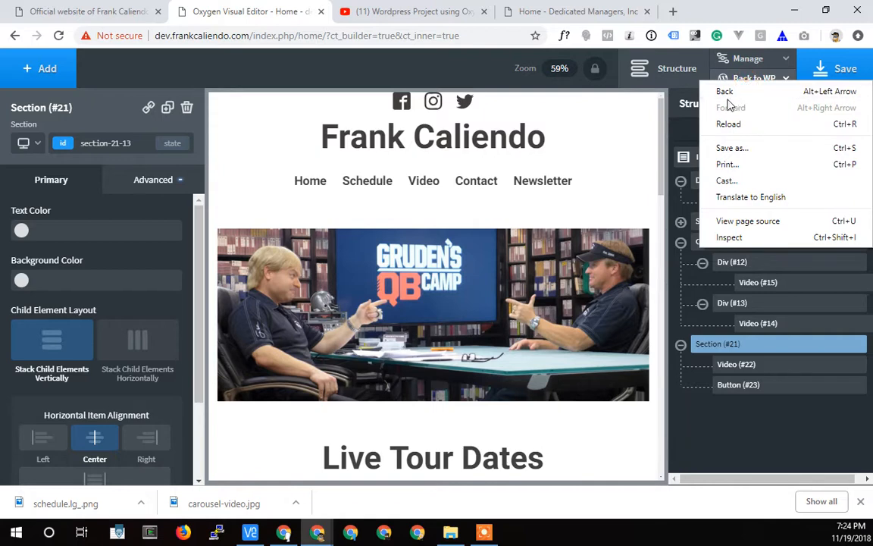
left_click(739, 76)
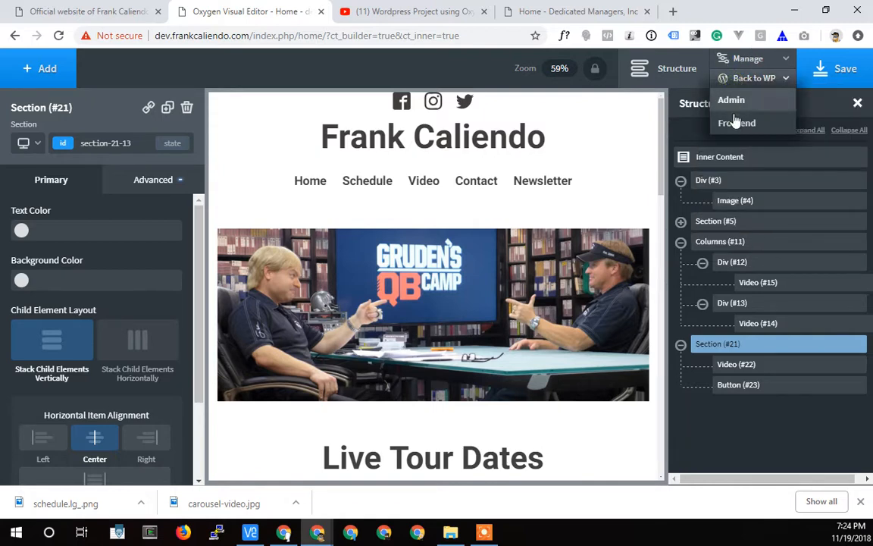
right_click(739, 123)
left_click(725, 130)
left_click(369, 16)
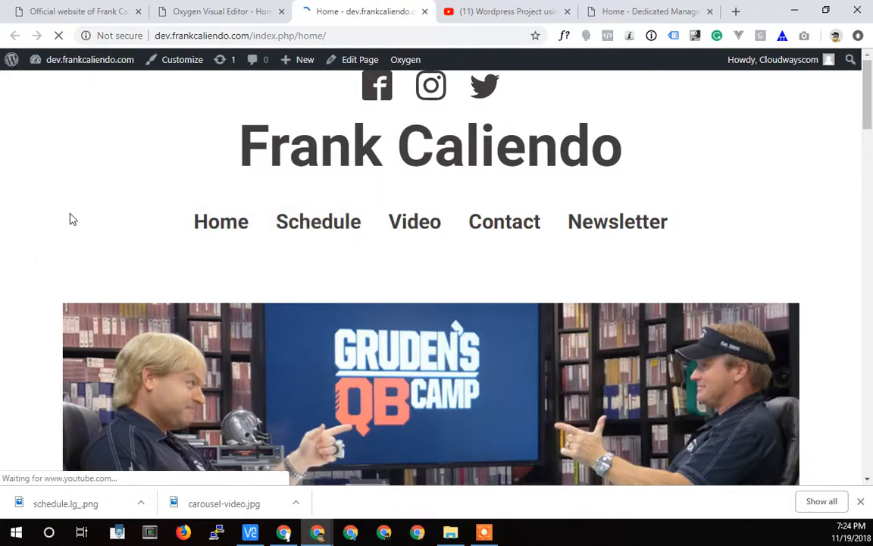
scroll(71, 217, "down", 3)
scroll(73, 213, "down", 10)
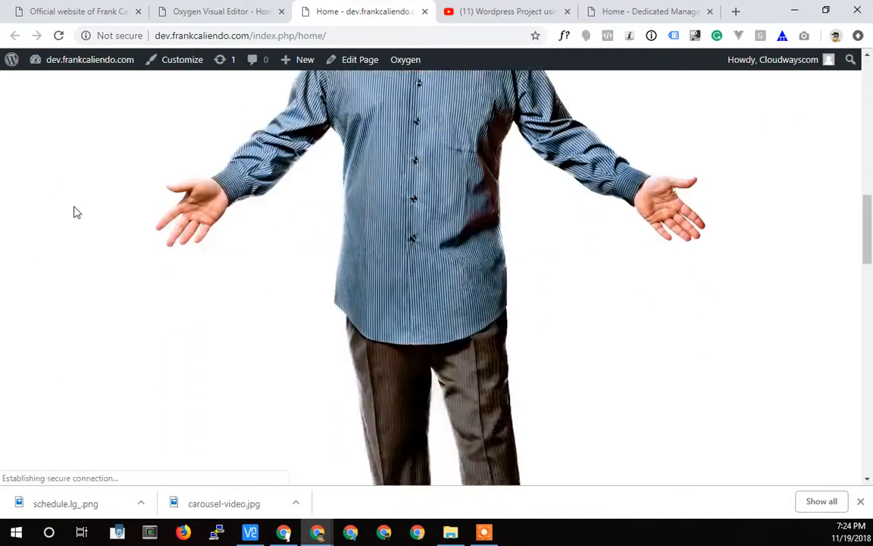
scroll(76, 212, "down", 12)
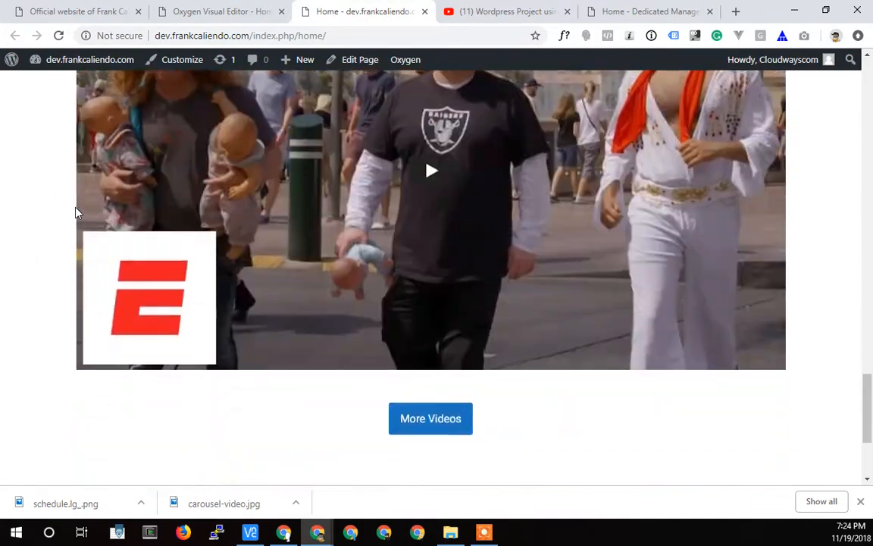
scroll(76, 217, "up", 20)
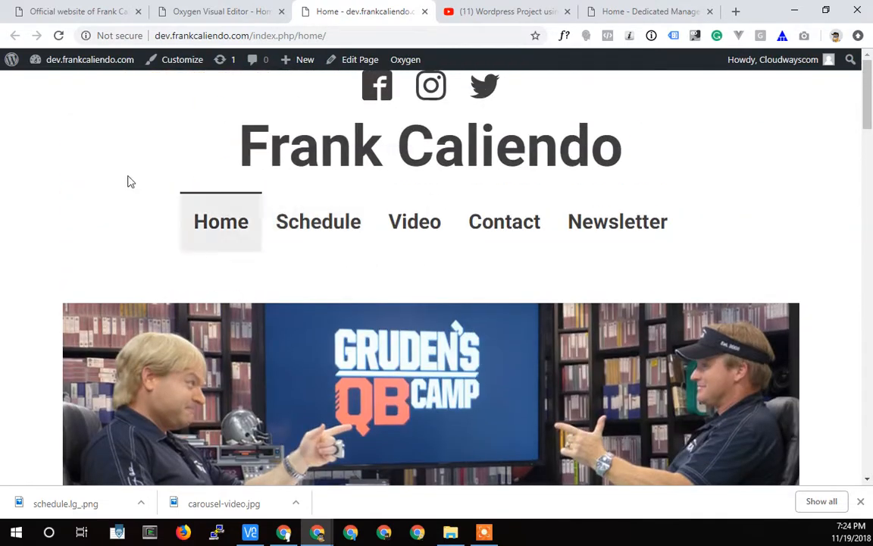
Inspect the frontend homepage in responsive device mode, narrow it to 347 px wide, and examine it down to the Live Tour Dates section.
right_click(49, 206)
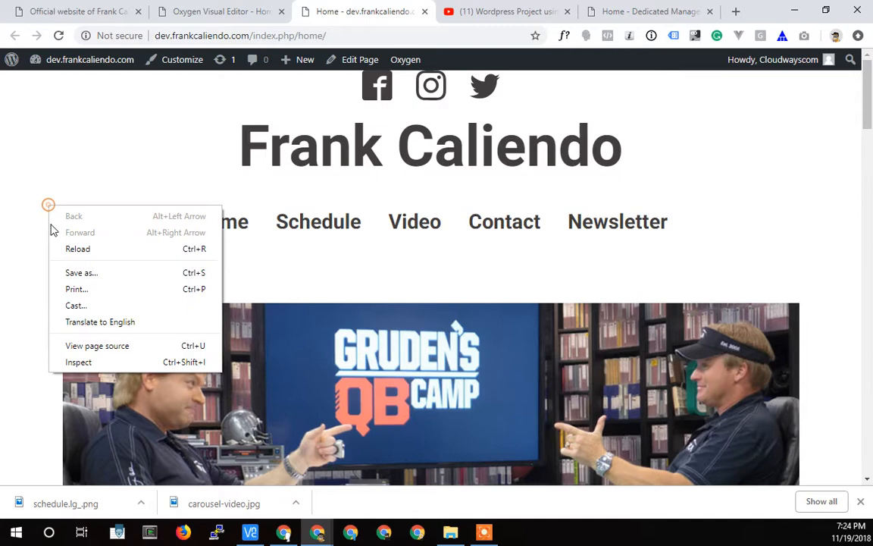
left_click(75, 359)
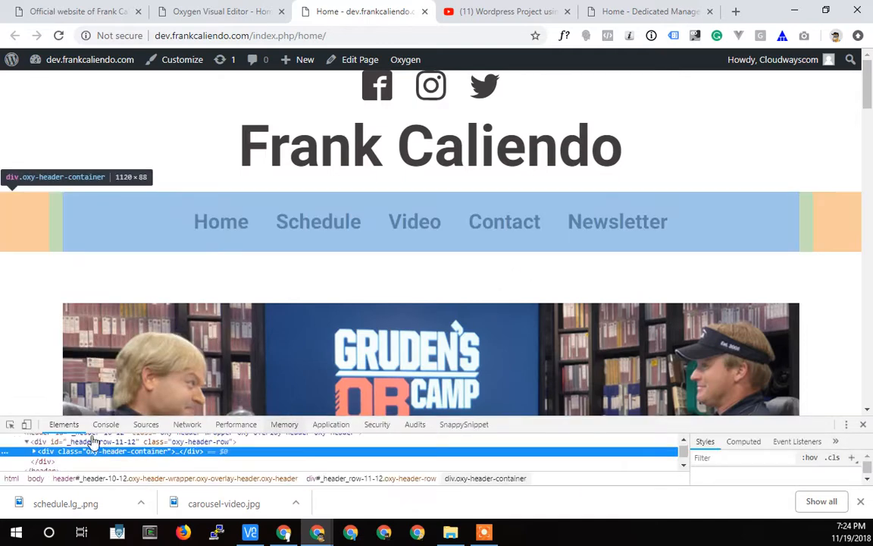
left_click(27, 424)
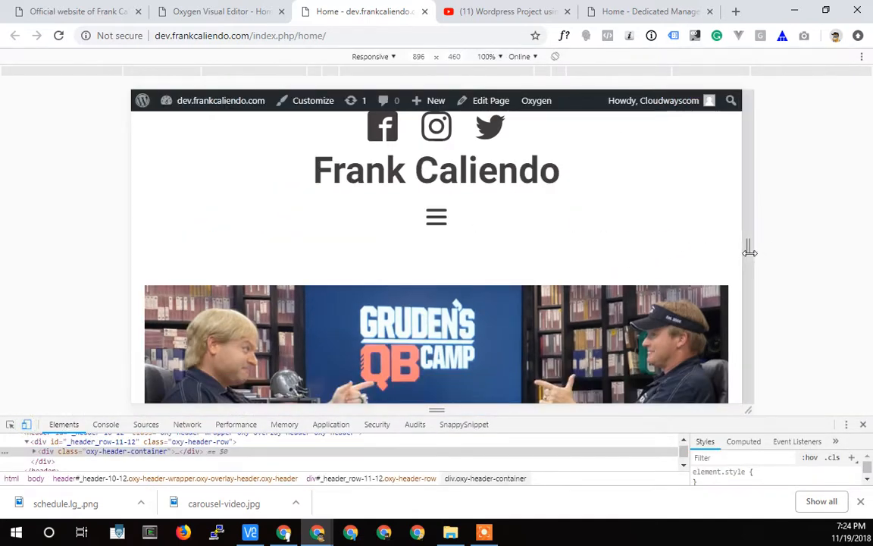
left_click_drag(747, 248, 564, 257)
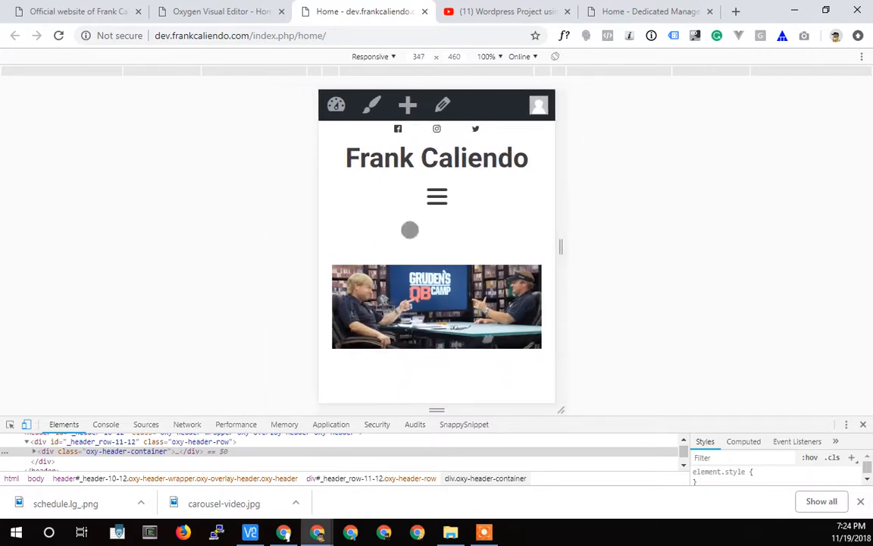
scroll(445, 241, "down", 3)
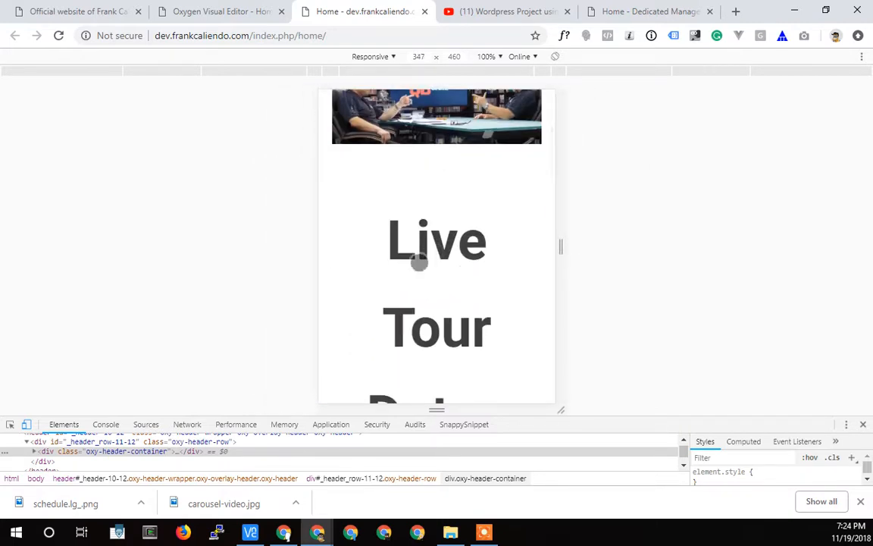
scroll(419, 262, "down", 2)
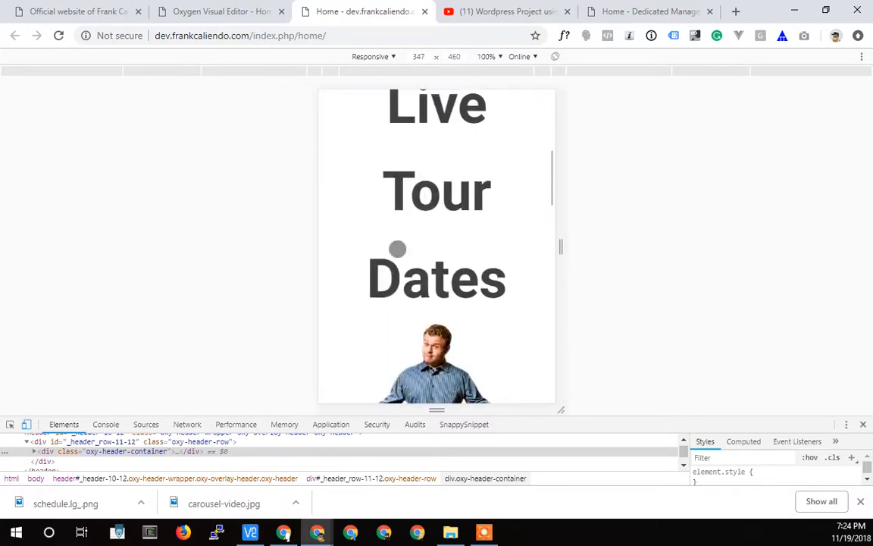
Switch back to the Oxygen editor and preview the homepage at the "Less than 992px" breakpoint.
left_click(242, 14)
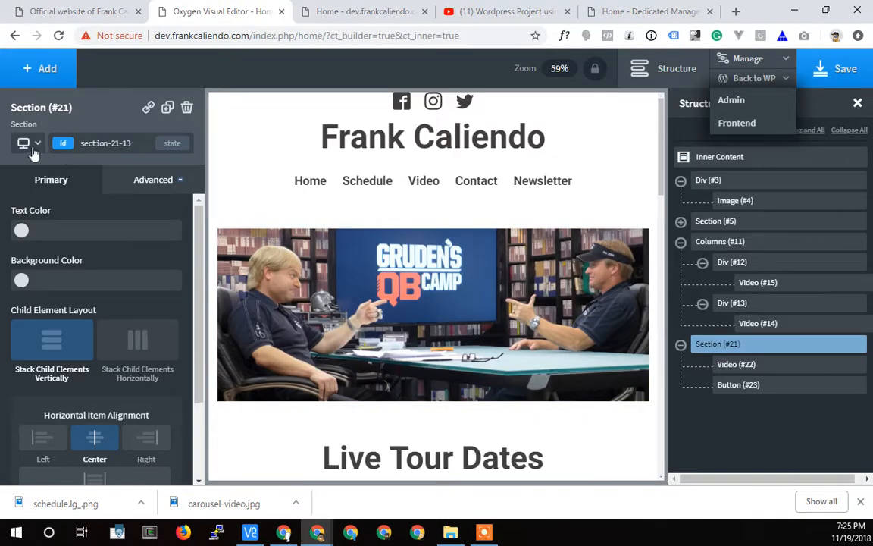
scroll(316, 293, "down", 3)
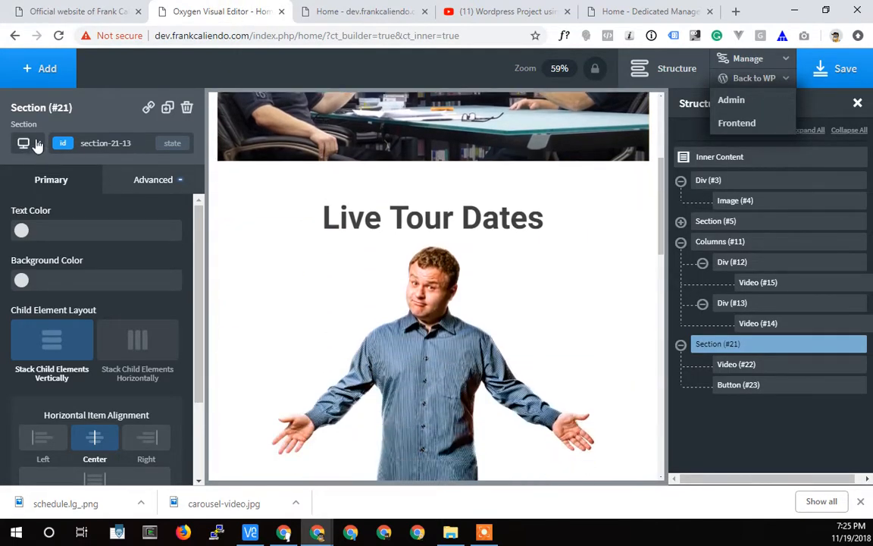
left_click(34, 143)
left_click(44, 199)
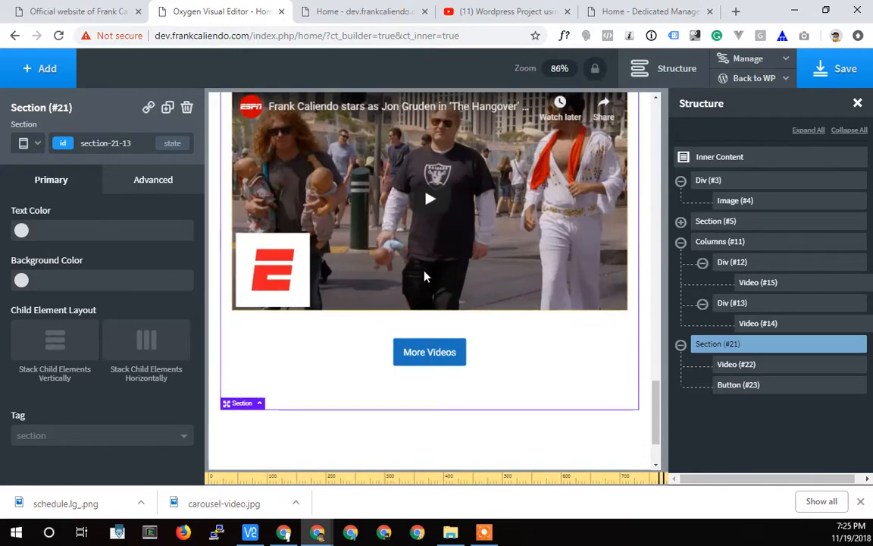
scroll(424, 277, "up", 15)
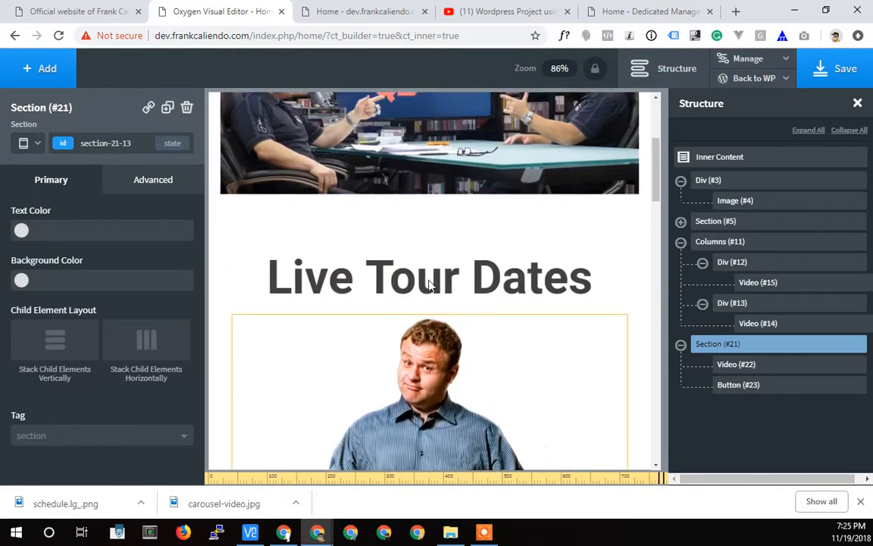
scroll(429, 284, "up", 1)
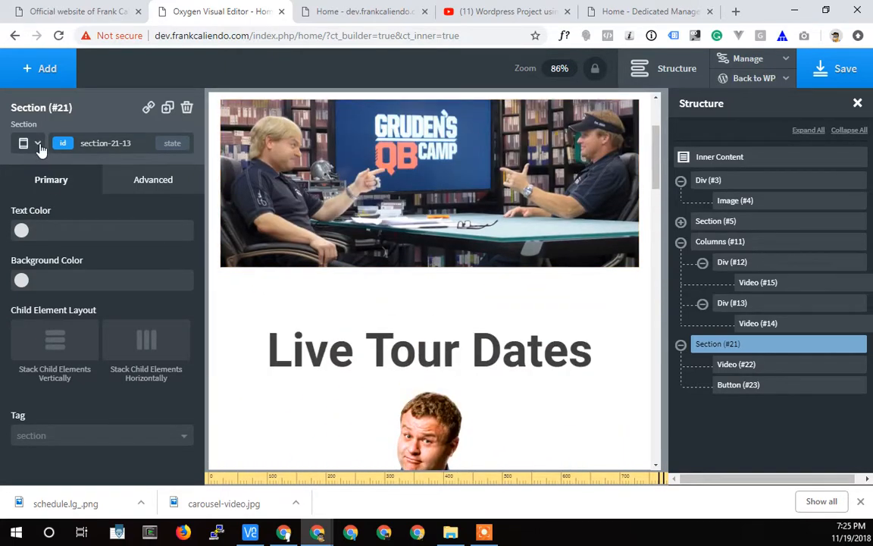
At the "Less than 768px" breakpoint, set the Live Tour Dates heading's font size to 31 px.
left_click(38, 144)
left_click(39, 224)
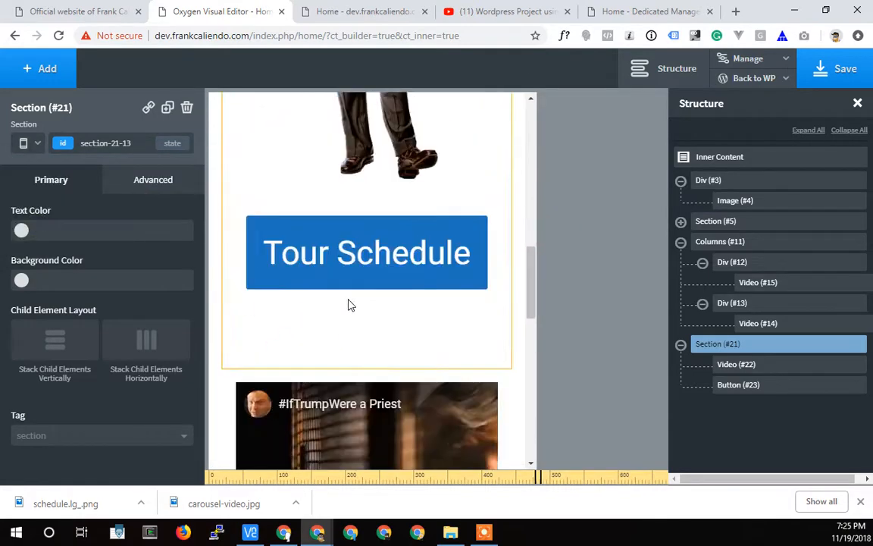
scroll(354, 286, "up", 10)
scroll(392, 321, "up", 5)
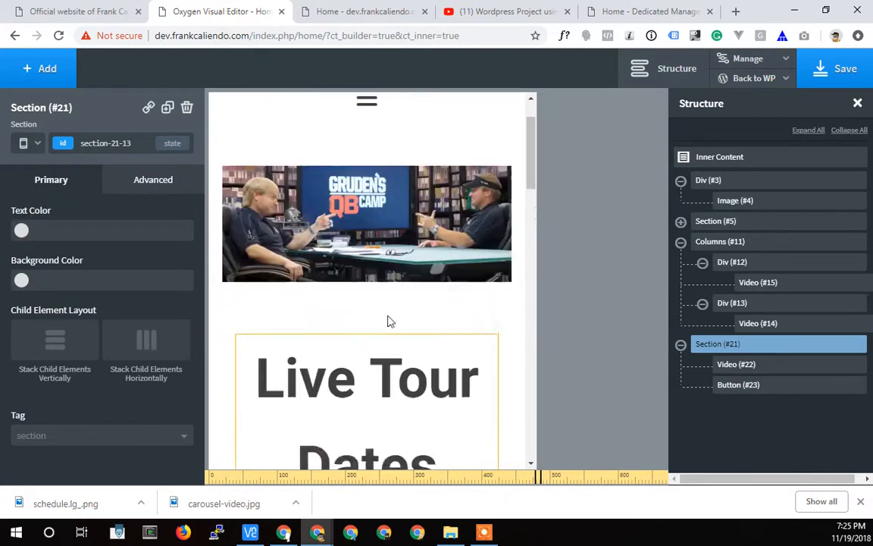
scroll(349, 387, "down", 3)
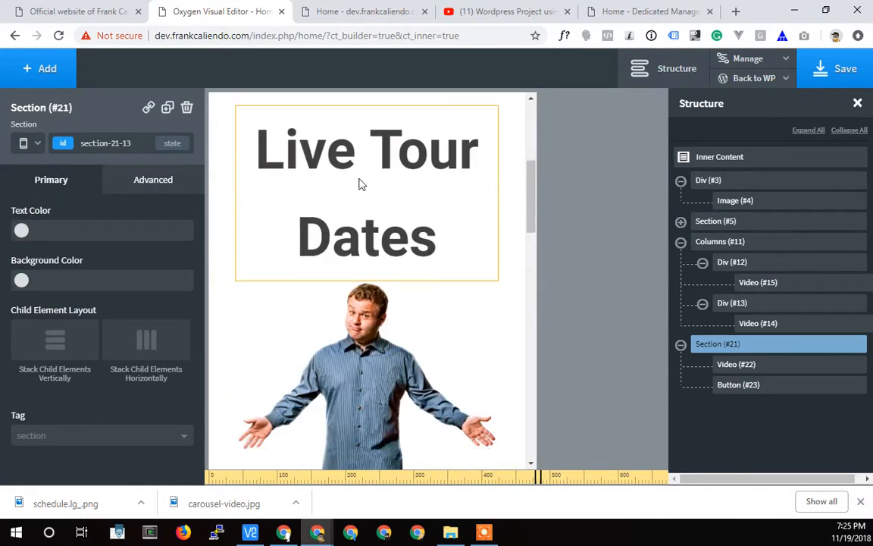
left_click(358, 220)
left_click(144, 190)
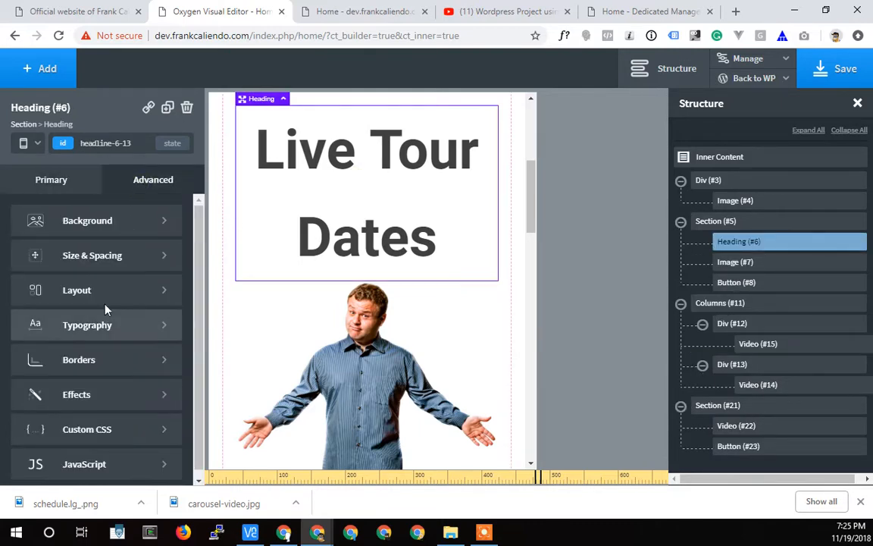
left_click(32, 175)
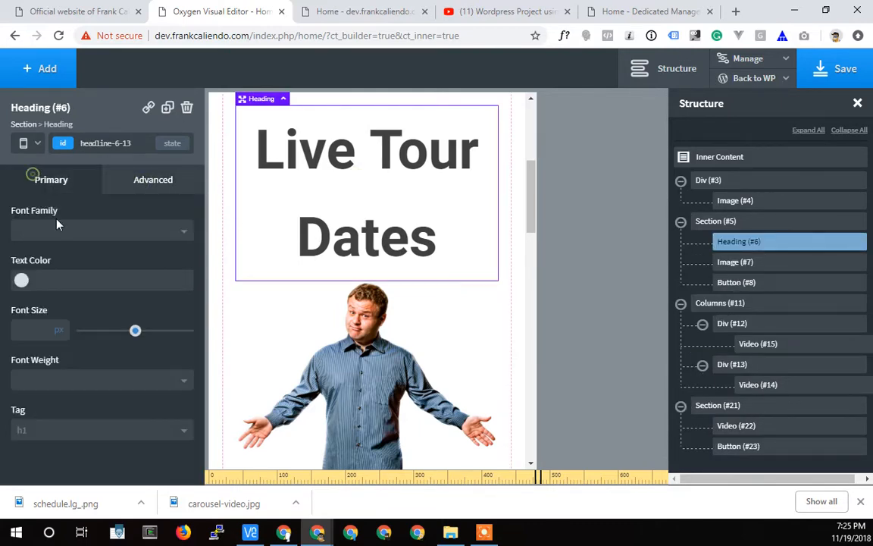
left_click_drag(135, 331, 116, 335)
Set the Tour Schedule button's text size to 16 px at the same breakpoint.
scroll(391, 330, "down", 3)
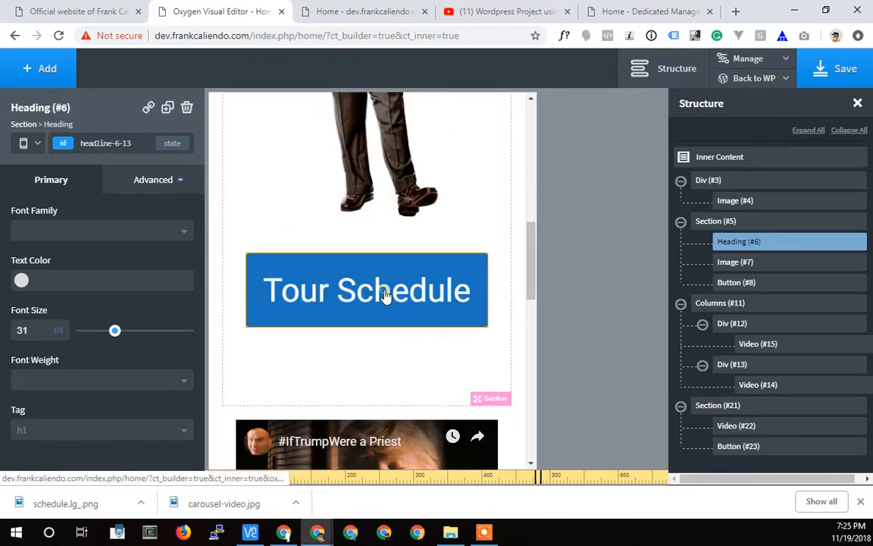
left_click(386, 296)
scroll(106, 371, "down", 3)
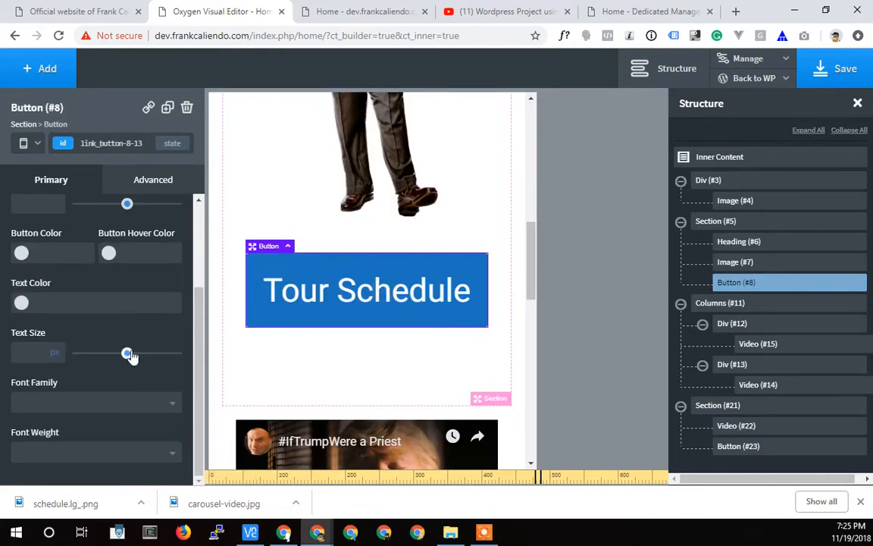
left_click_drag(117, 356, 87, 362)
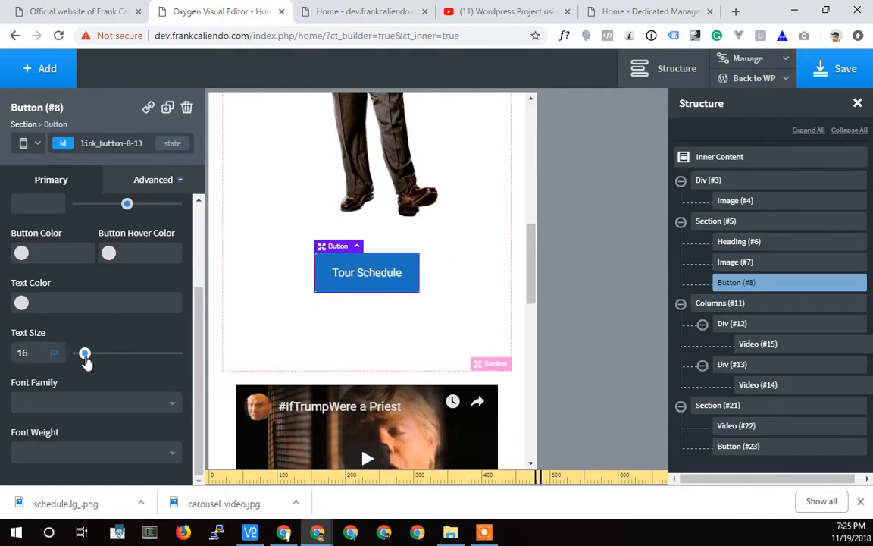
Select the Columns holding the two videos and check their vertical stacking options.
scroll(342, 304, "down", 3)
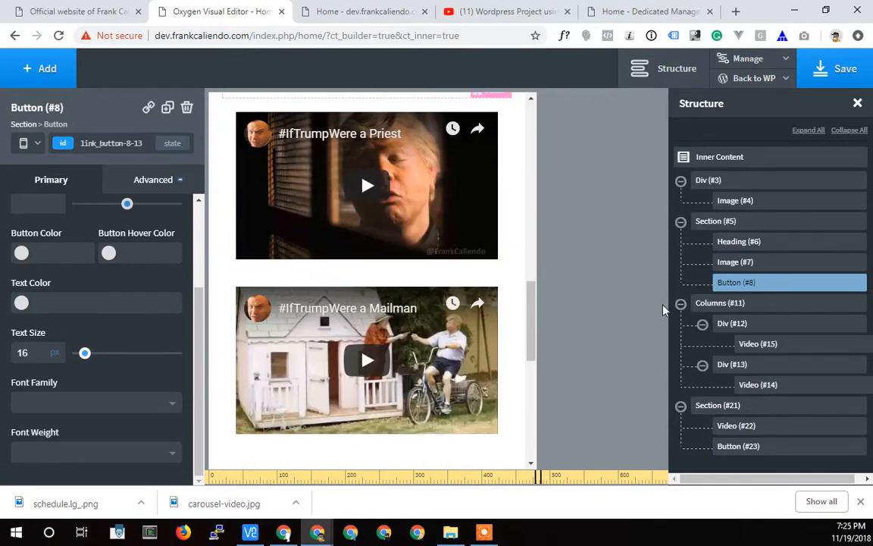
left_click(717, 305)
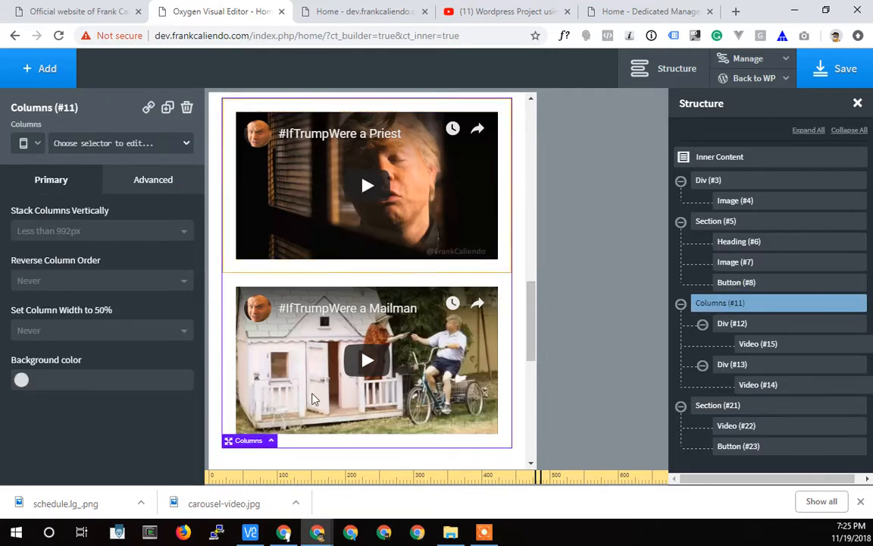
left_click(59, 232)
left_click(58, 230)
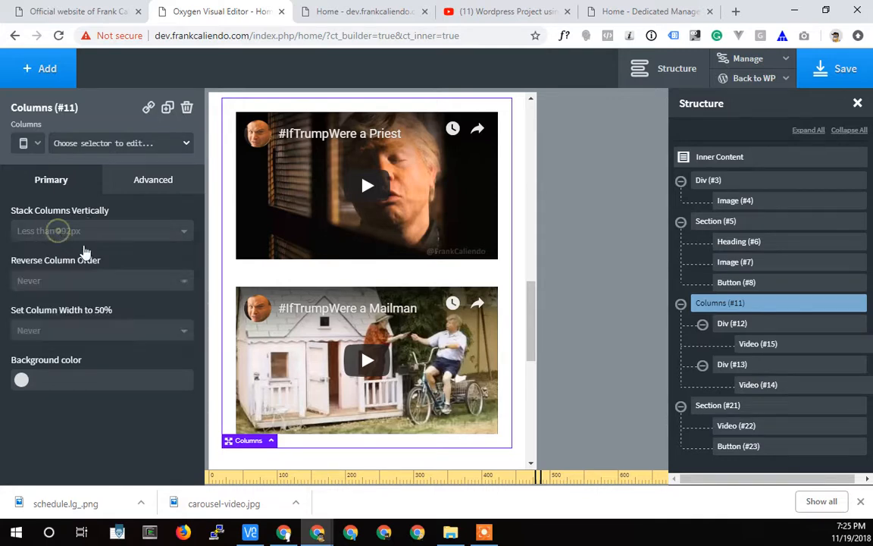
Preview the homepage at the "Page container (1120px) and below" breakpoint, checking the video columns, featured video and header.
left_click(38, 144)
left_click(40, 187)
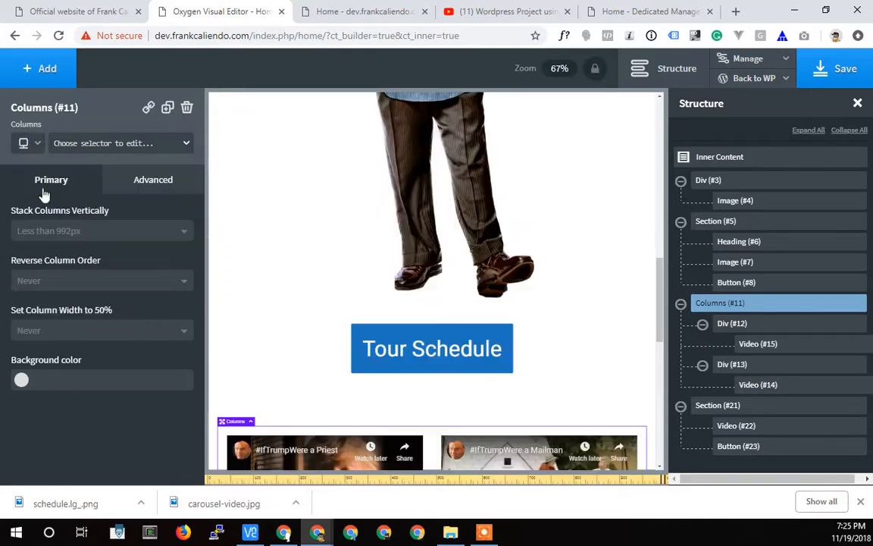
scroll(451, 312, "down", 2)
scroll(285, 239, "down", 2)
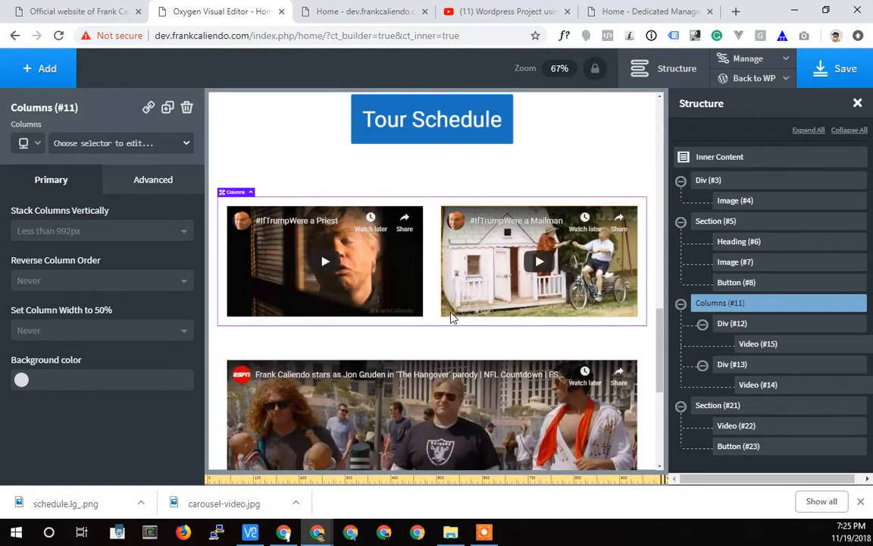
scroll(447, 322, "down", 3)
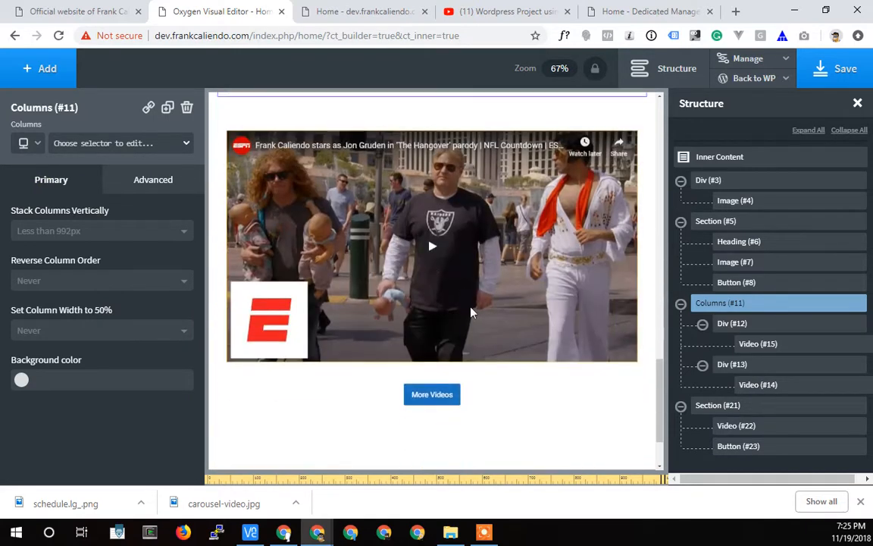
scroll(416, 310, "up", 10)
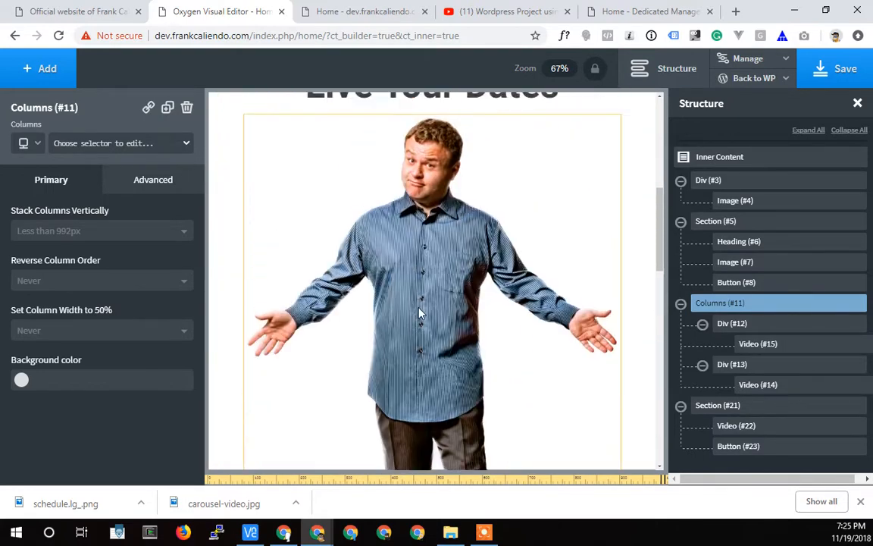
scroll(421, 312, "up", 2)
Check the homepage again at the "Less than 768px" breakpoint and save it.
left_click(39, 144)
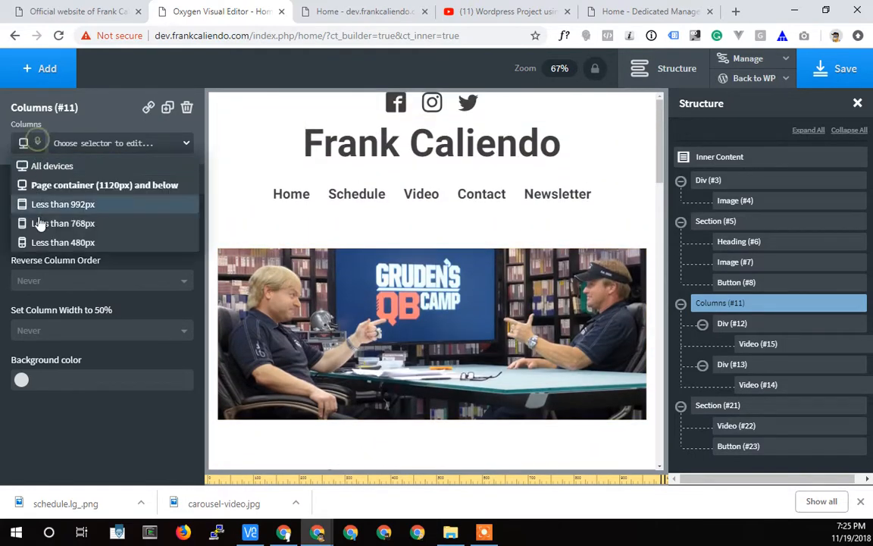
left_click(36, 204)
scroll(303, 291, "up", 8)
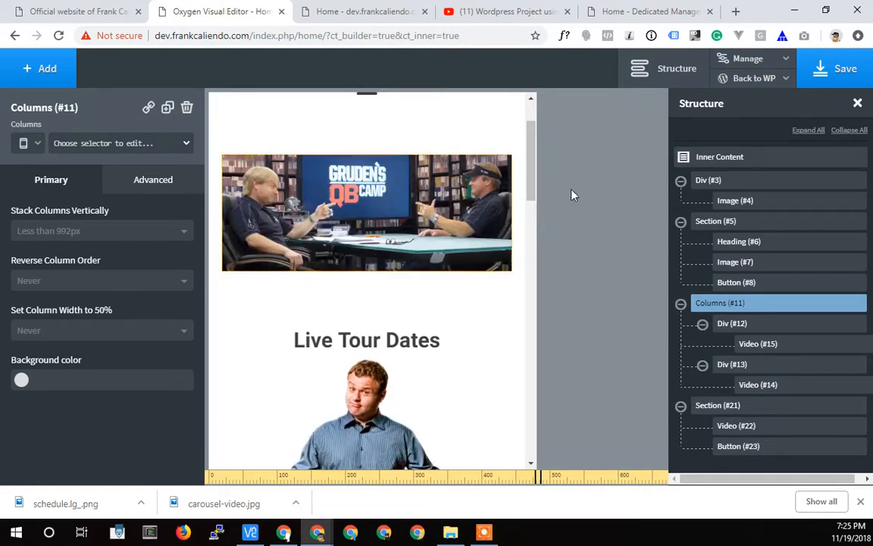
left_click(843, 71)
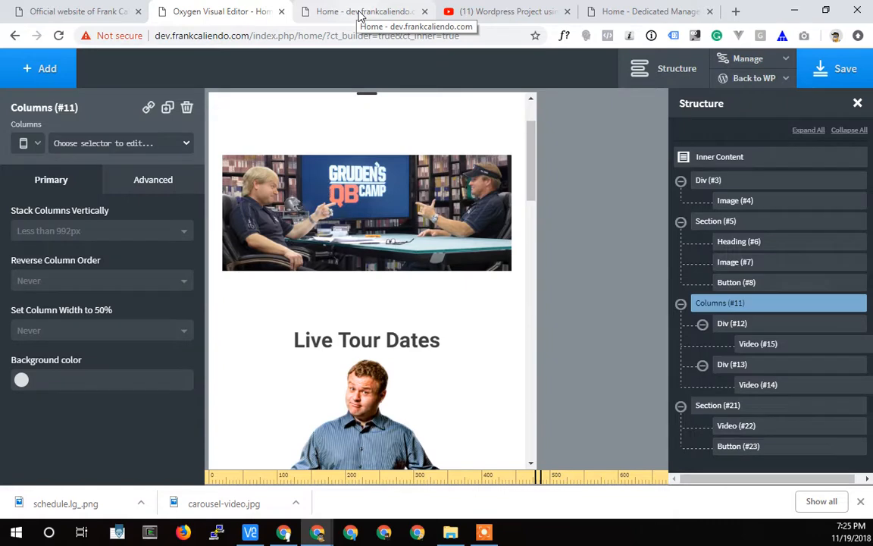
Reload the frontend preview, widen it from phone size to 781 px, and examine the heading, Tour Schedule button and stacked videos.
left_click(361, 12)
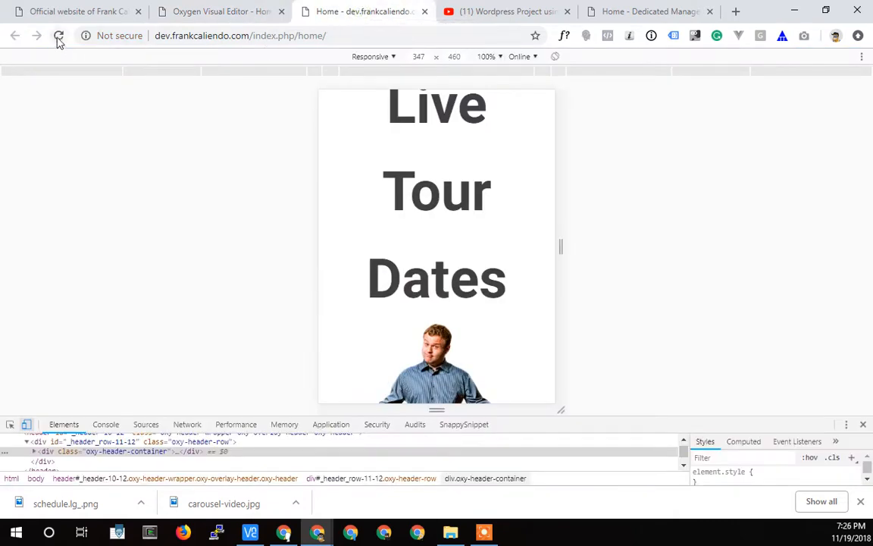
left_click(58, 36)
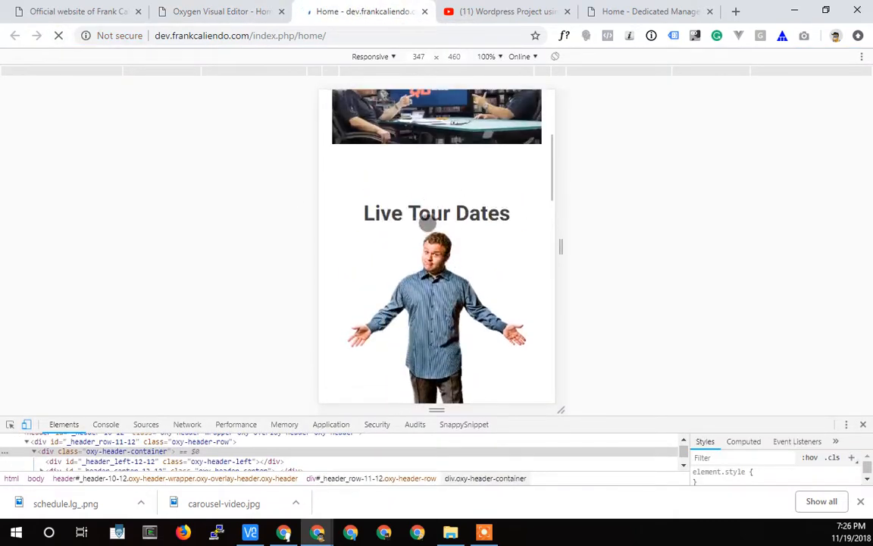
left_click_drag(559, 246, 705, 259)
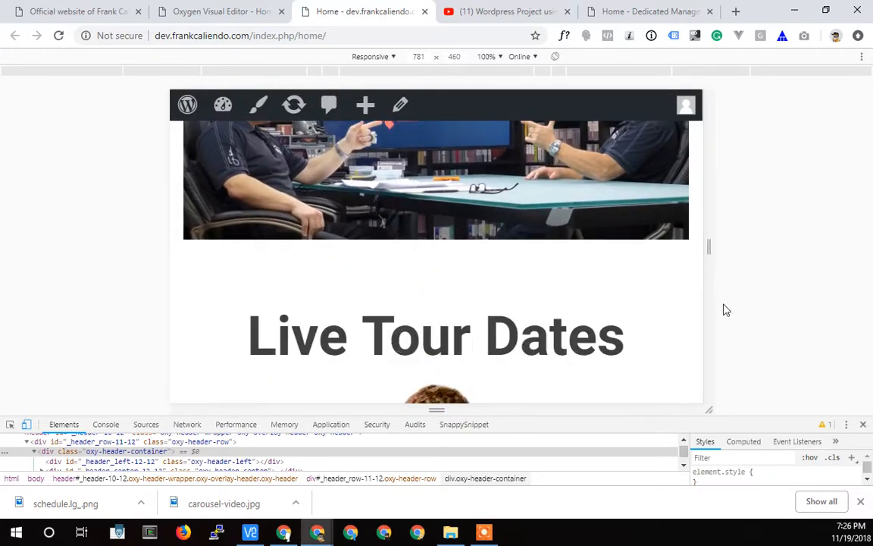
scroll(522, 308, "down", 20)
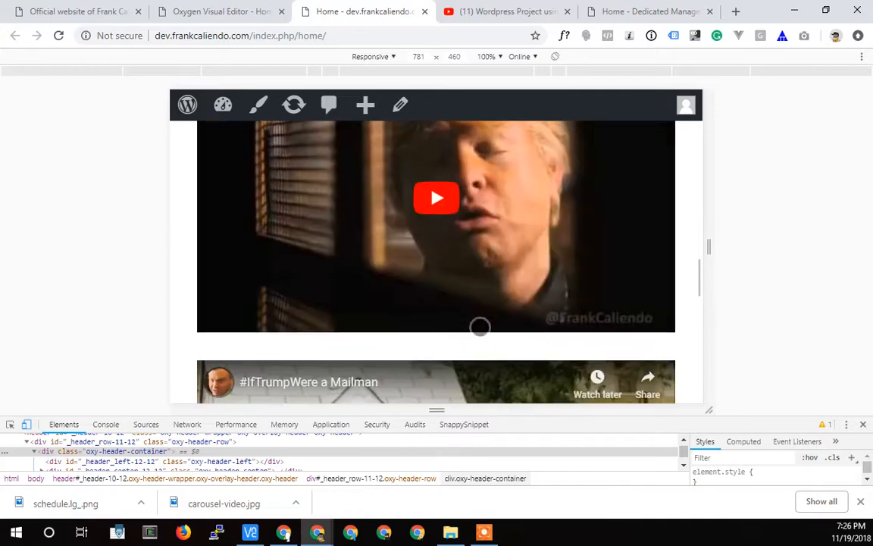
scroll(506, 303, "up", 15)
scroll(639, 281, "down", 3)
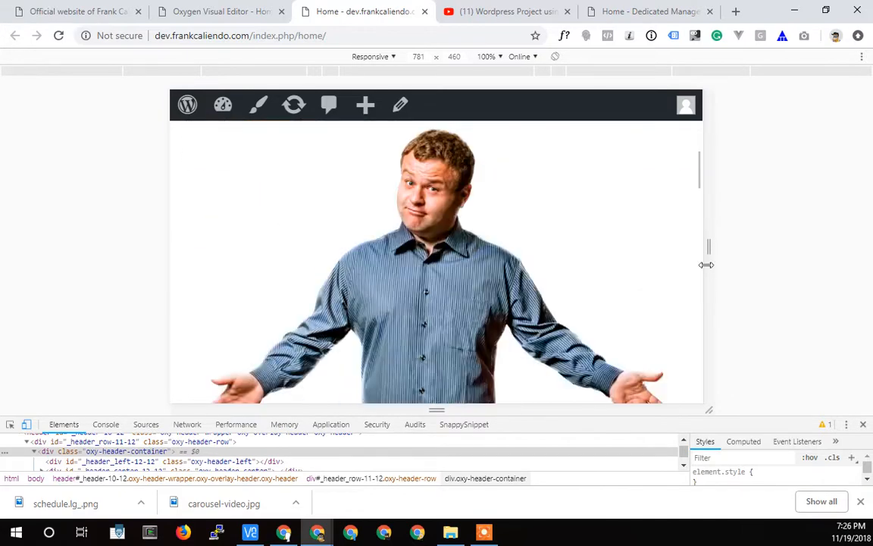
scroll(691, 290, "down", 5)
scroll(686, 287, "up", 4)
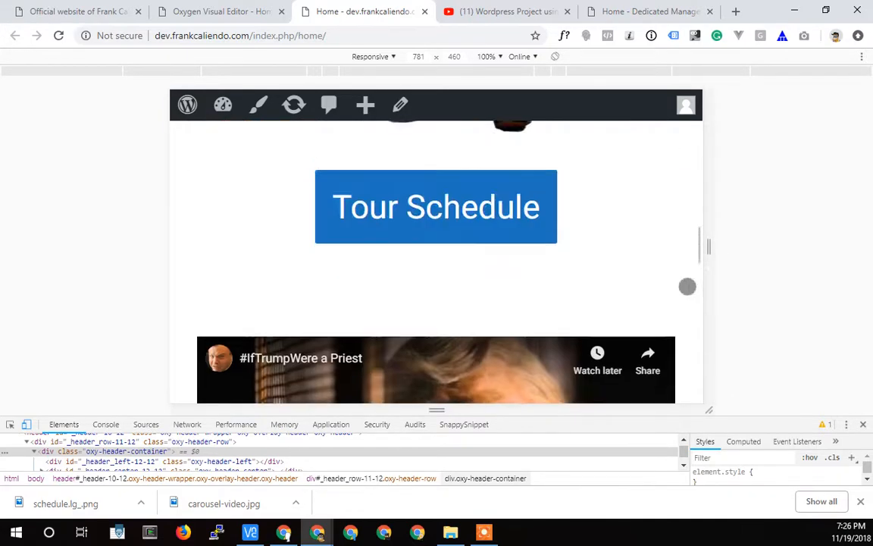
Widen the homepage preview to 1002 px, examine the video columns, banner image and header menu, and leave the responsive view.
scroll(543, 242, "down", 5)
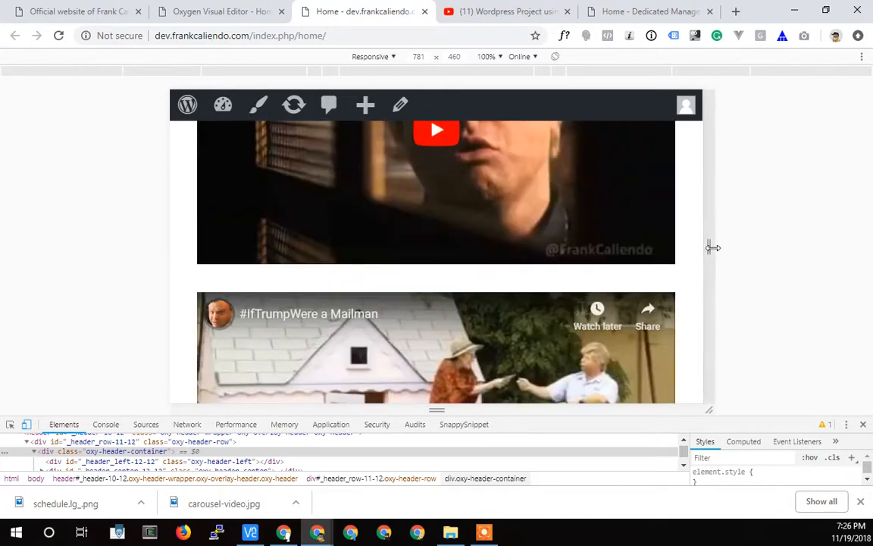
left_click_drag(708, 247, 784, 247)
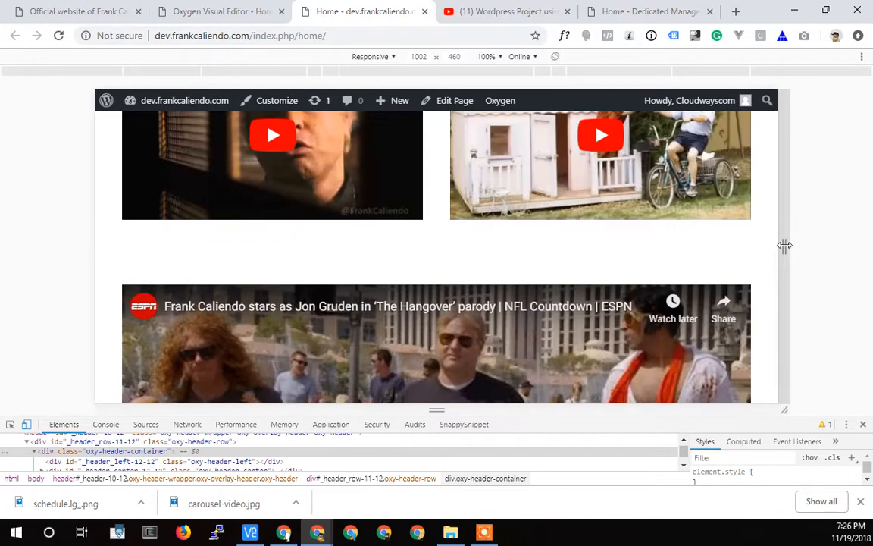
scroll(418, 266, "up", 1)
scroll(435, 324, "up", 15)
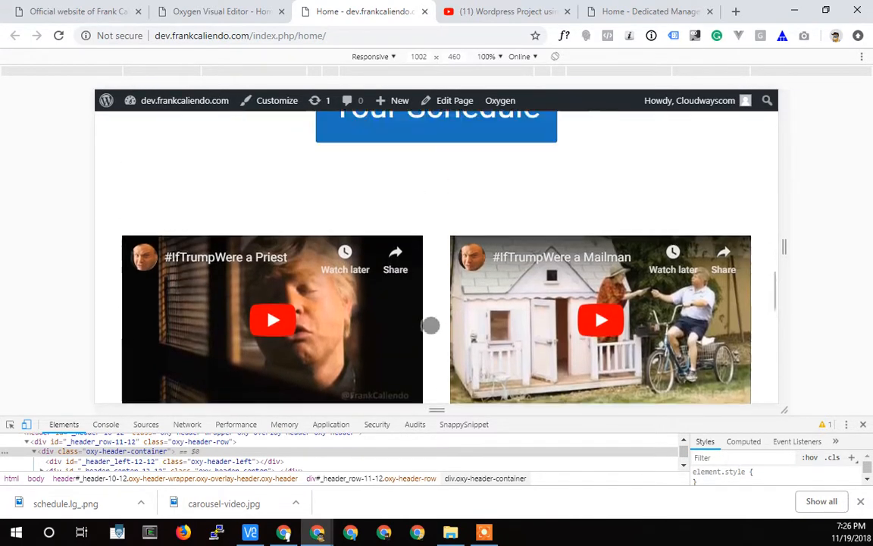
scroll(418, 316, "up", 6)
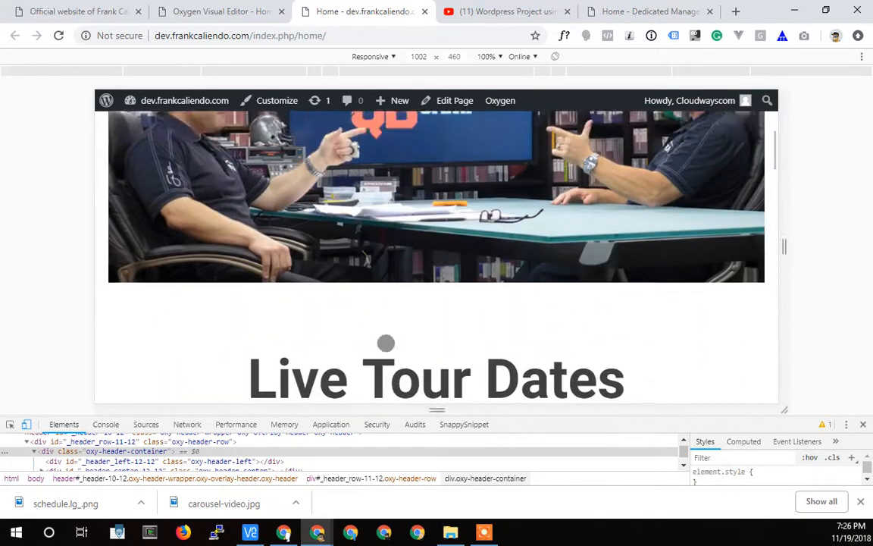
scroll(444, 302, "down", 2)
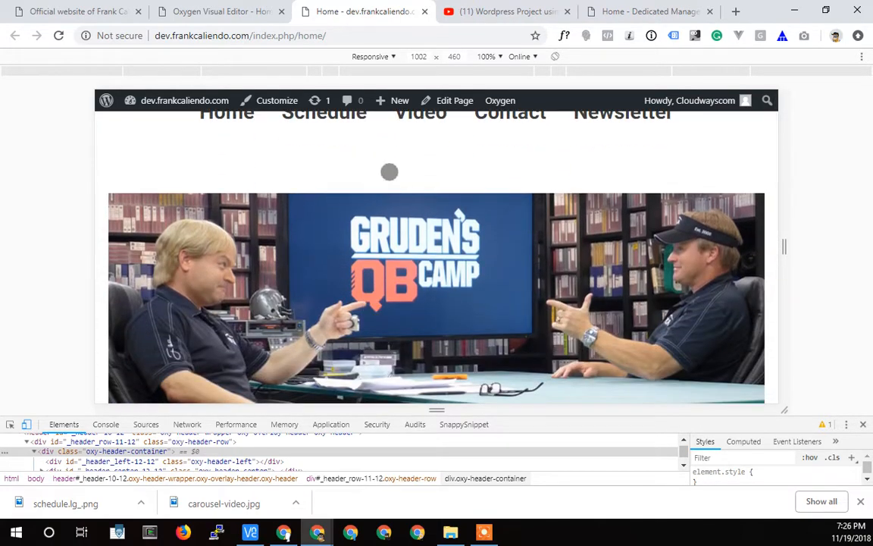
scroll(389, 172, "up", 2)
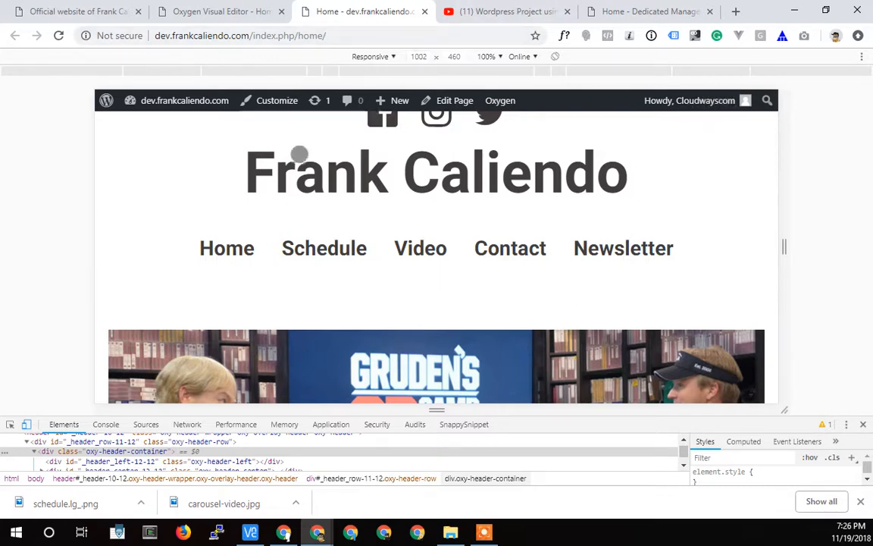
left_click(27, 425)
Open the Main template from the WordPress admin for editing with Oxygen.
mouse_move(400, 68)
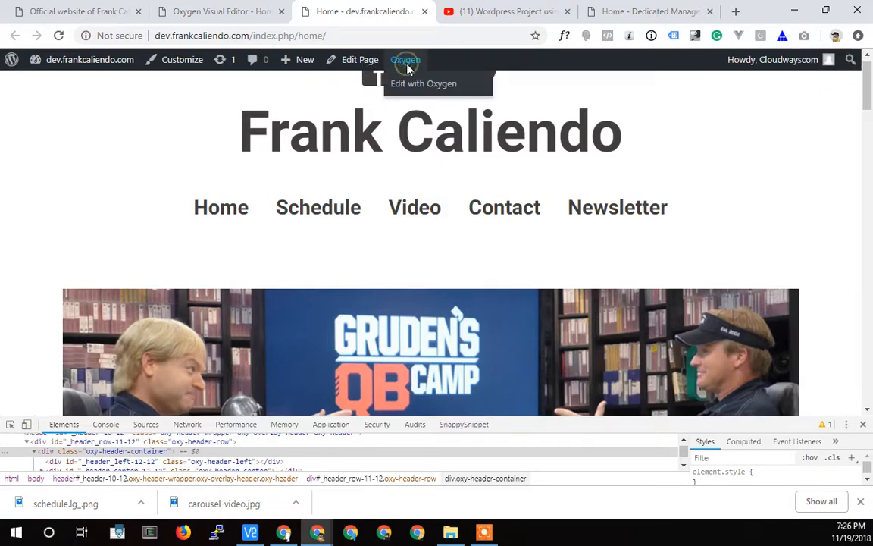
mouse_move(70, 62)
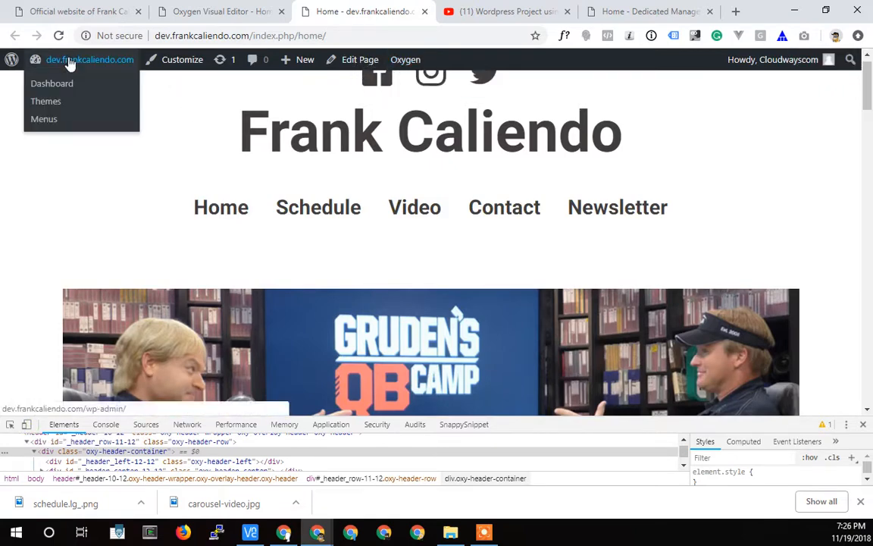
left_click(63, 62)
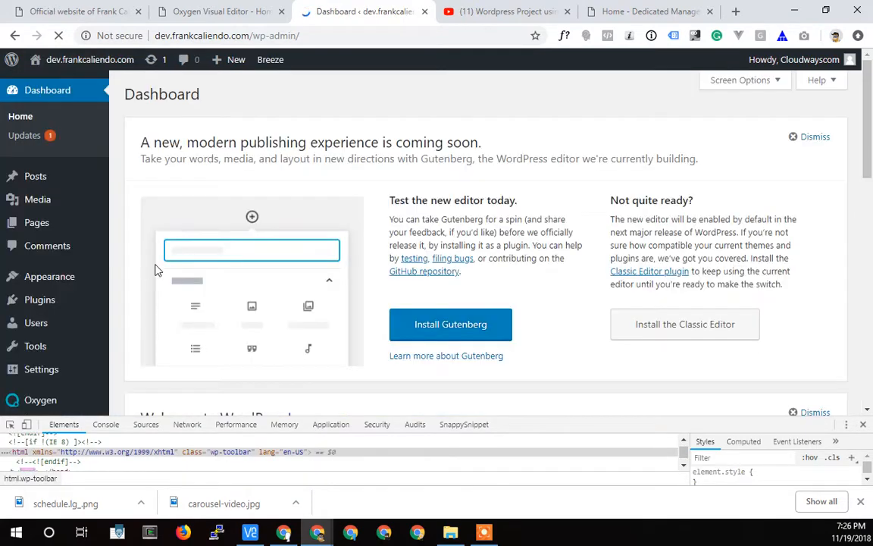
scroll(55, 326, "down", 10)
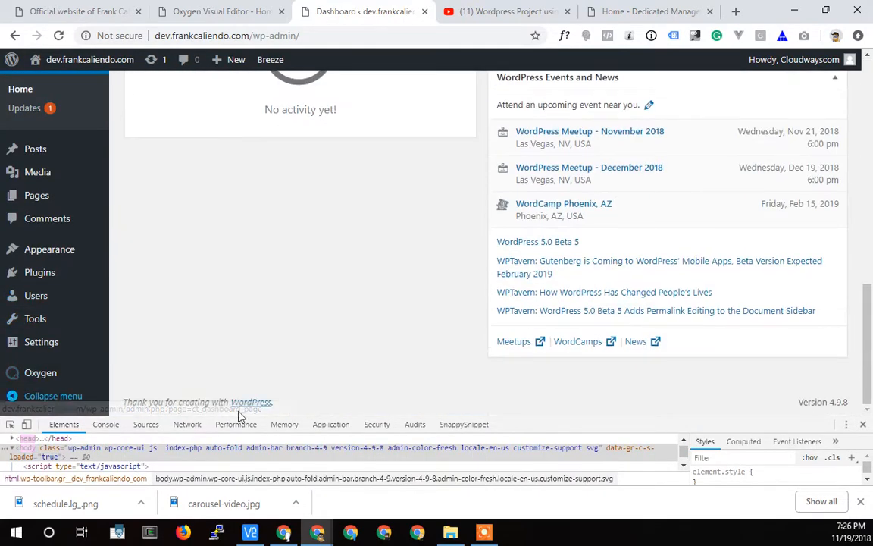
left_click(863, 426)
mouse_move(39, 407)
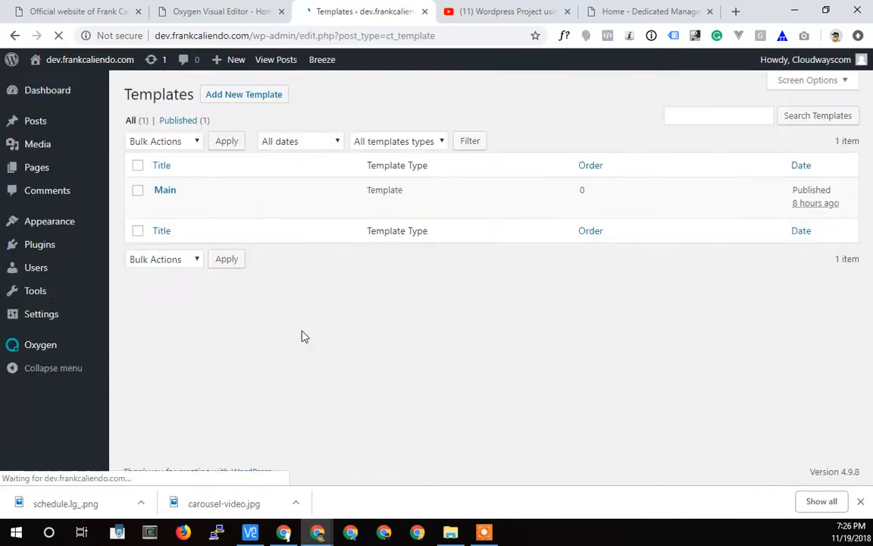
left_click(159, 210)
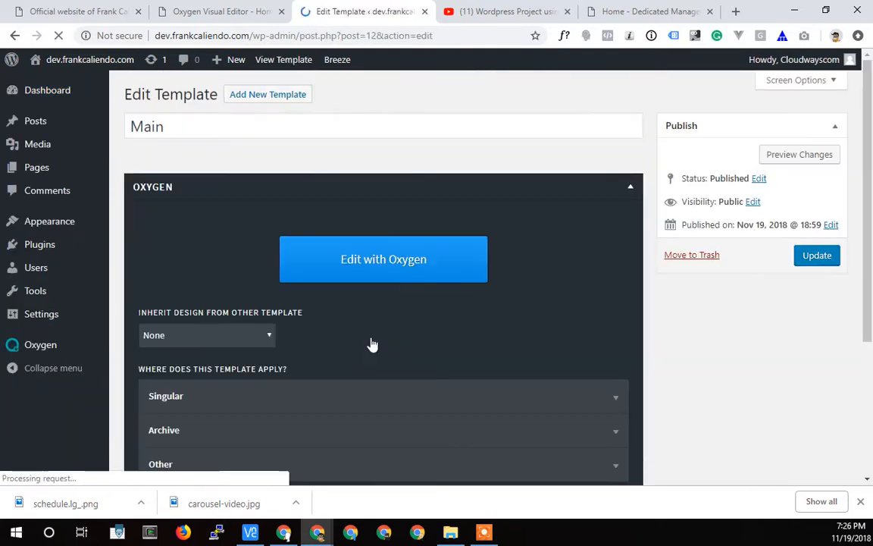
left_click(421, 272)
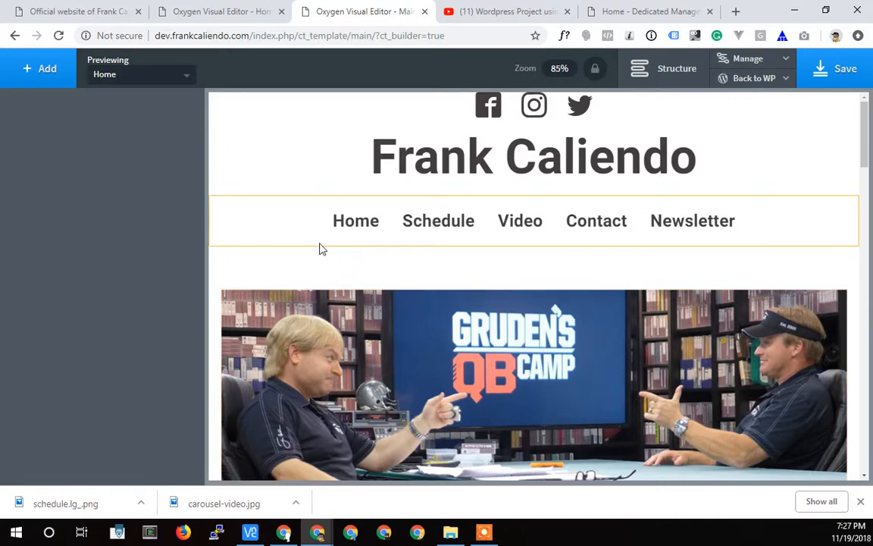
Show the template's structure and shrink the top padding of the section that holds the homepage content.
scroll(318, 250, "down", 2)
scroll(318, 249, "up", 2)
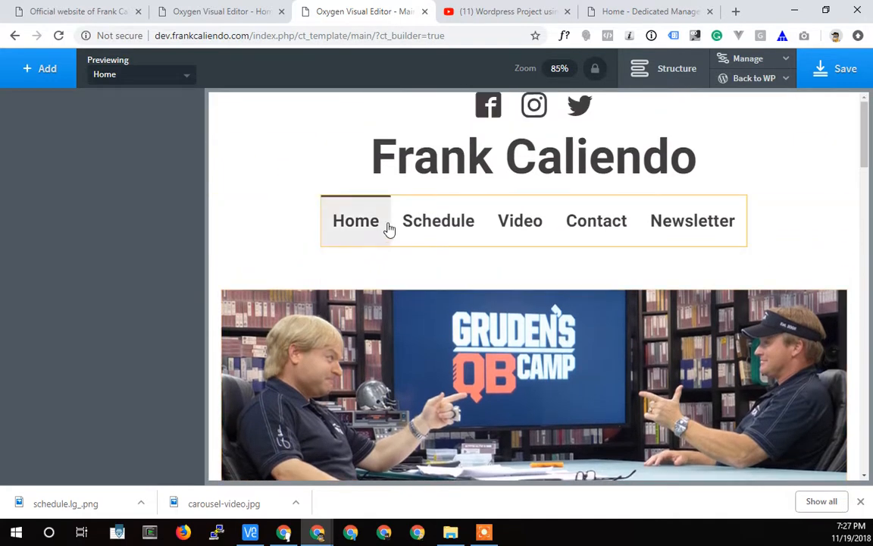
left_click(645, 76)
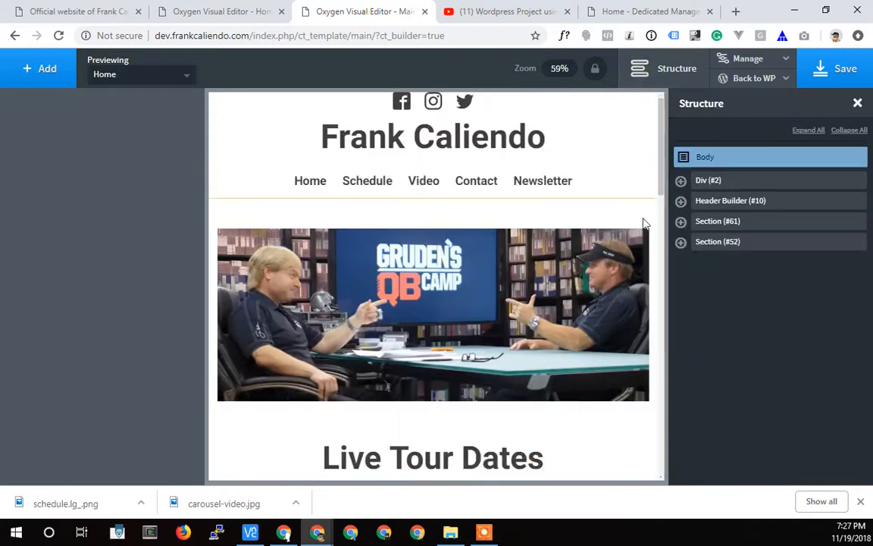
left_click(462, 216)
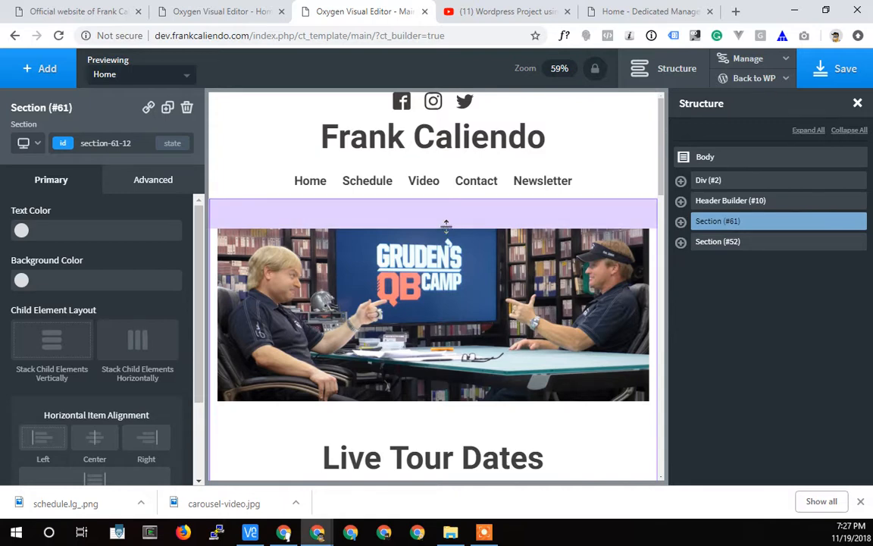
left_click_drag(445, 225, 449, 205)
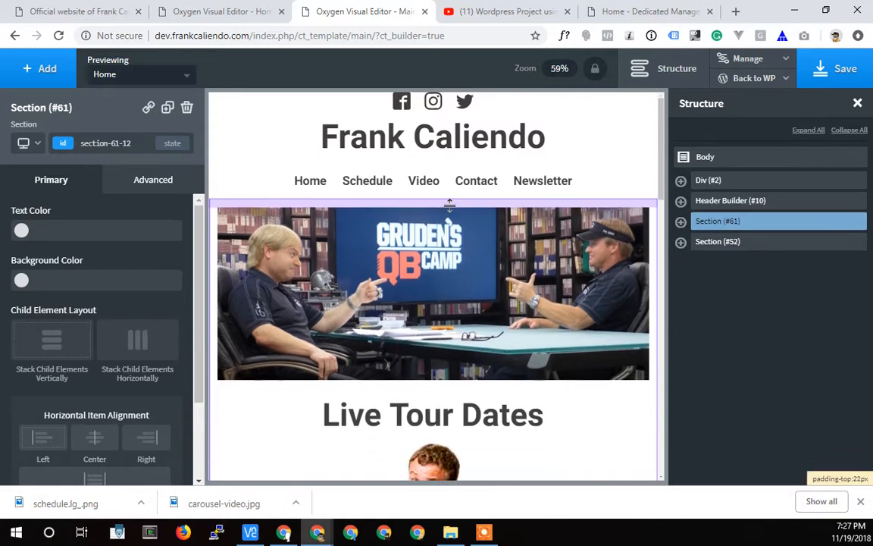
Move Inner Content out of its section to directly below the Header Builder, and delete the emptied section.
left_click(680, 221)
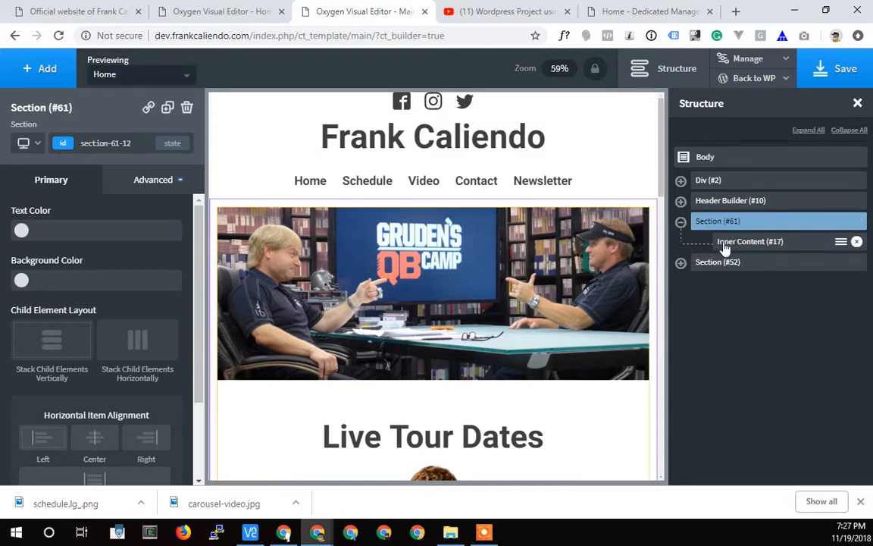
left_click_drag(724, 245, 701, 240)
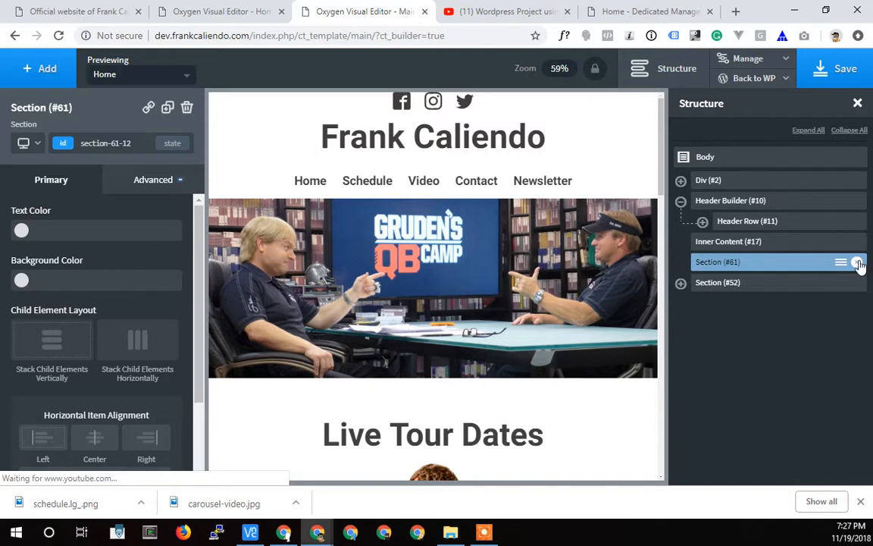
left_click(857, 262)
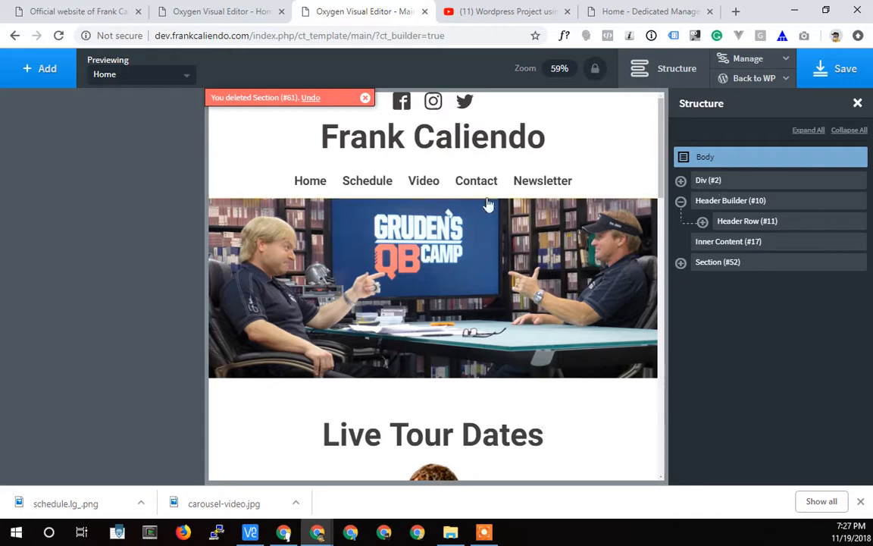
Give Inner Content a 34 px top margin and save the Main template.
left_click(418, 191)
left_click_drag(429, 199, 429, 212)
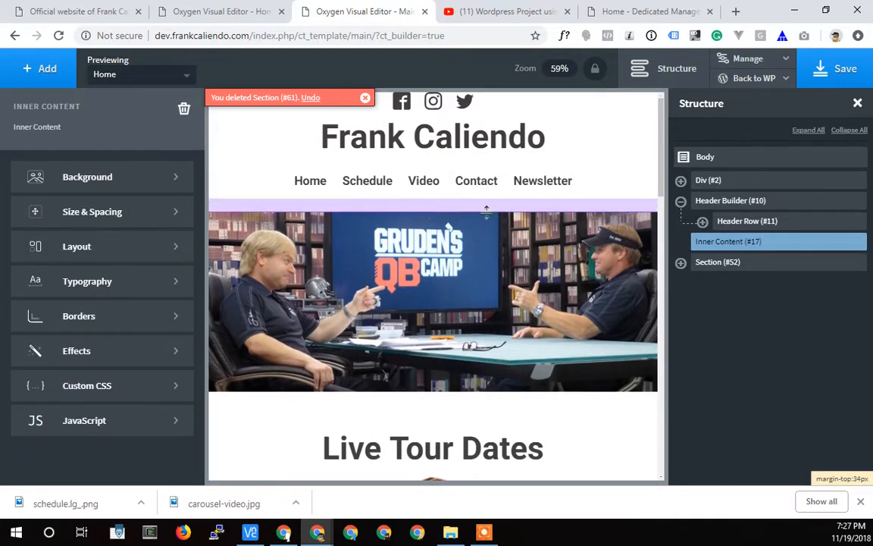
left_click(835, 75)
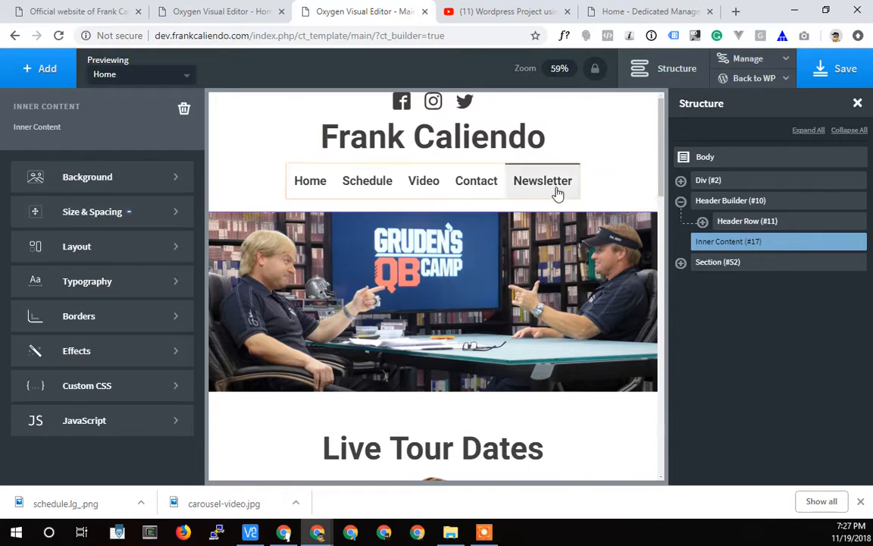
left_click(483, 193)
left_click(570, 286)
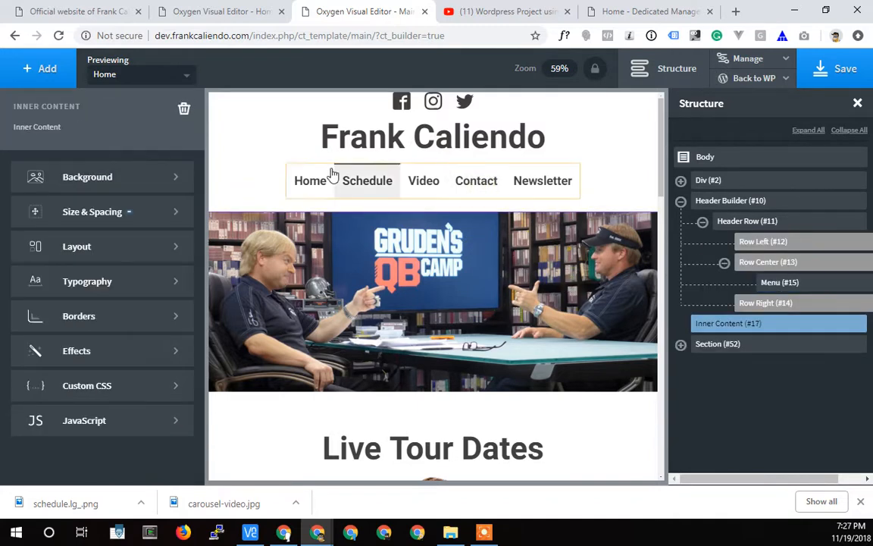
left_click(841, 70)
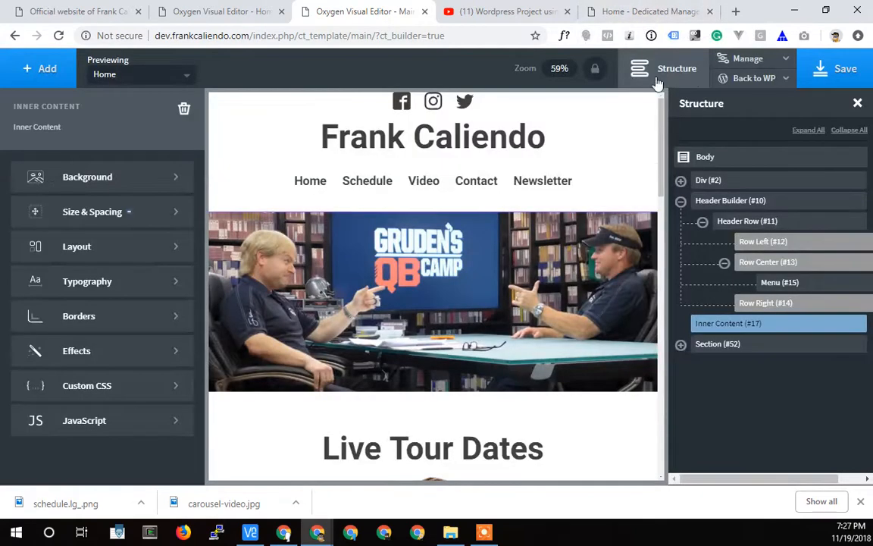
Open the homepage's frontend in a new tab and examine the banner image's width and spacing below the menu.
left_click(768, 79)
right_click(736, 125)
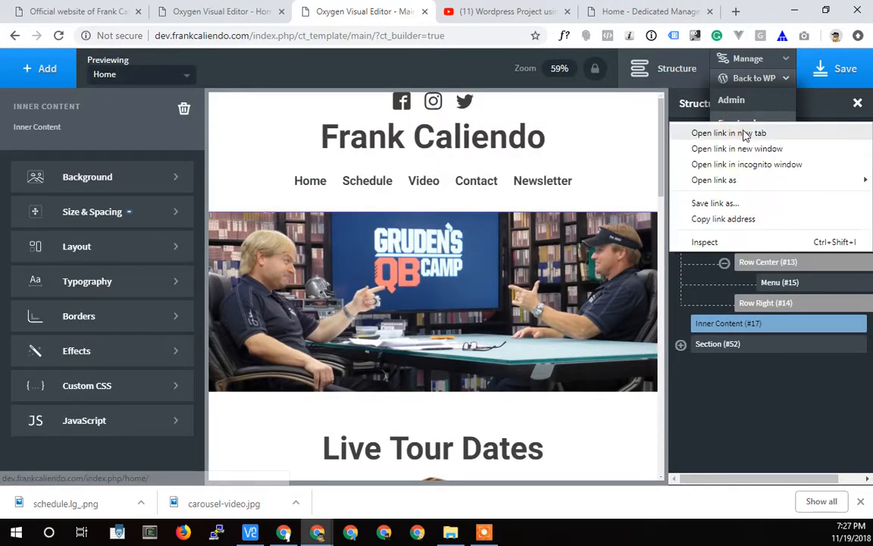
left_click(747, 132)
left_click(422, 11)
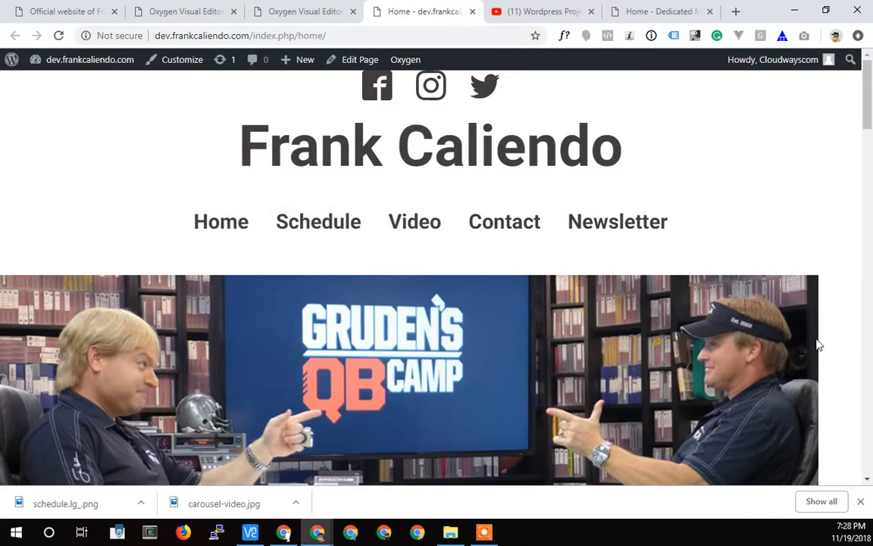
scroll(790, 384, "down", 7)
scroll(792, 385, "up", 2)
scroll(794, 385, "down", 2)
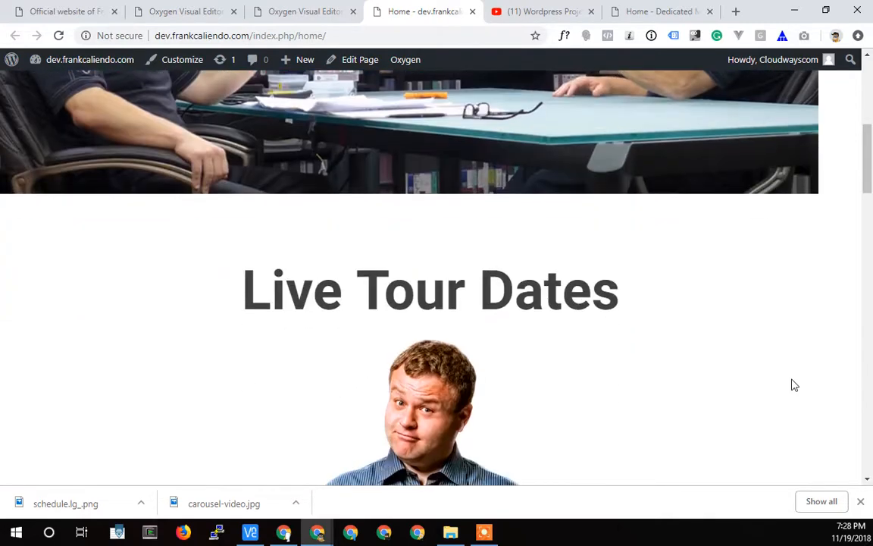
scroll(793, 385, "up", 3)
scroll(554, 269, "up", 2)
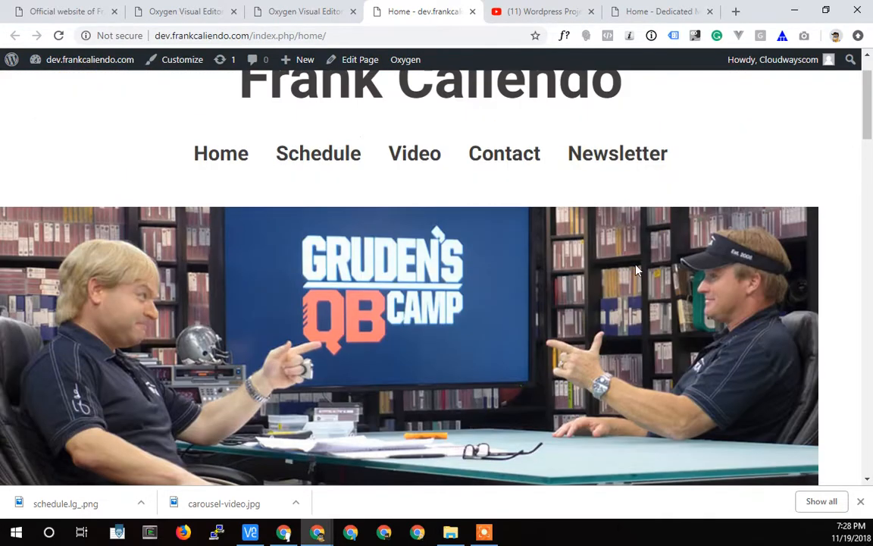
scroll(652, 245, "down", 1)
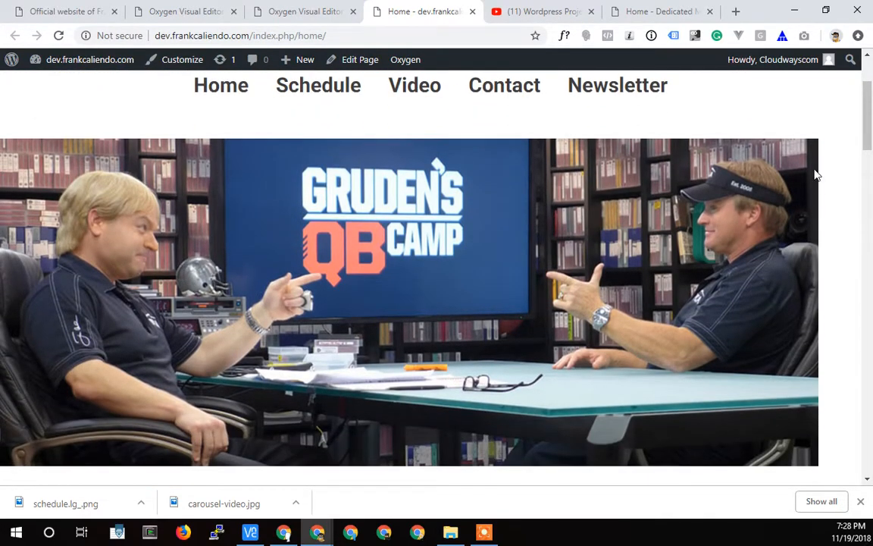
Return to the Main template and check Inner Content's size and spacing settings.
left_click(310, 10)
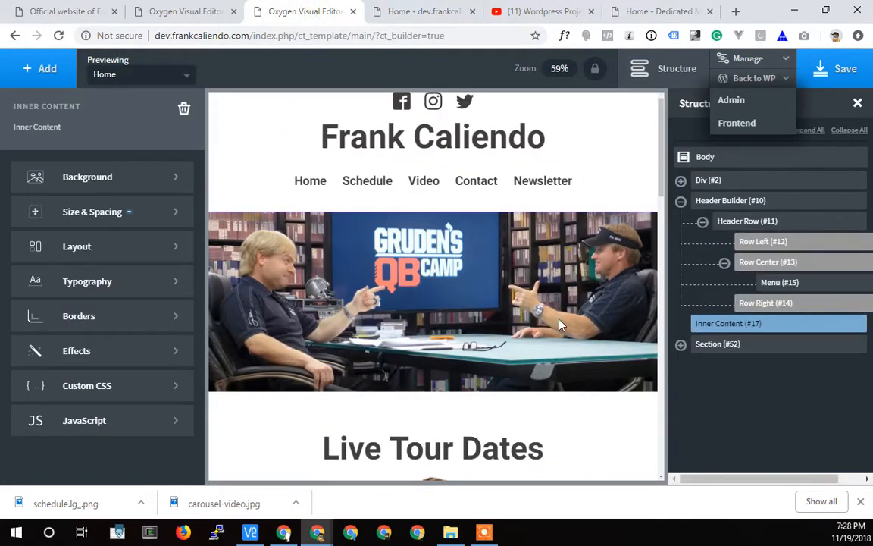
left_click(91, 214)
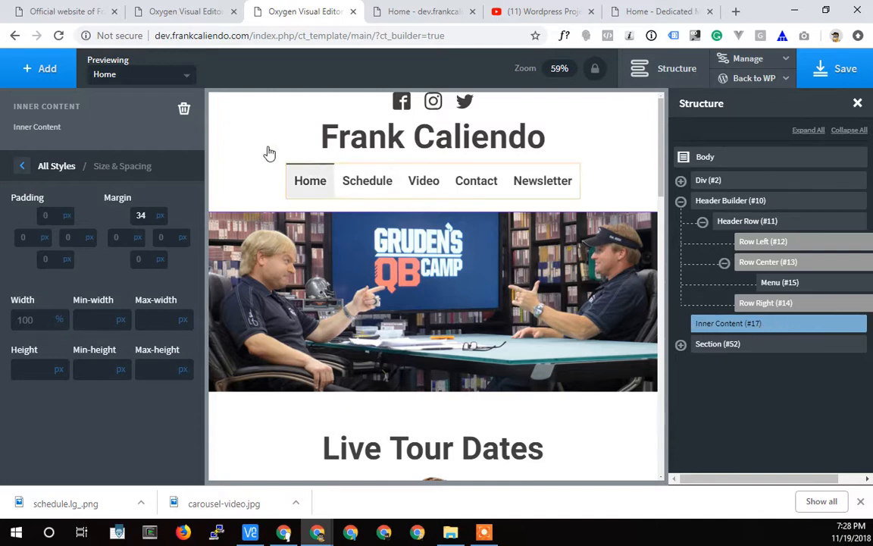
Open the homepage for editing with Oxygen in a new tab placed beside the template editor, showing the banner image.
left_click(423, 11)
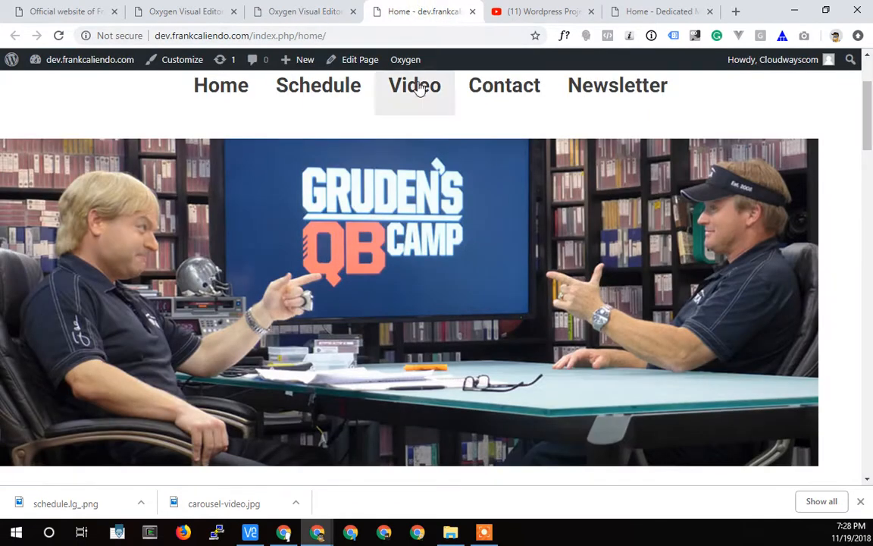
mouse_move(408, 62)
right_click(405, 86)
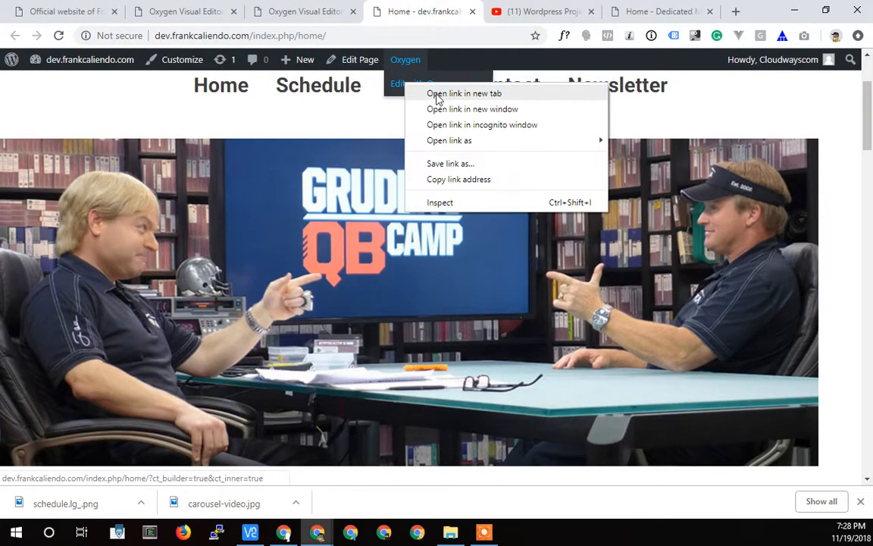
left_click(436, 92)
left_click(438, 11)
left_click_drag(438, 11, 344, 15)
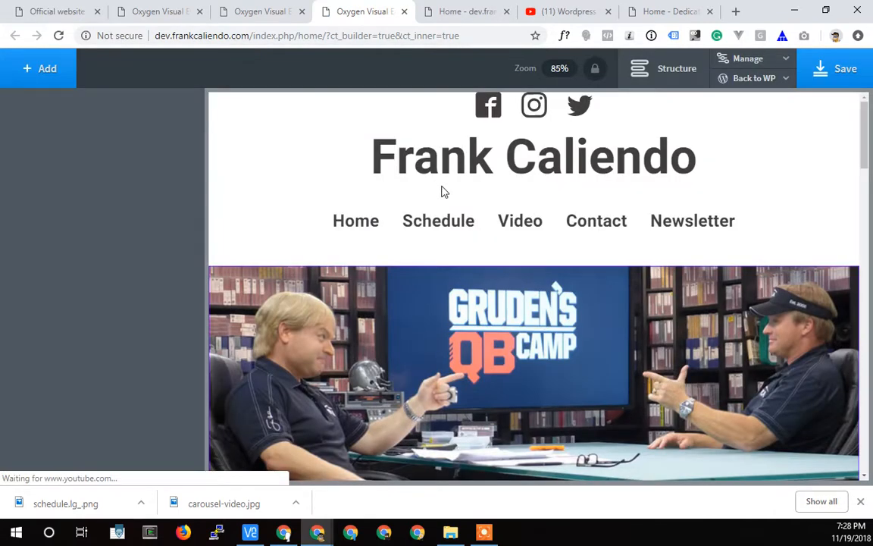
scroll(410, 197, "down", 2)
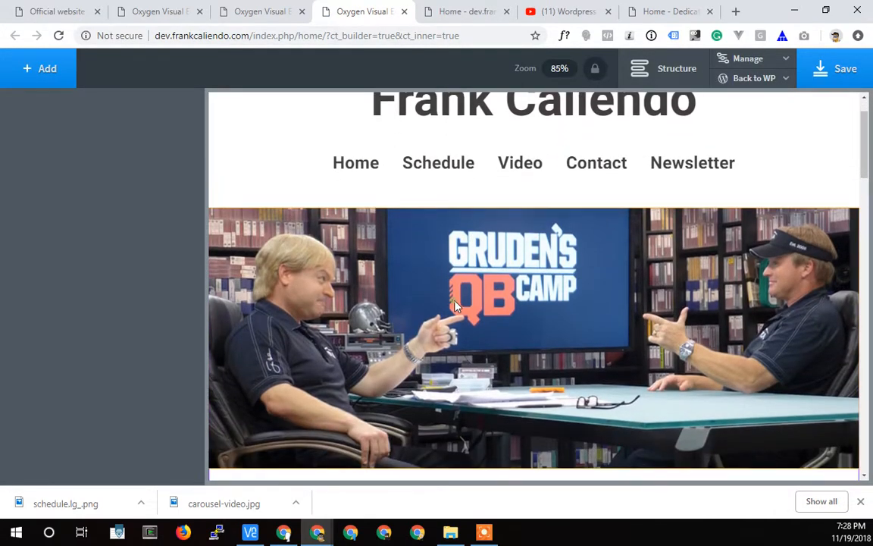
Set the banner image's container div to stack its children vertically with horizontal alignment Stretch, and save the homepage.
left_click(411, 275)
left_click(671, 68)
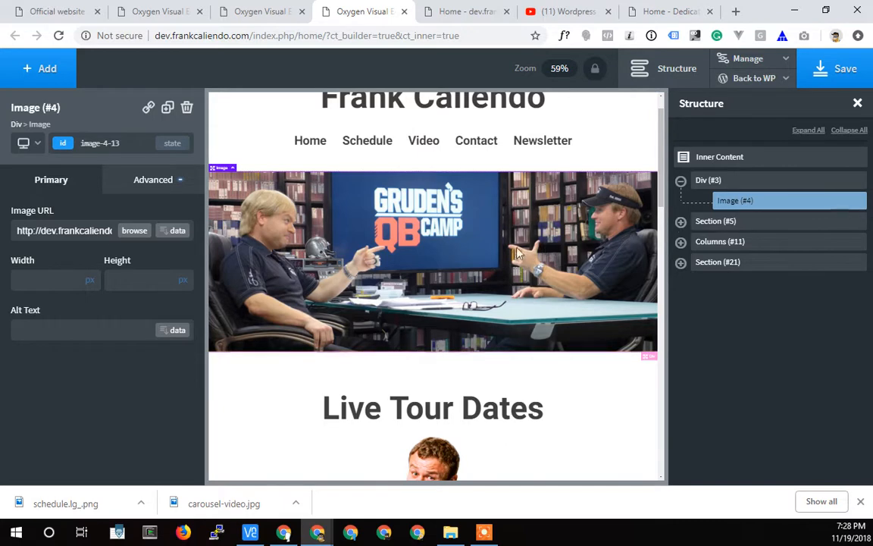
left_click(735, 182)
scroll(83, 307, "down", 1)
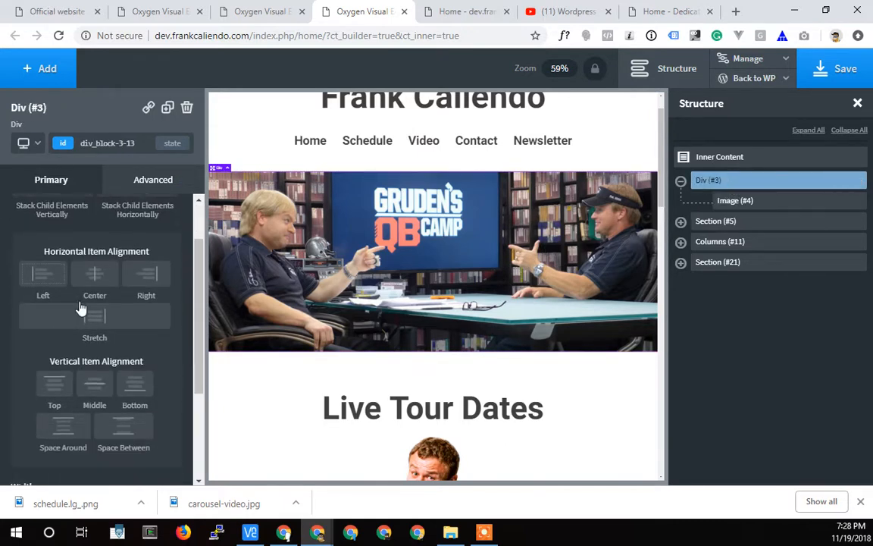
scroll(114, 334, "up", 1)
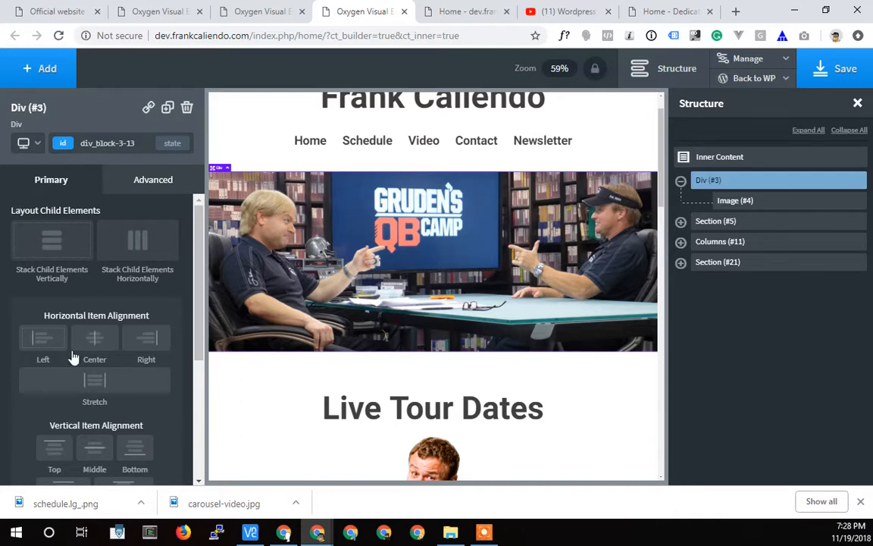
left_click(49, 248)
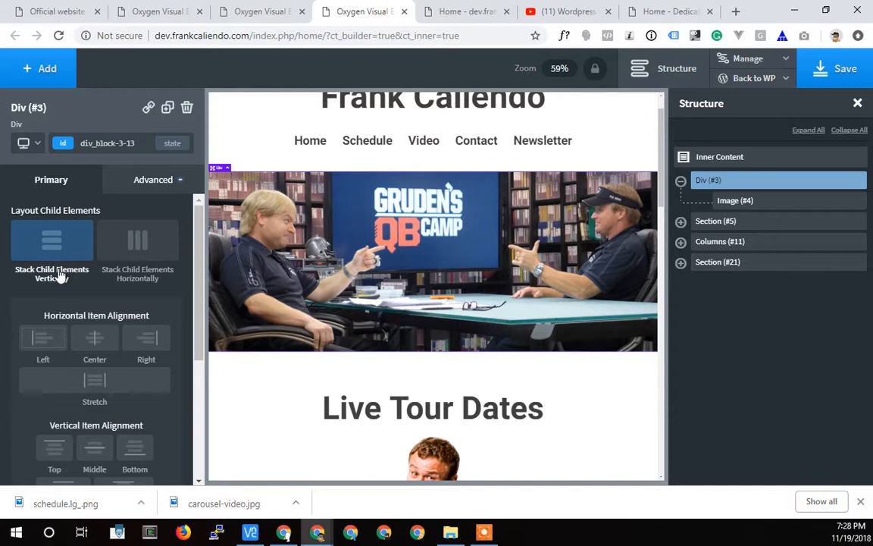
left_click(107, 389)
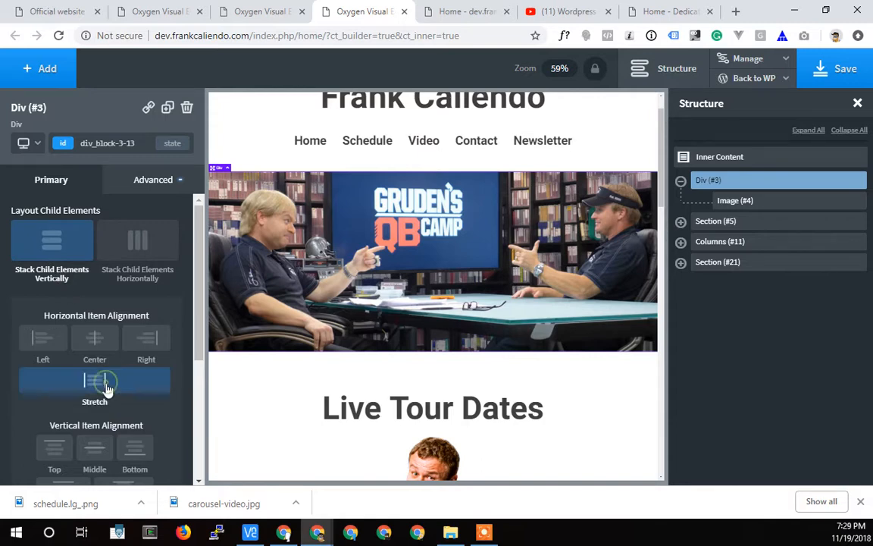
left_click(763, 203)
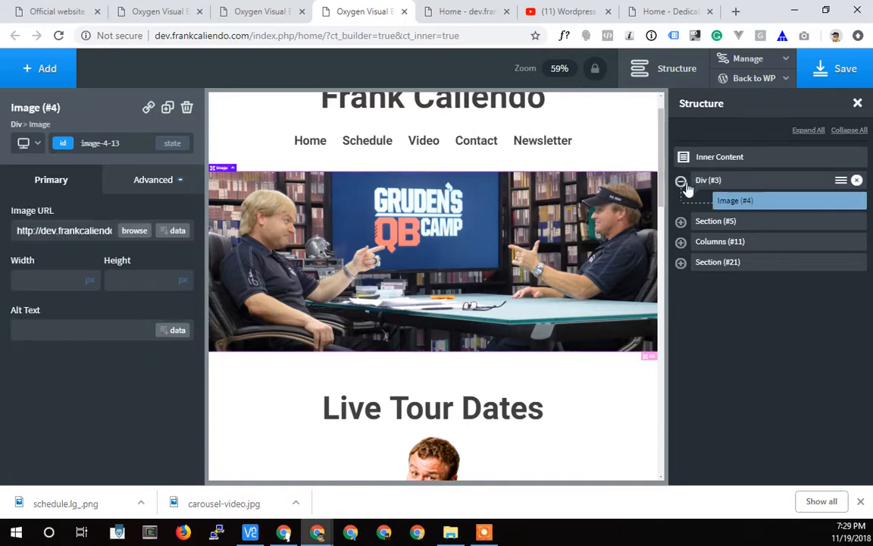
left_click(823, 77)
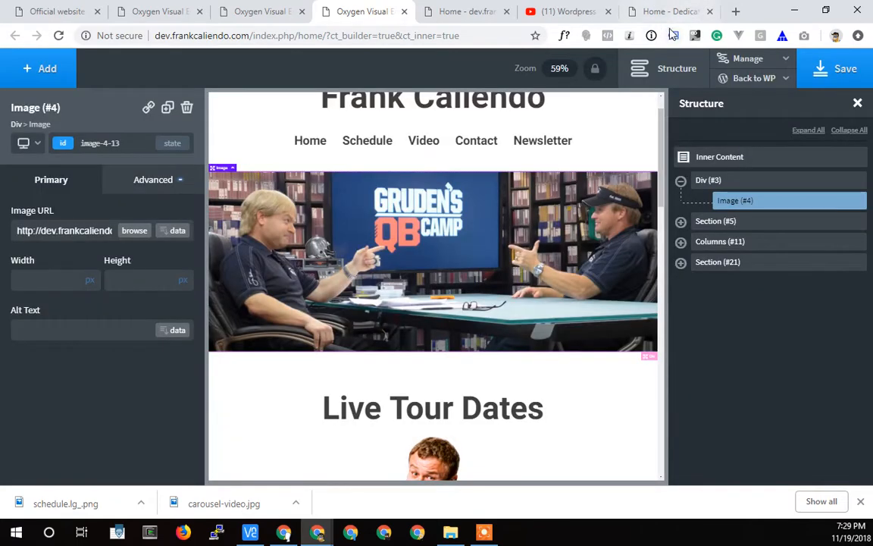
Reload the homepage's frontend and examine the banner's width and the spacing down through the tour and video sections.
left_click(666, 11)
left_click(477, 13)
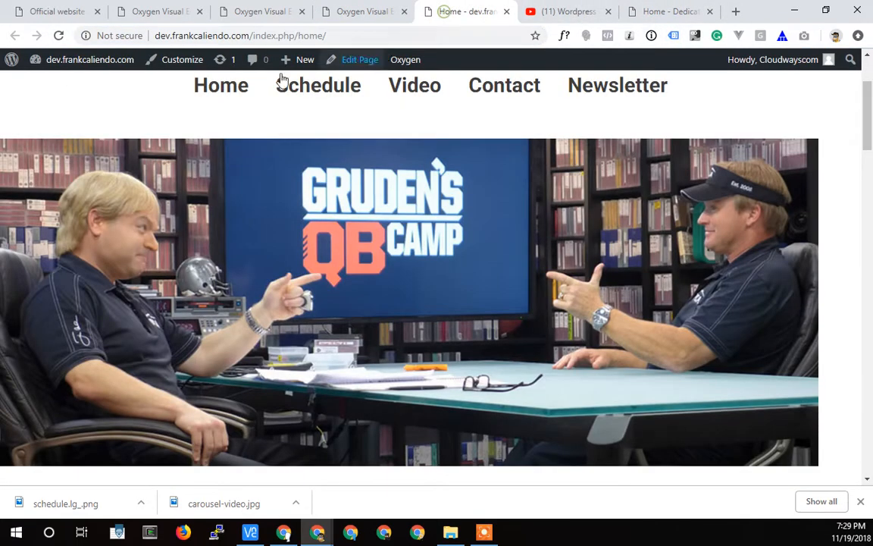
left_click(58, 35)
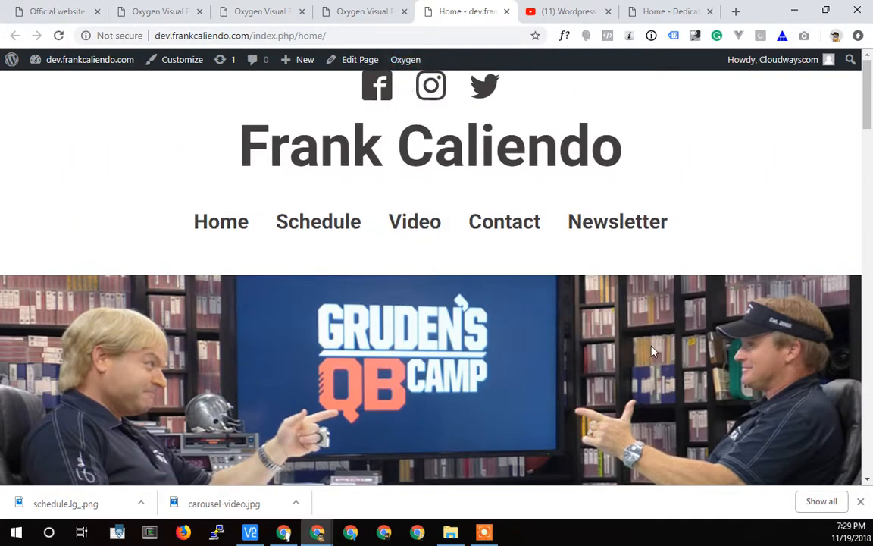
scroll(596, 340, "down", 4)
scroll(597, 334, "up", 4)
scroll(477, 274, "down", 10)
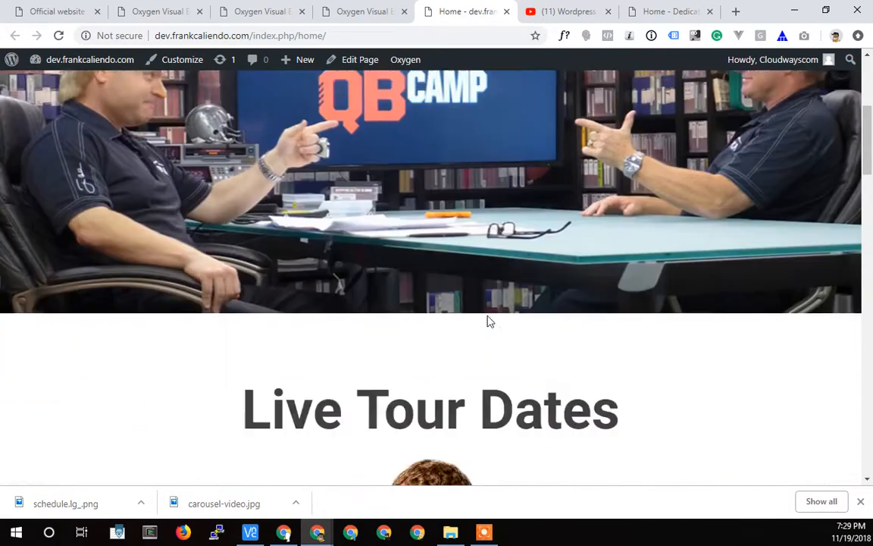
scroll(443, 292, "down", 20)
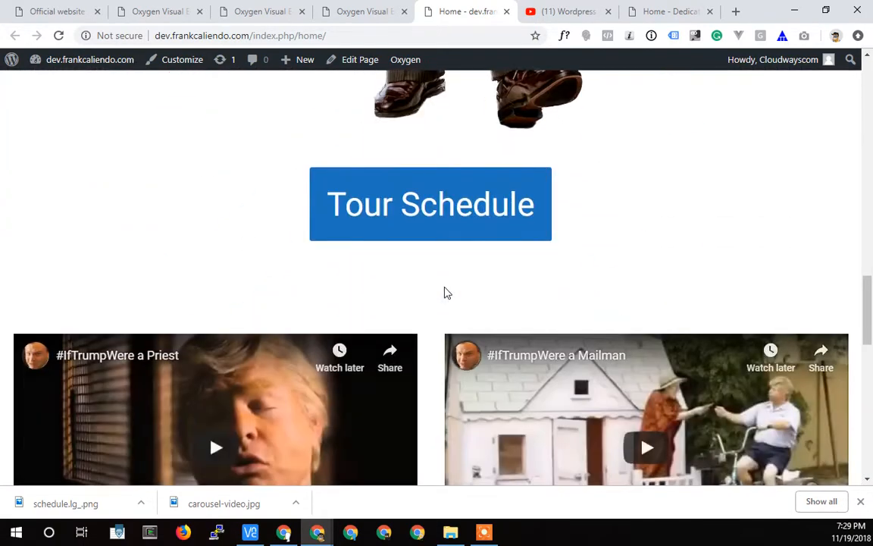
scroll(450, 298, "up", 20)
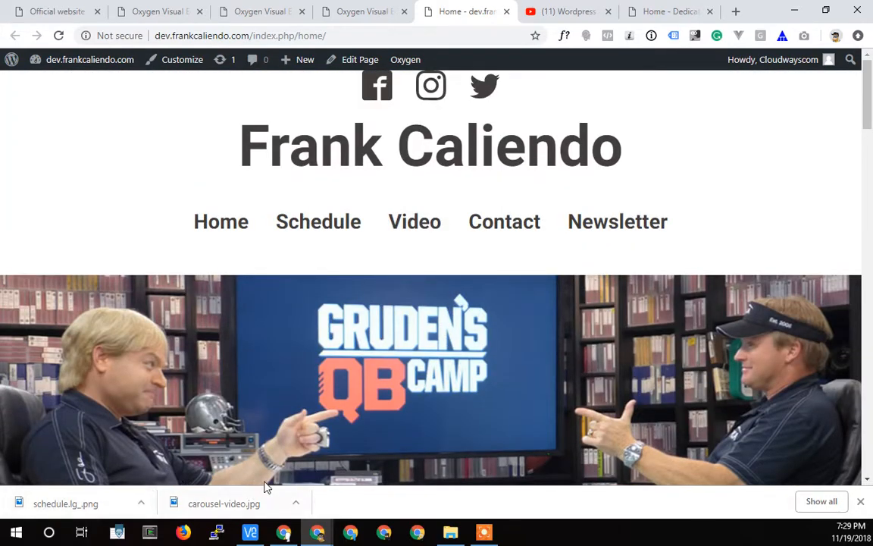
Inspect the homepage in the responsive device view, narrowing it to 437 px wide to check the header, banner and content.
left_click(861, 502)
right_click(606, 488)
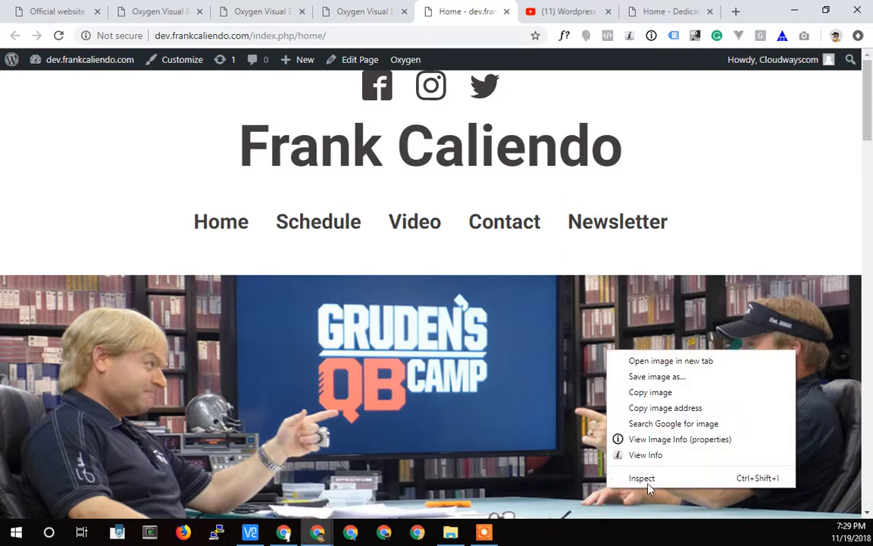
left_click(645, 482)
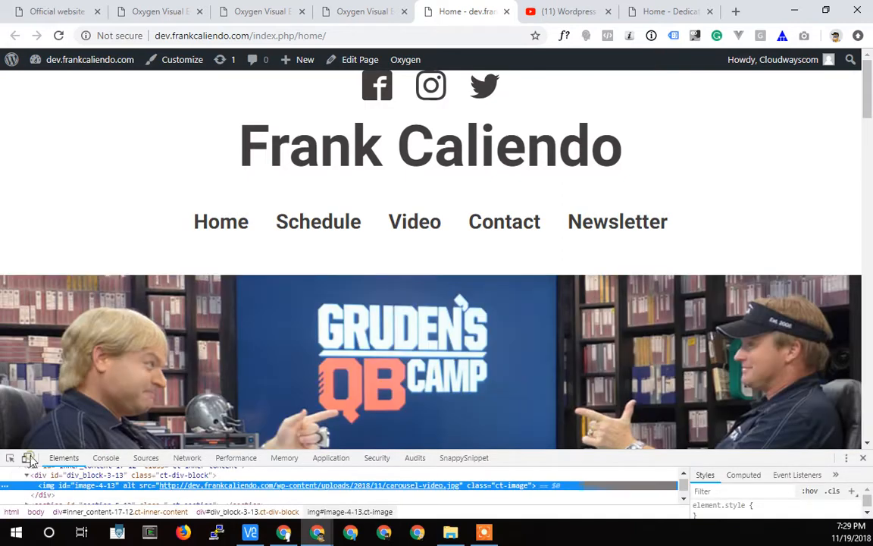
left_click(27, 458)
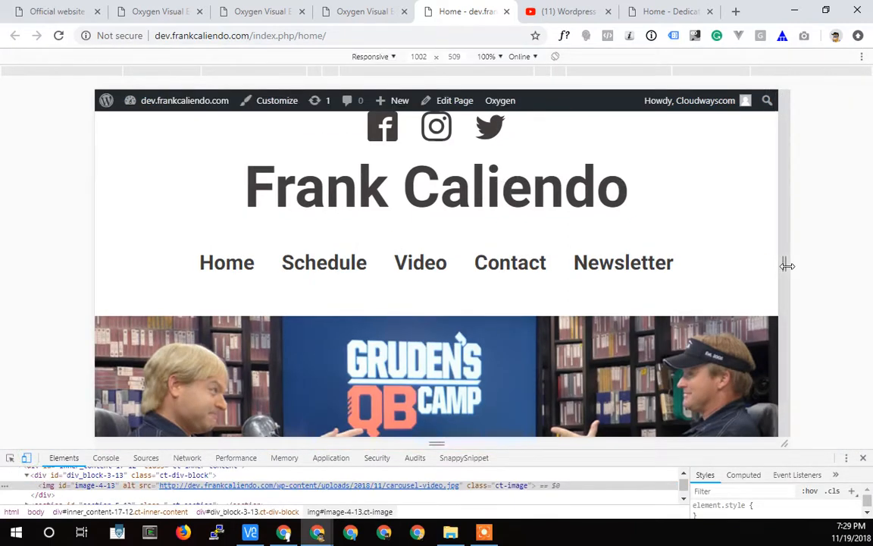
left_click_drag(787, 265, 597, 264)
scroll(513, 293, "down", 2)
scroll(511, 294, "up", 3)
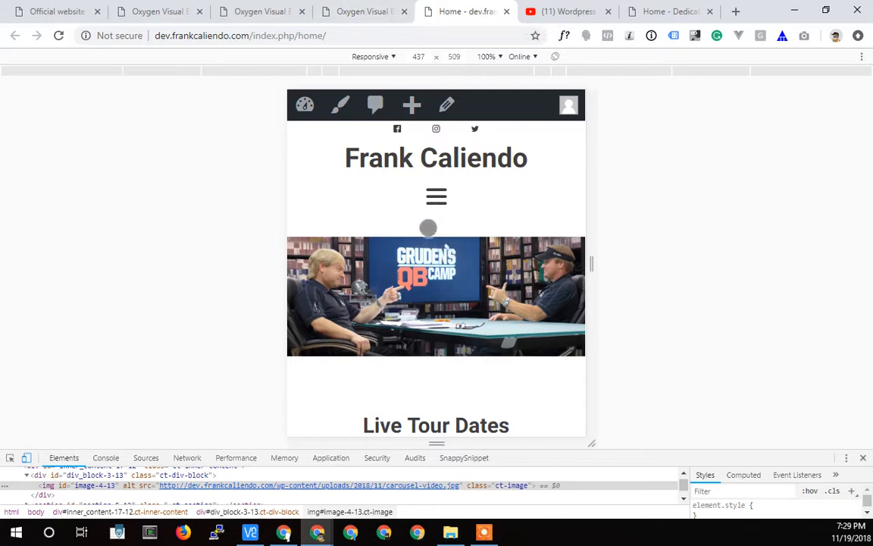
Compare the space between menu and banner in the Main template with the homepage editor's mobile layout.
left_click(259, 16)
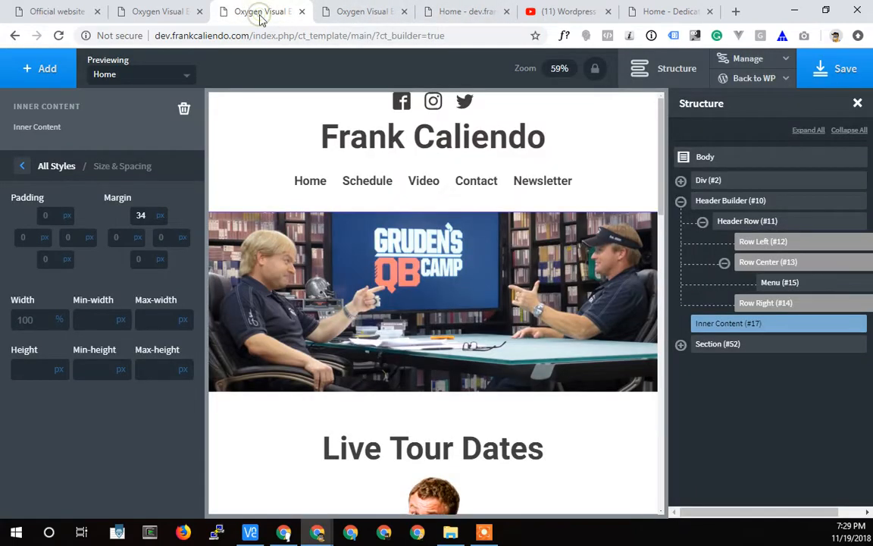
left_click(168, 12)
scroll(383, 242, "up", 1)
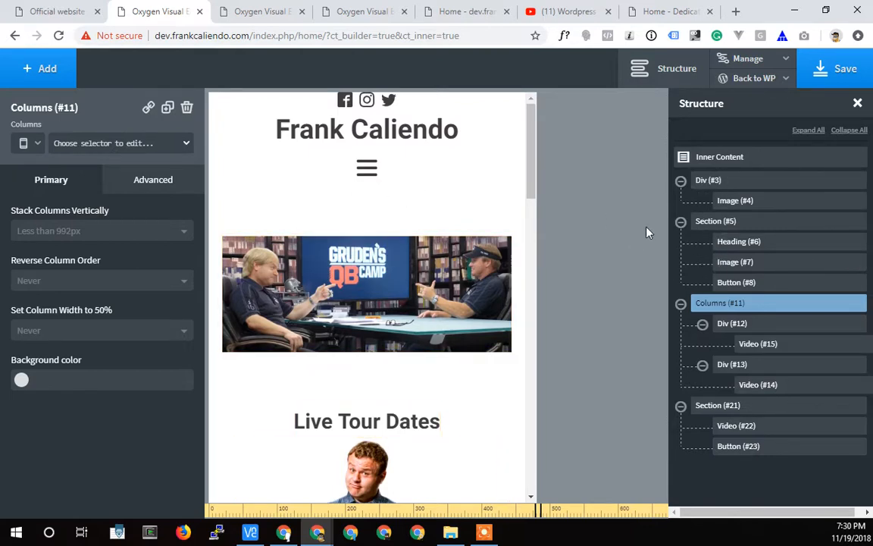
left_click(250, 12)
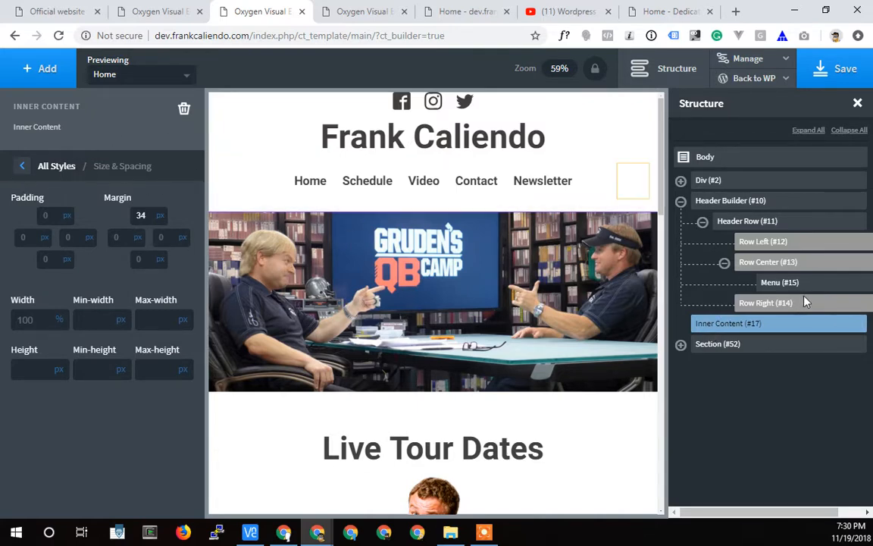
Check the header and Inner Content's size and spacing settings in the Main template at the less than 992px breakpoint.
left_click(774, 201)
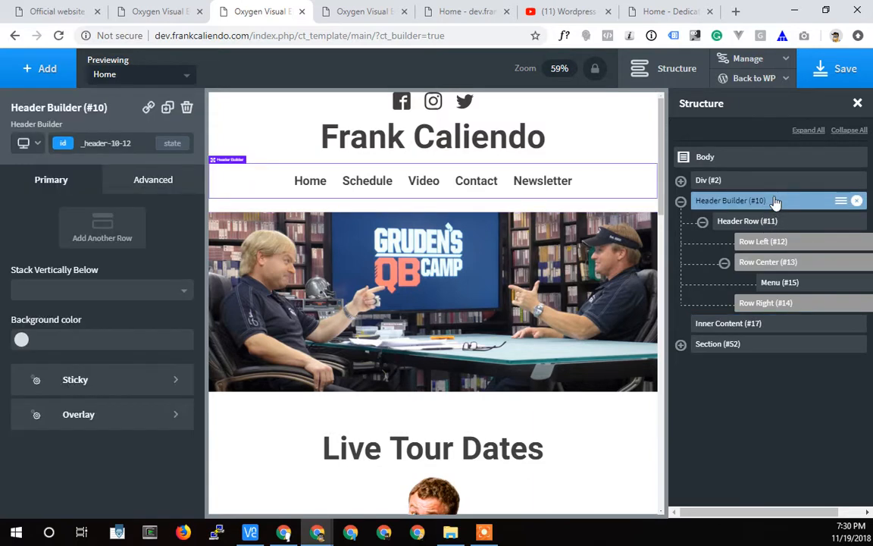
left_click(771, 325)
left_click(19, 168)
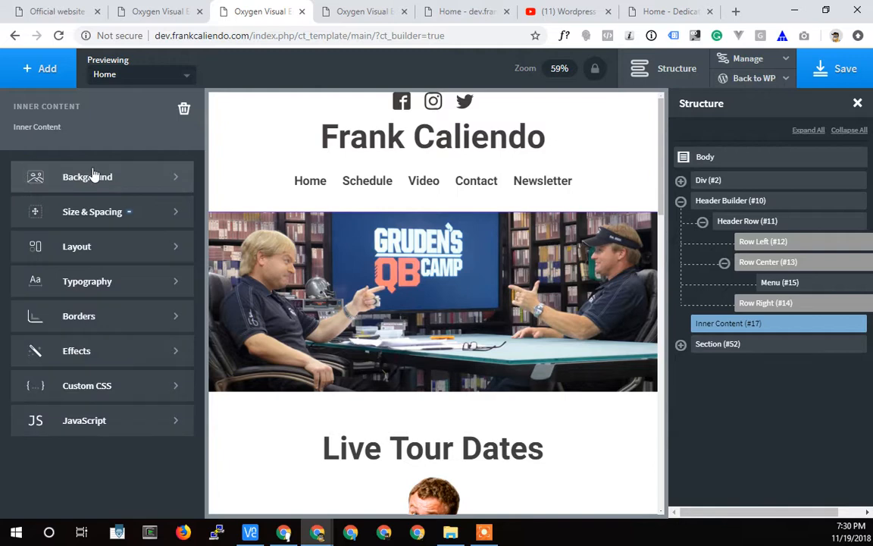
left_click(88, 214)
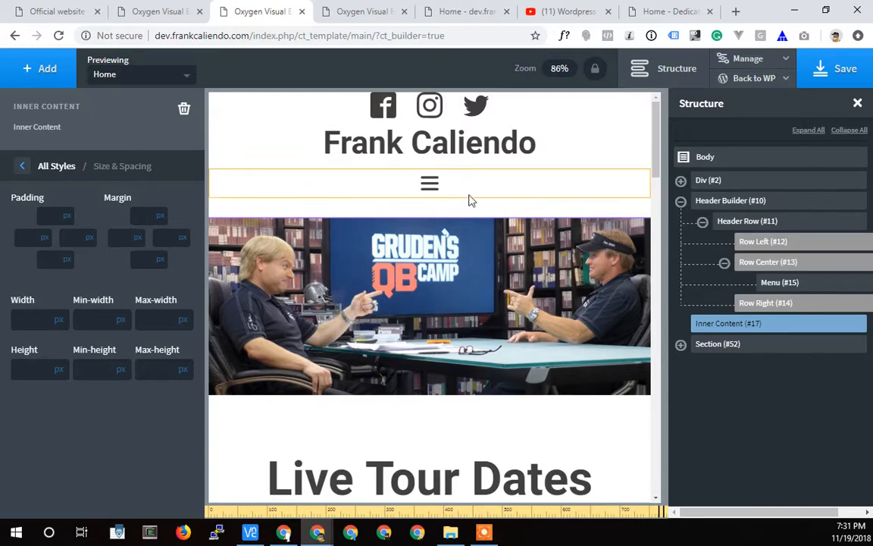
left_click(24, 166)
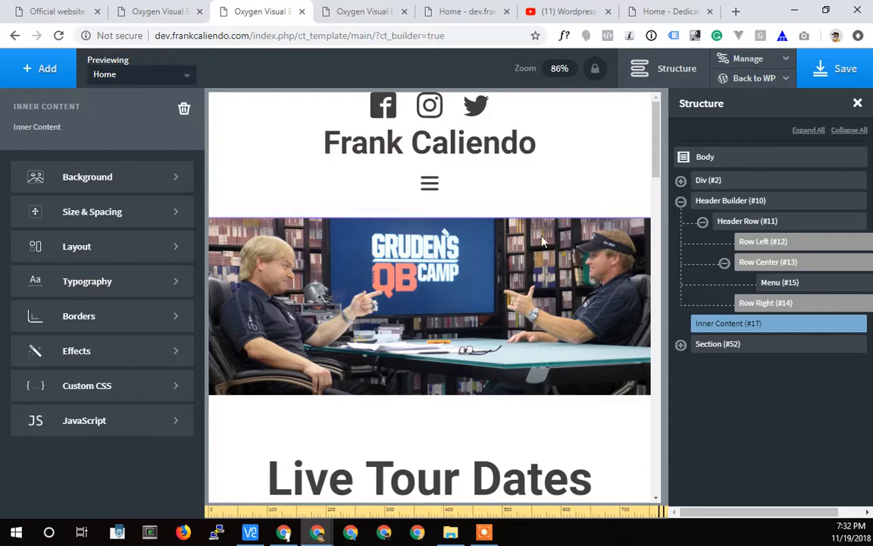
Use the footer section's breakpoint choices to compare the banner's top spacing at All devices and less than 992px.
left_click(766, 351)
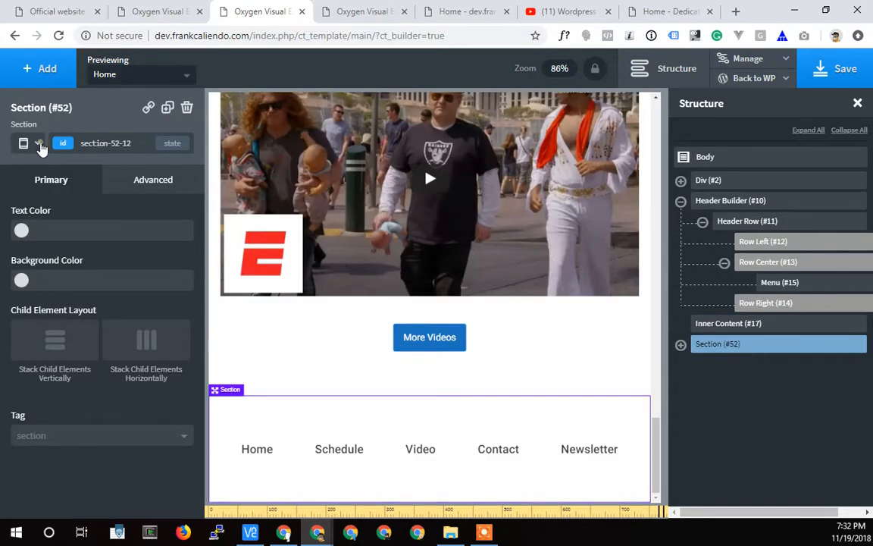
left_click(37, 143)
left_click(46, 173)
scroll(402, 256, "up", 10)
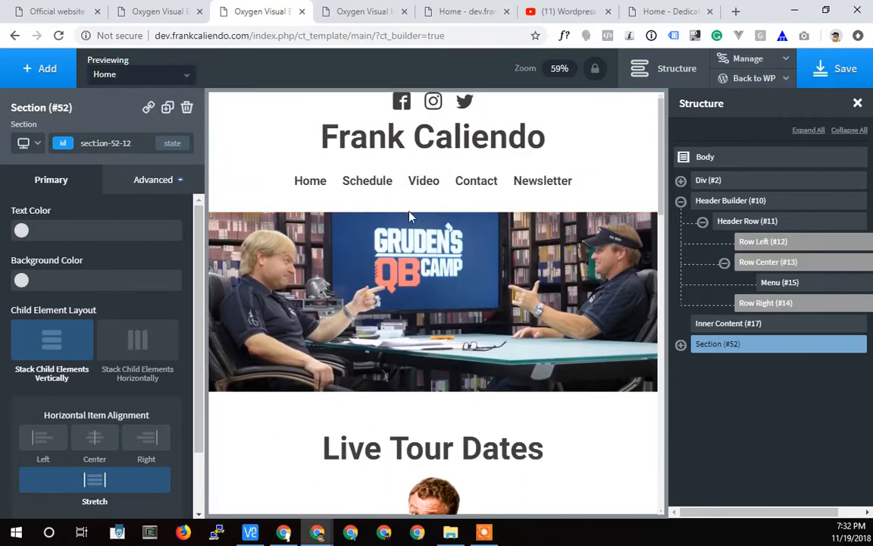
left_click(38, 144)
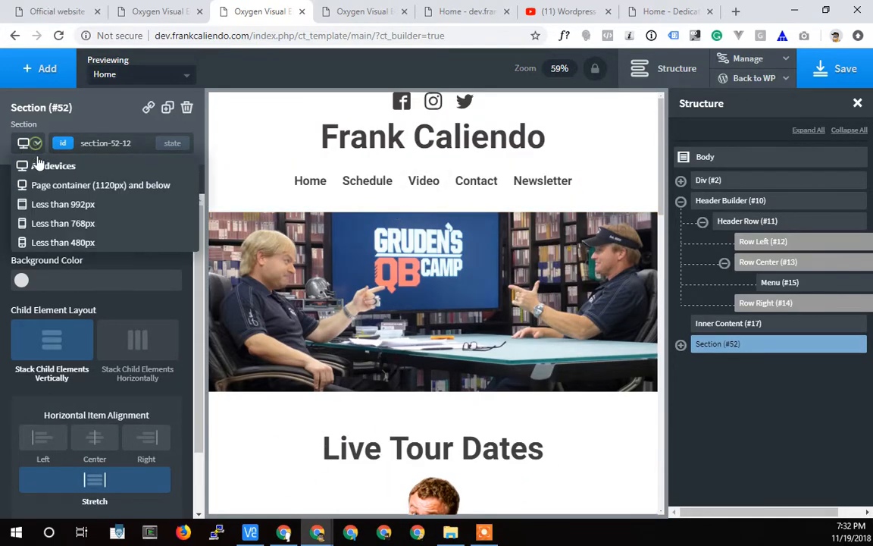
left_click(45, 201)
scroll(418, 265, "up", 10)
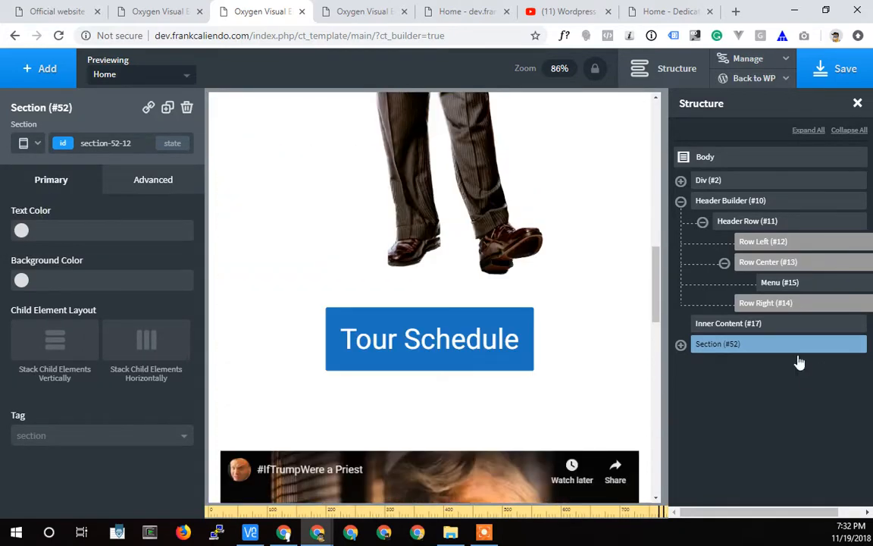
scroll(583, 364, "up", 5)
scroll(576, 363, "up", 3)
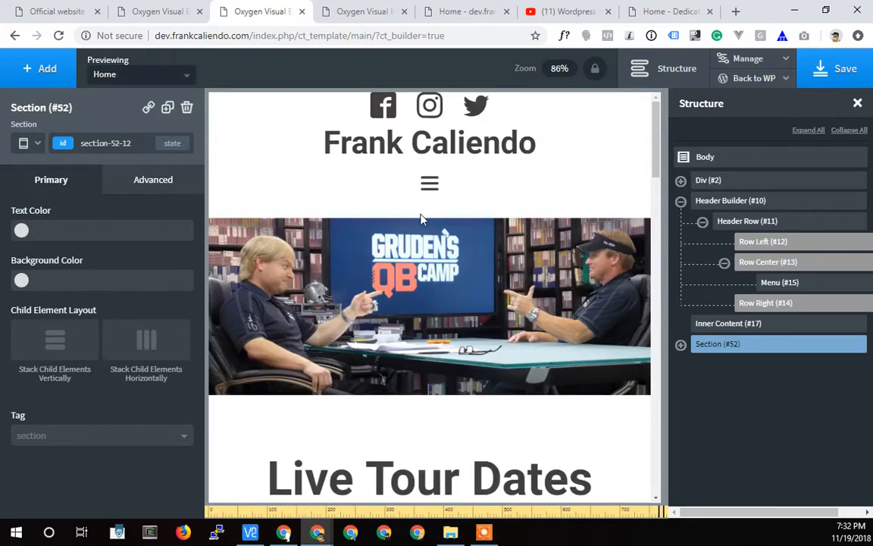
Set Inner Content's top margin to 10 px at the less than 768px breakpoint and save the Main template.
left_click(38, 144)
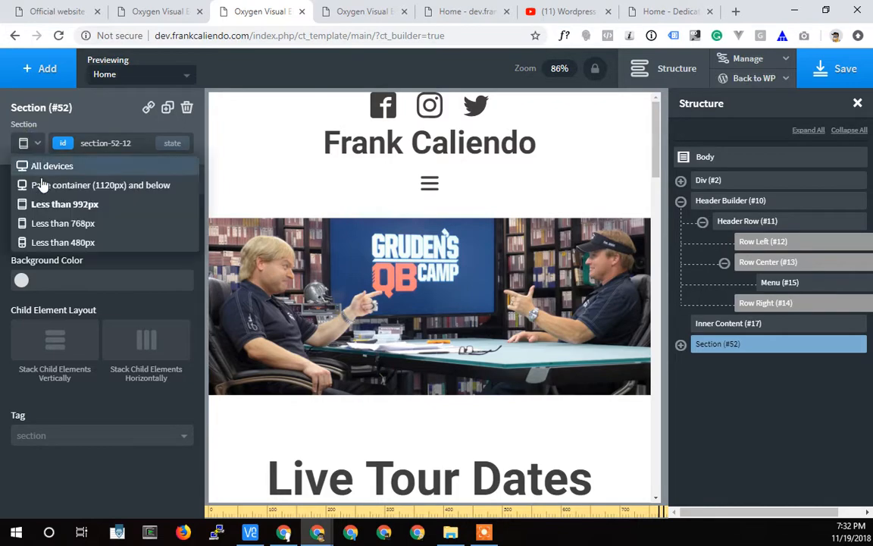
left_click(45, 224)
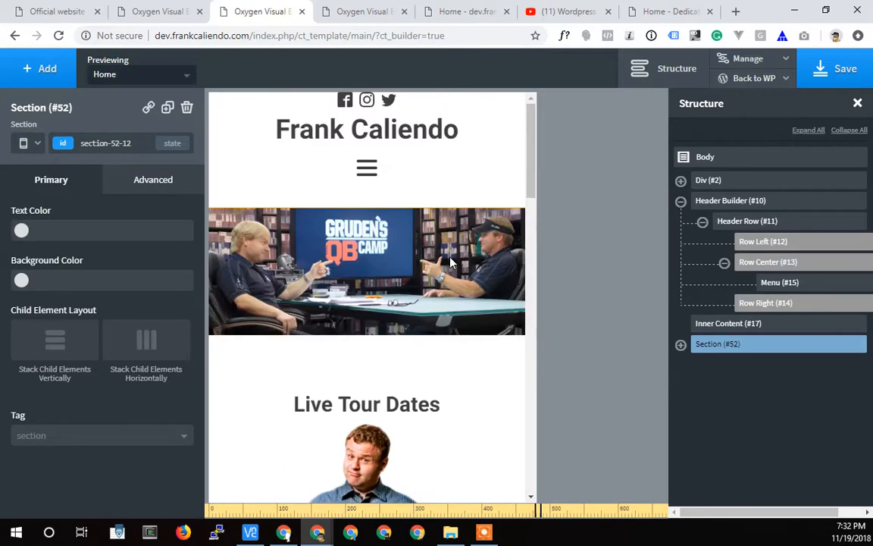
left_click(728, 323)
left_click_drag(375, 205, 363, 185)
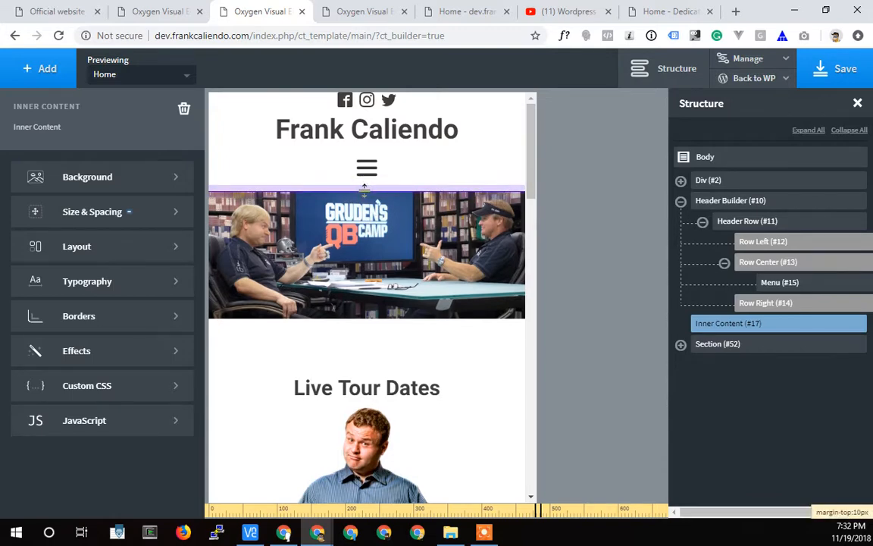
left_click(843, 69)
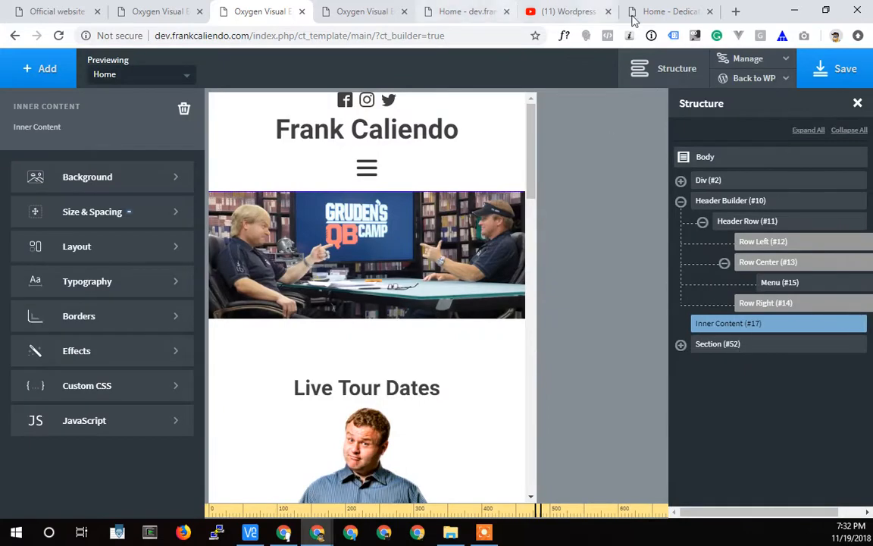
Select the footer section in the Main template and switch the canvas back to the All devices view.
left_click(758, 349)
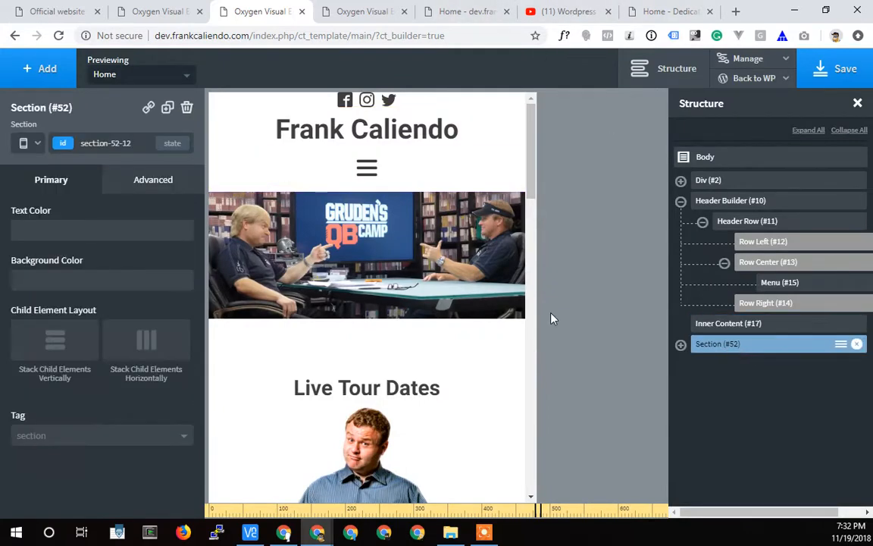
scroll(431, 237, "up", 18)
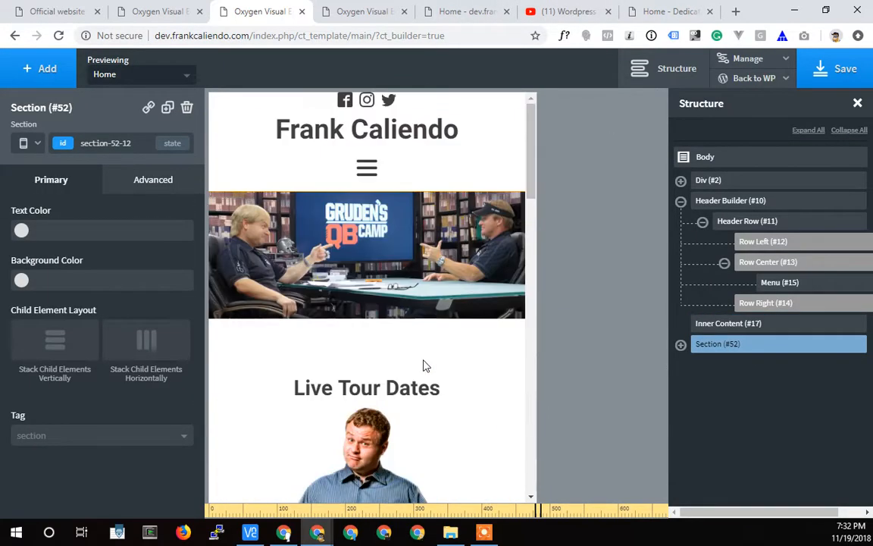
left_click(36, 143)
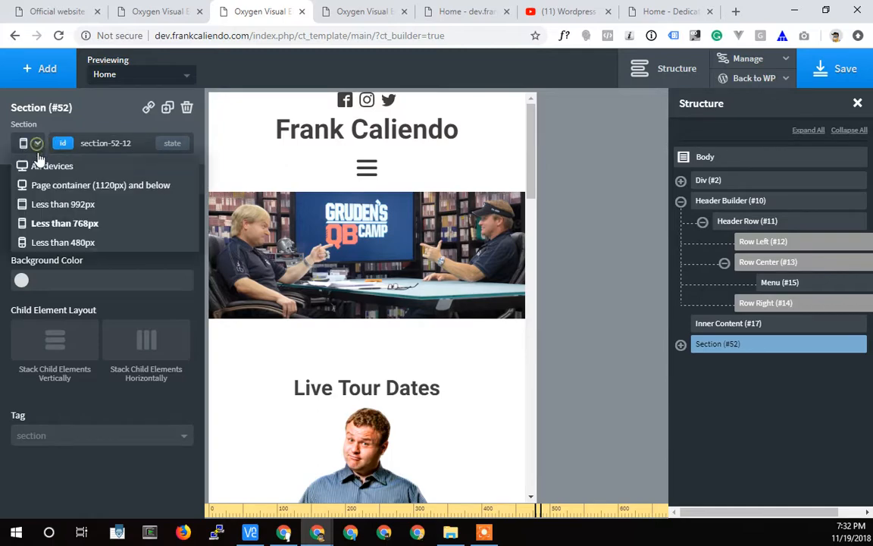
left_click(46, 166)
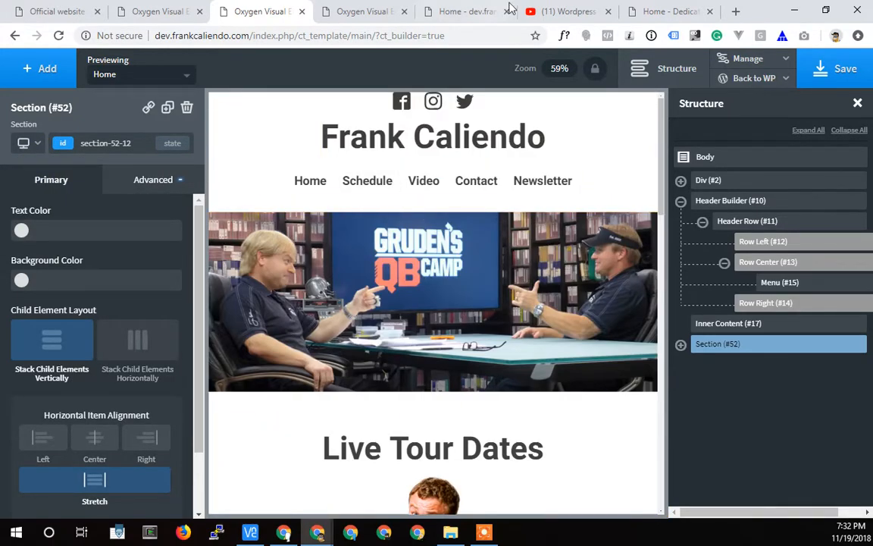
Reload the development homepage and check its banner spacing with the responsive preview widened to about 1098 px and narrowed to about 576 px.
left_click(368, 13)
left_click(671, 14)
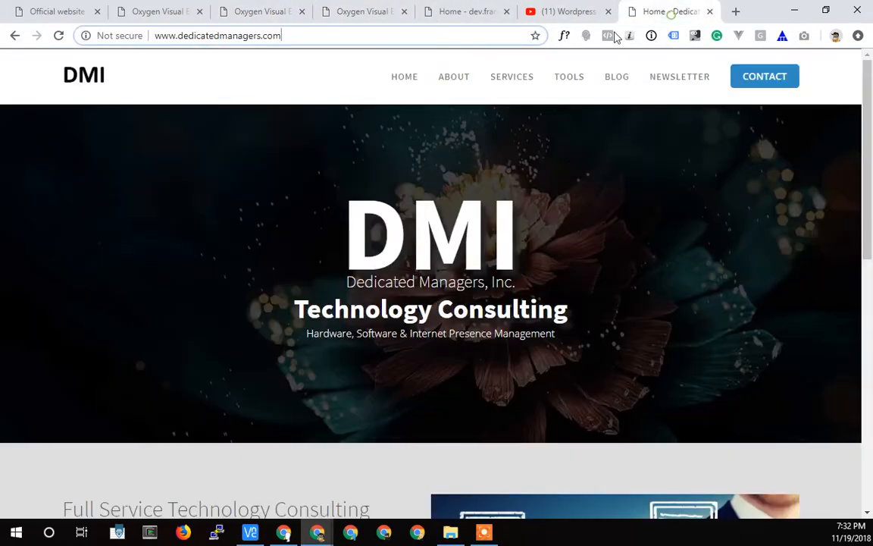
left_click(466, 12)
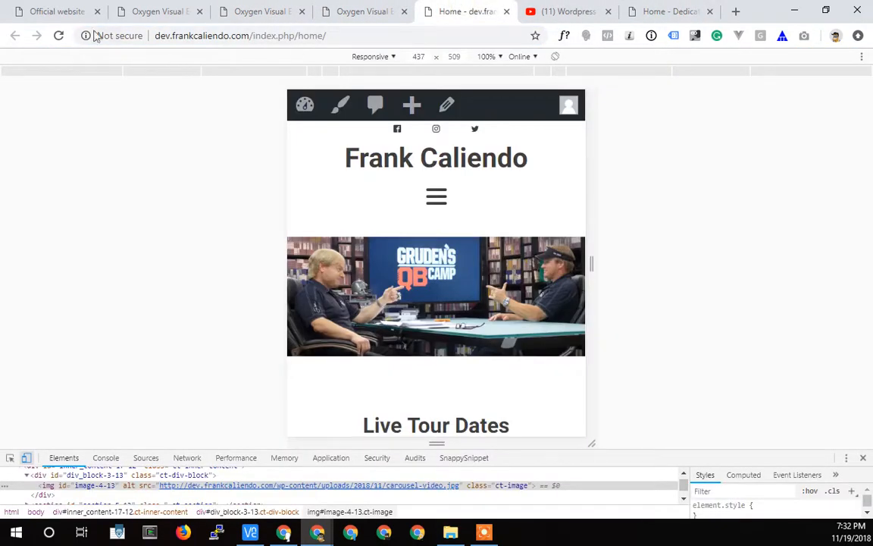
left_click(59, 37)
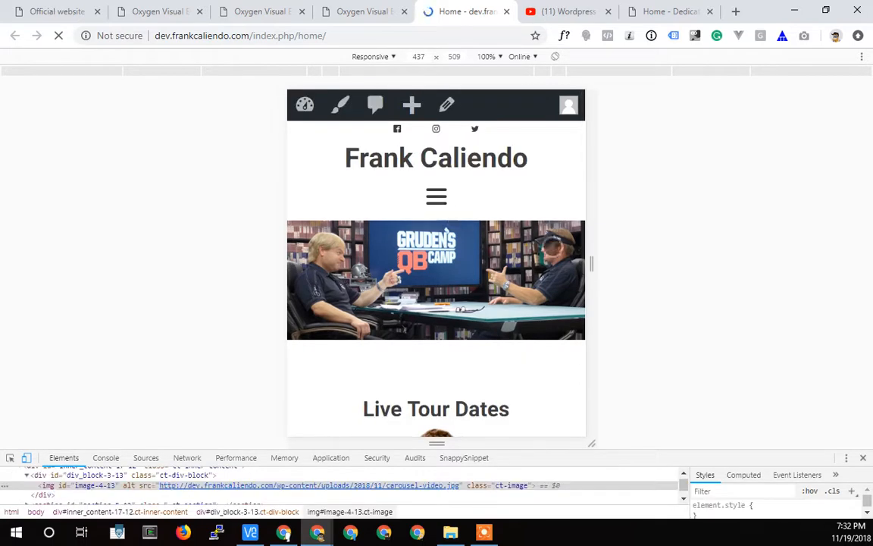
left_click_drag(593, 266, 816, 269)
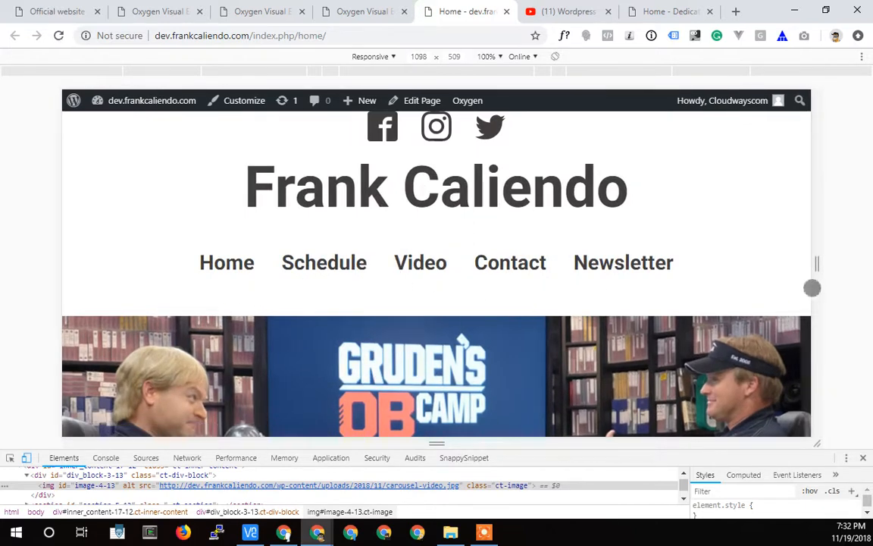
left_click_drag(818, 270, 638, 269)
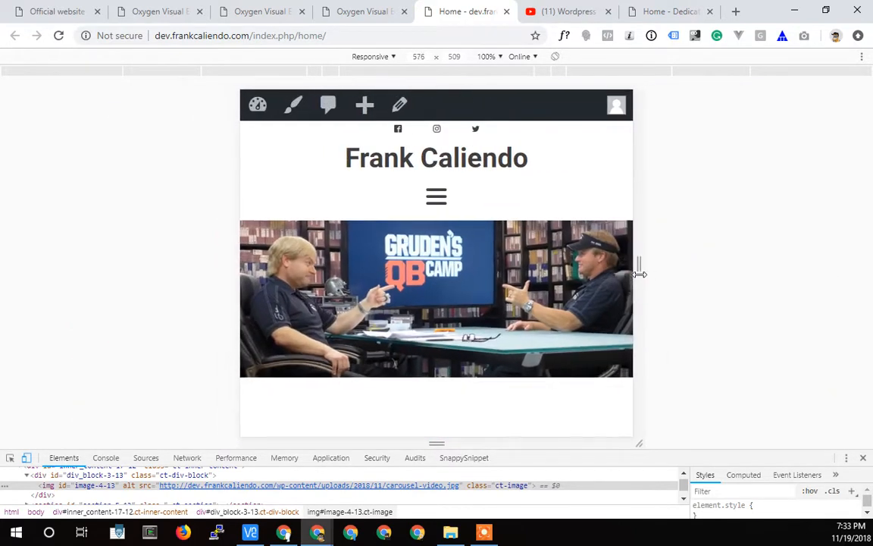
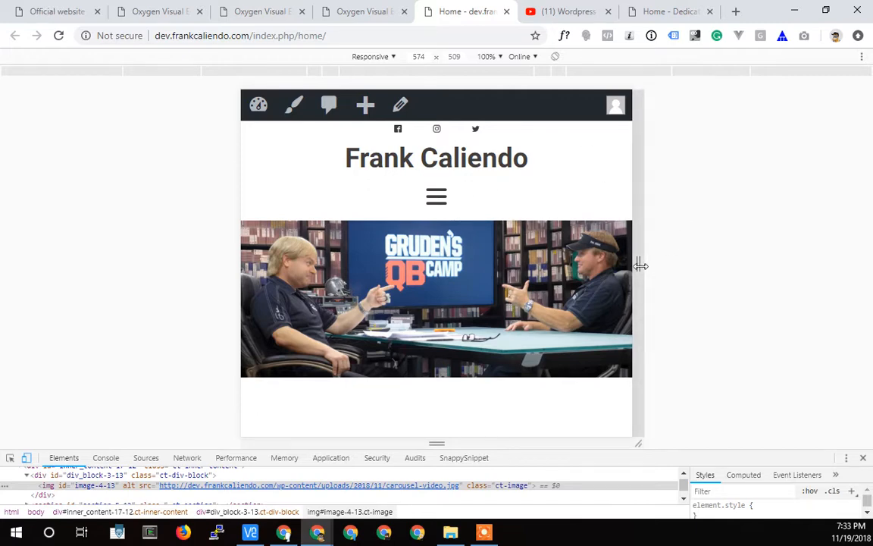
Check the development homepage's header menu and banner with the responsive preview at about 1209 px, 1124 px and 771 px wide.
left_click_drag(640, 266, 855, 262)
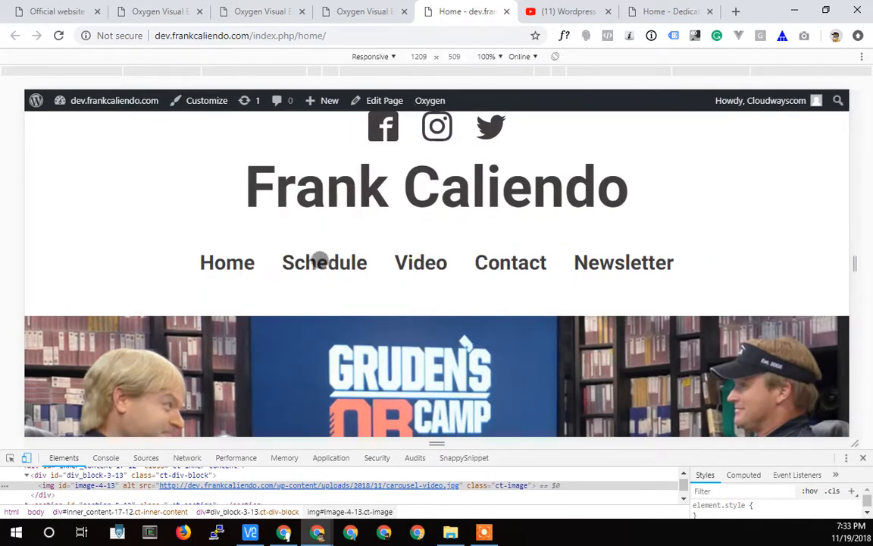
left_click_drag(850, 263, 827, 258)
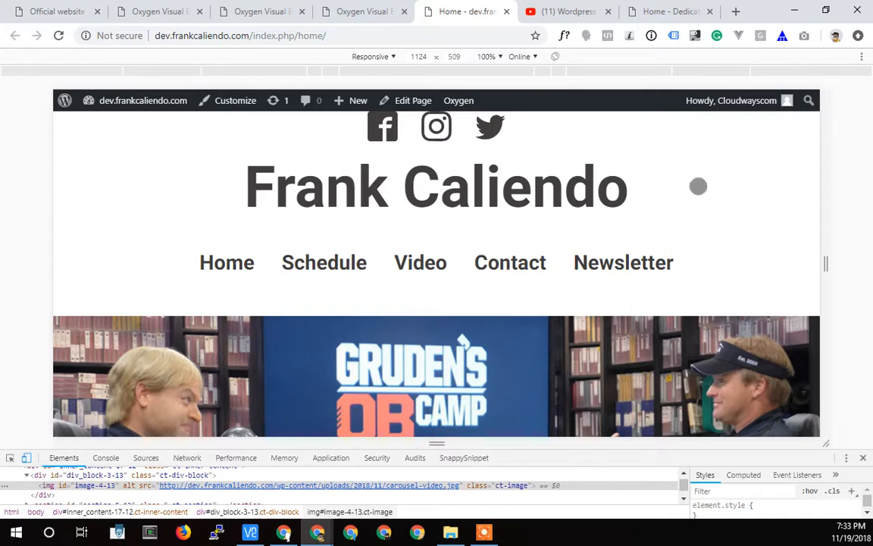
left_click_drag(826, 261, 706, 260)
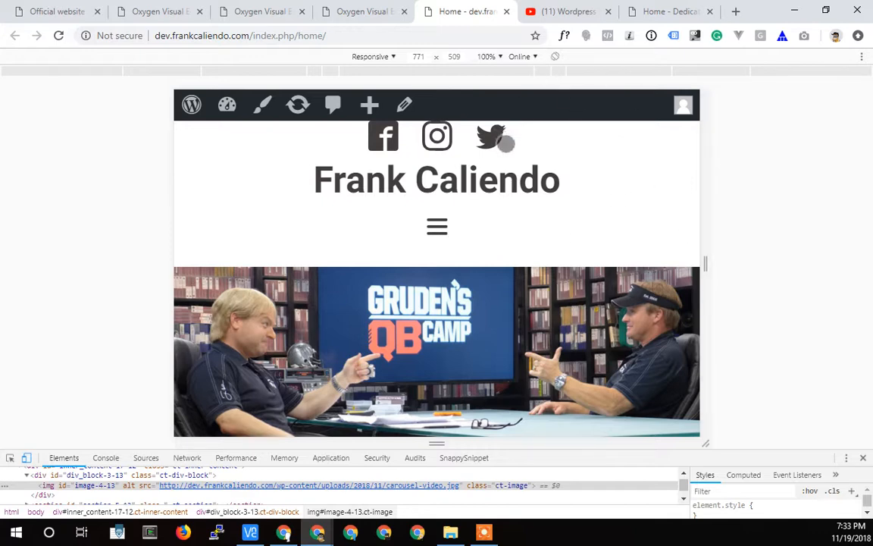
In the Main template, set the Header Builder's display to none at the less than 992px breakpoint and save.
left_click(357, 14)
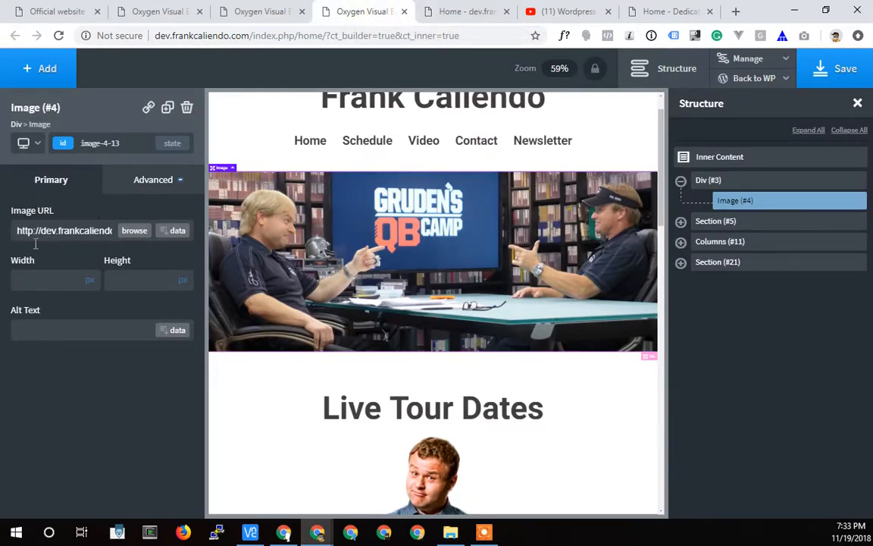
left_click(740, 221)
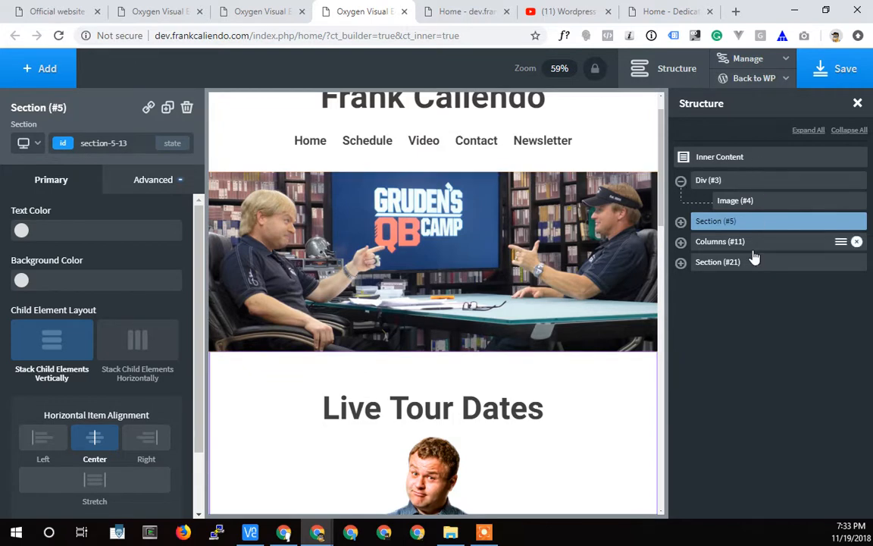
left_click(261, 11)
left_click(786, 203)
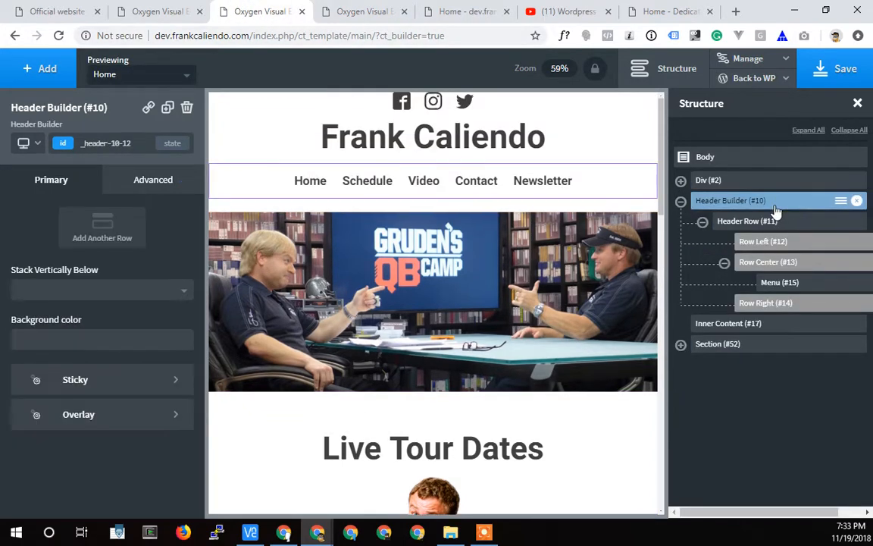
left_click(148, 187)
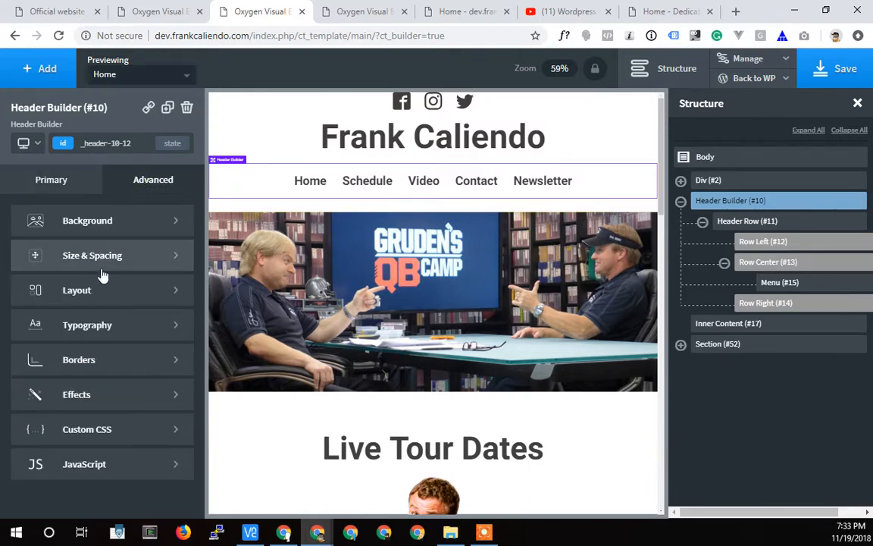
left_click(85, 300)
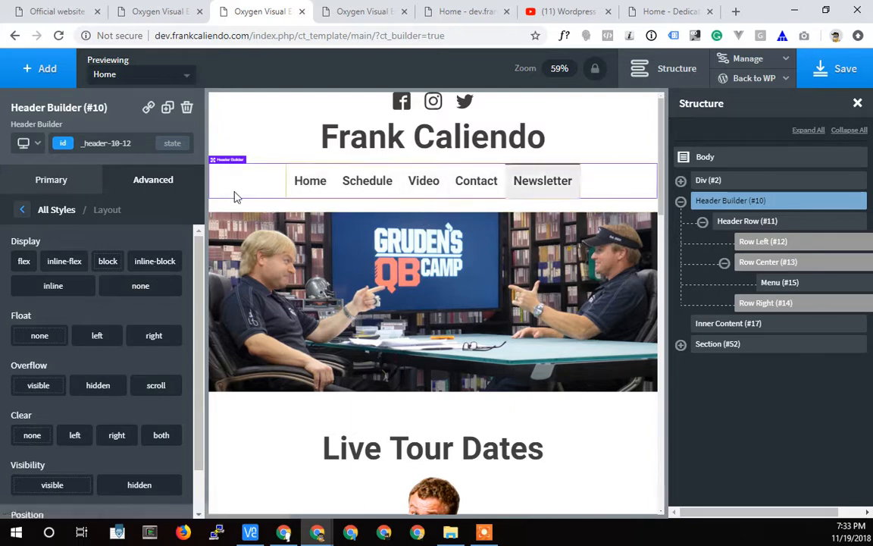
left_click(33, 143)
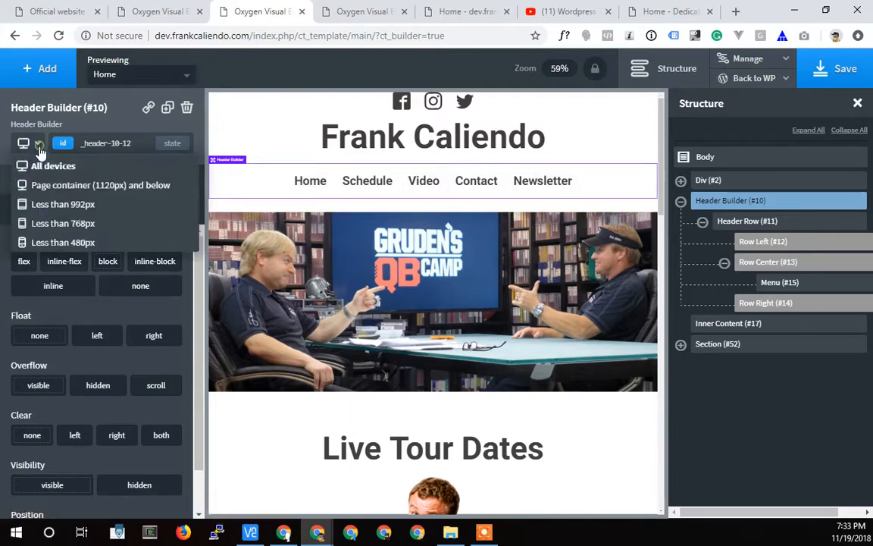
left_click(43, 205)
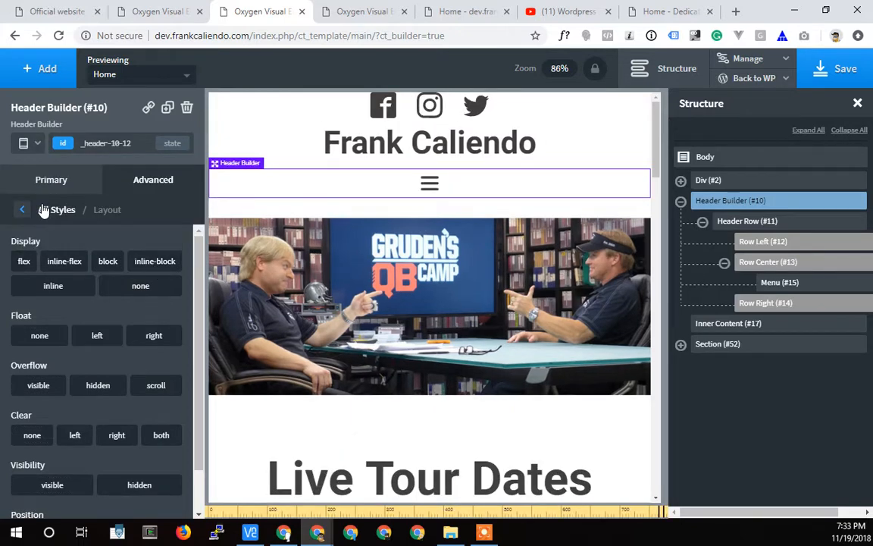
left_click(135, 291)
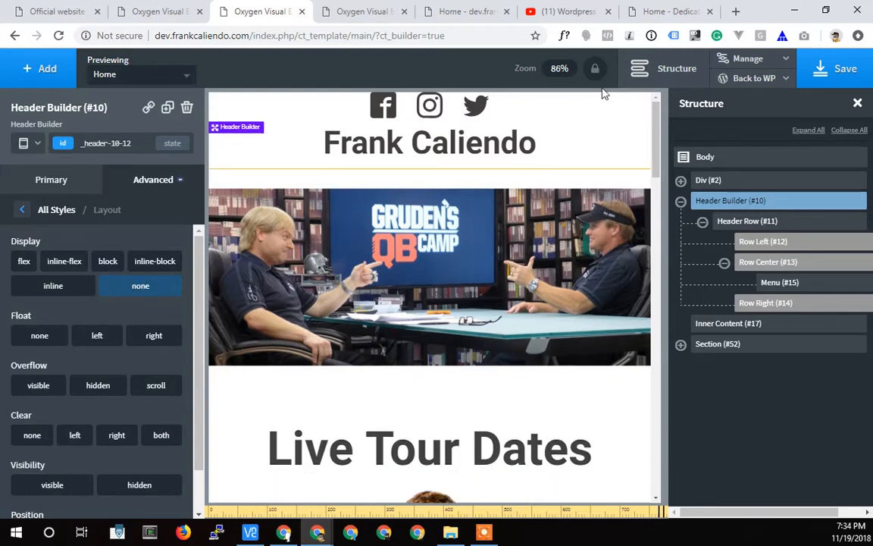
left_click(830, 70)
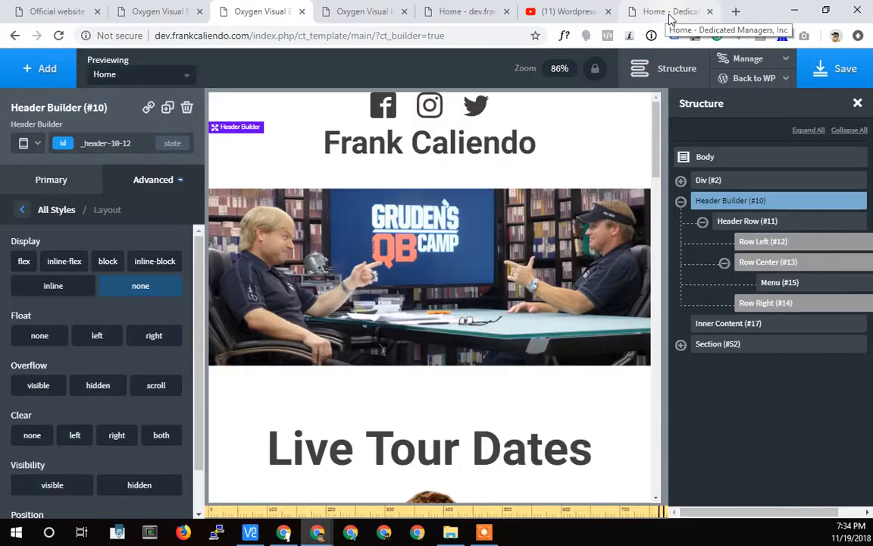
Reload the development homepage and check its header with the responsive preview narrowed to about 533 px and widened to about 909 px.
left_click(670, 13)
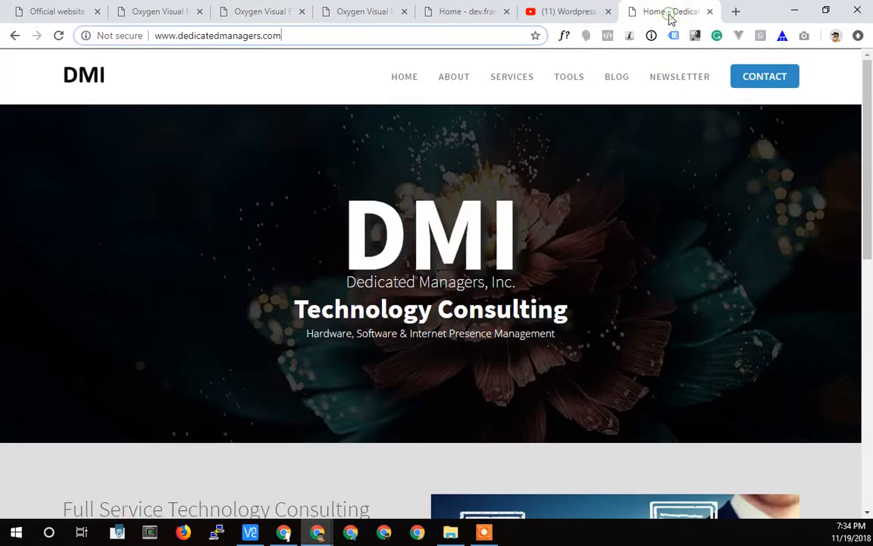
left_click(389, 14)
left_click(446, 13)
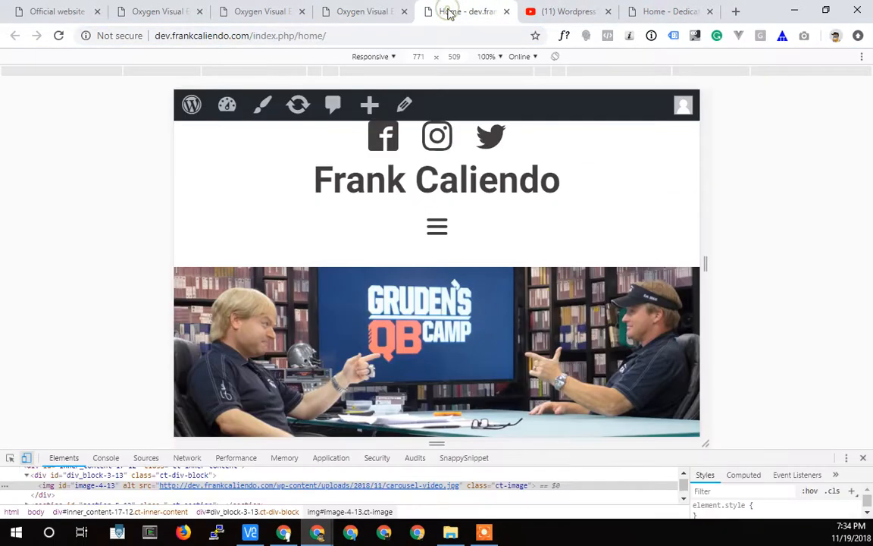
left_click(57, 37)
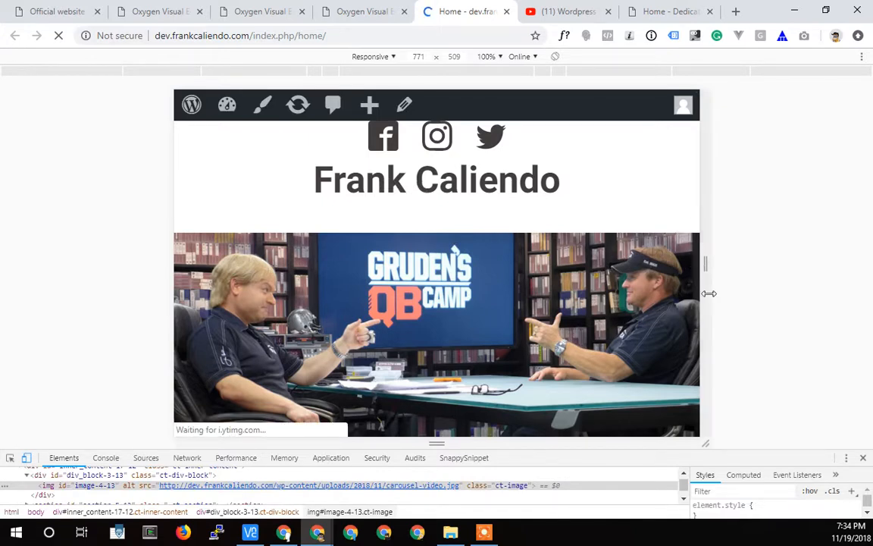
left_click_drag(705, 263, 623, 263)
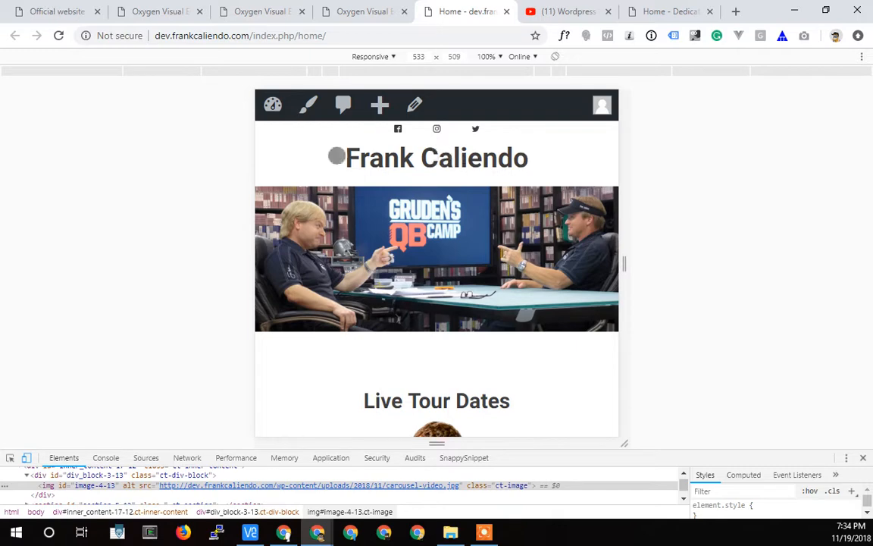
left_click_drag(625, 267, 752, 265)
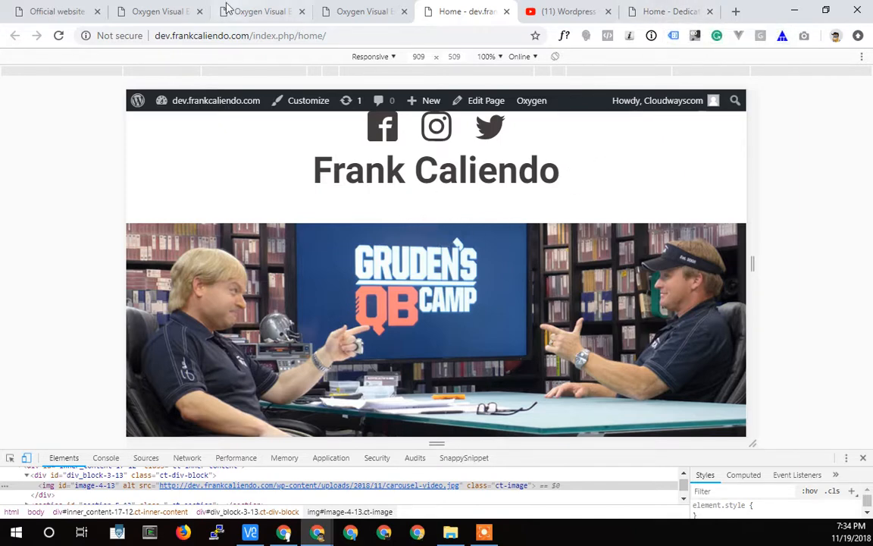
left_click(166, 12)
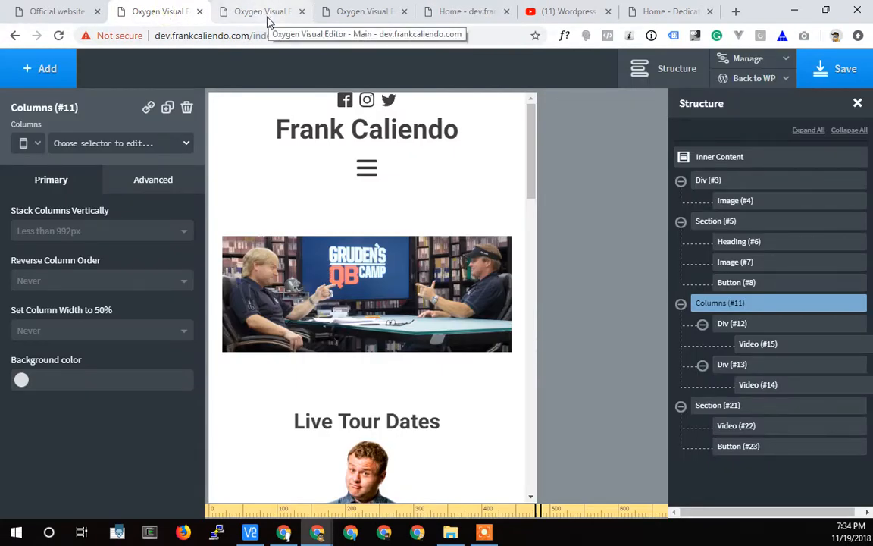
left_click(570, 21)
left_click(668, 18)
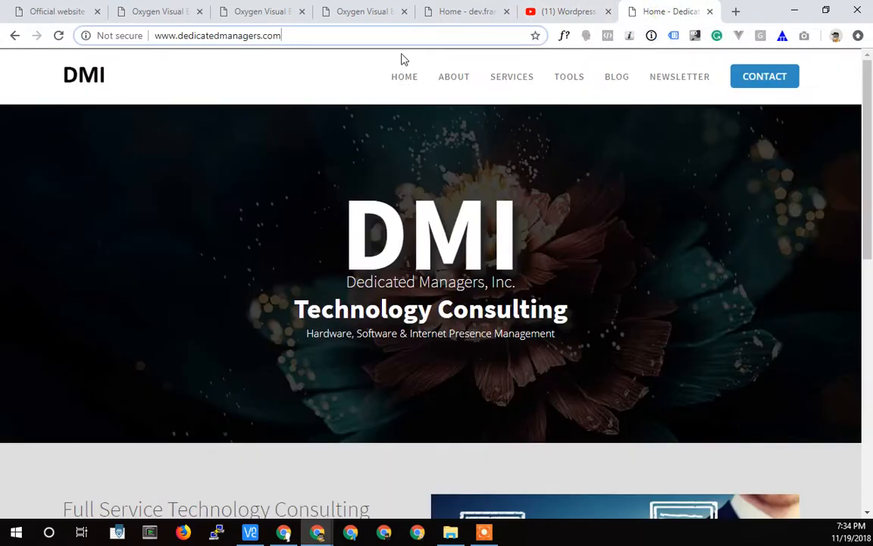
left_click(269, 20)
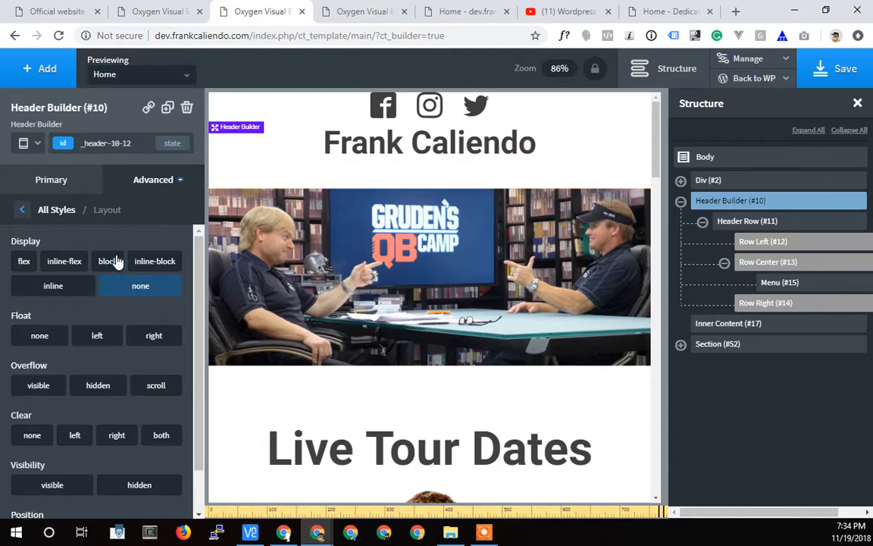
left_click(32, 208)
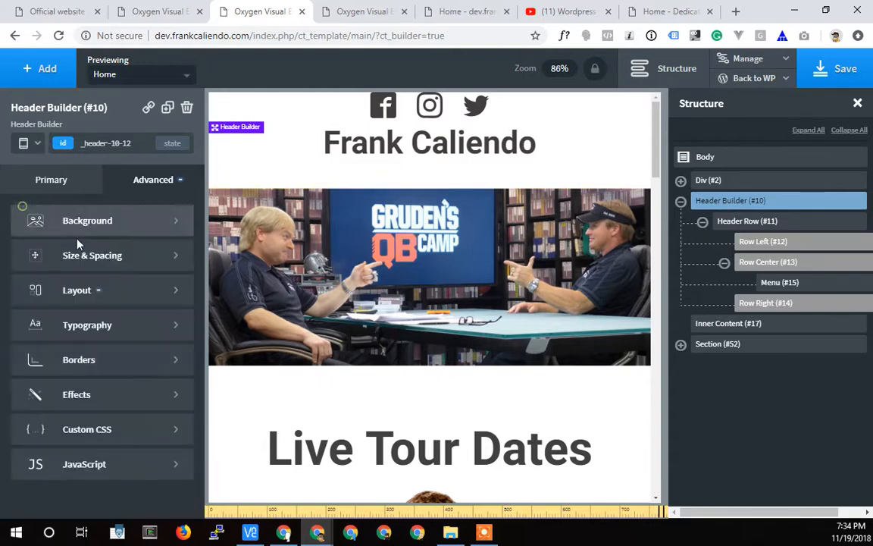
View the WordPress project's YouTube playlist and the Dedicated Managers website, highlighting the domain name in its address.
left_click(574, 11)
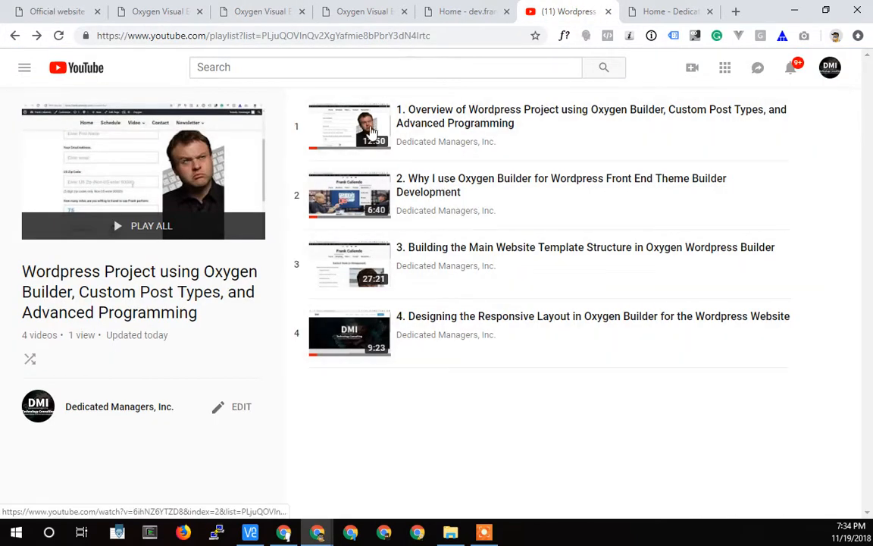
left_click(667, 13)
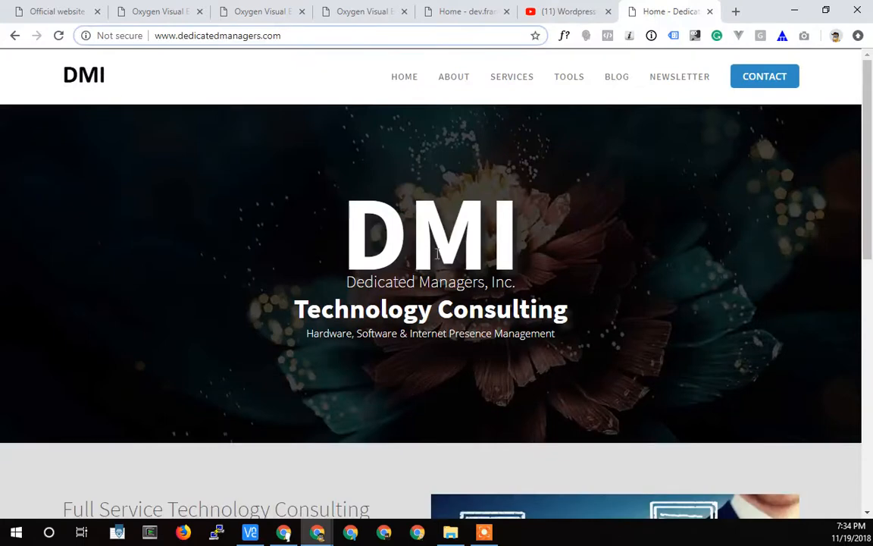
double_click(211, 35)
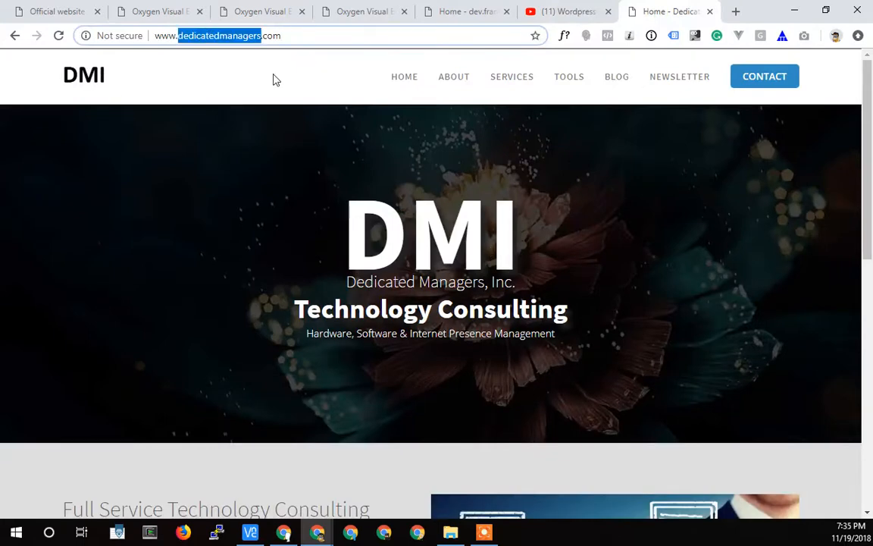